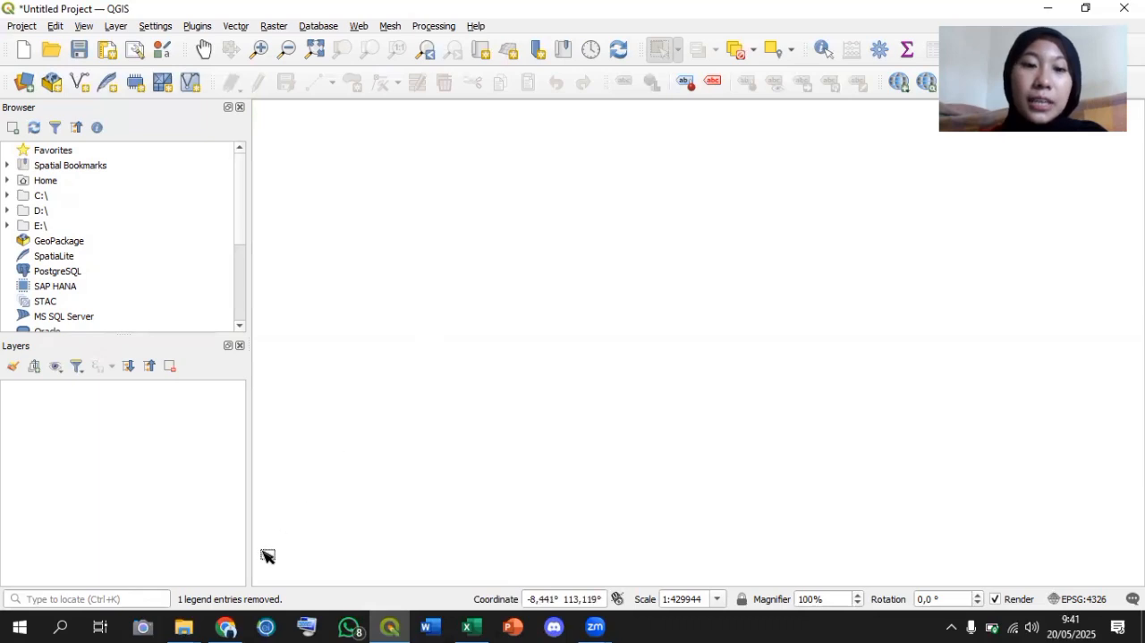
# Switch to Chrome, close the old GADM tab, search for gadm in a new tab and open the GADM website.
pyautogui.click(226, 627)
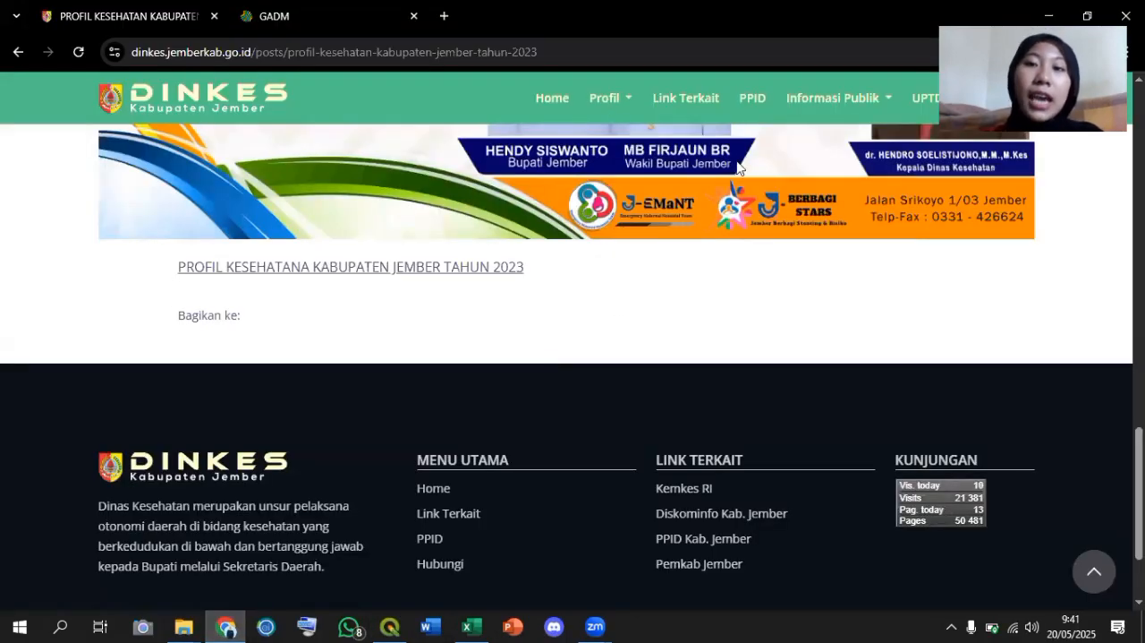
pyautogui.click(413, 16)
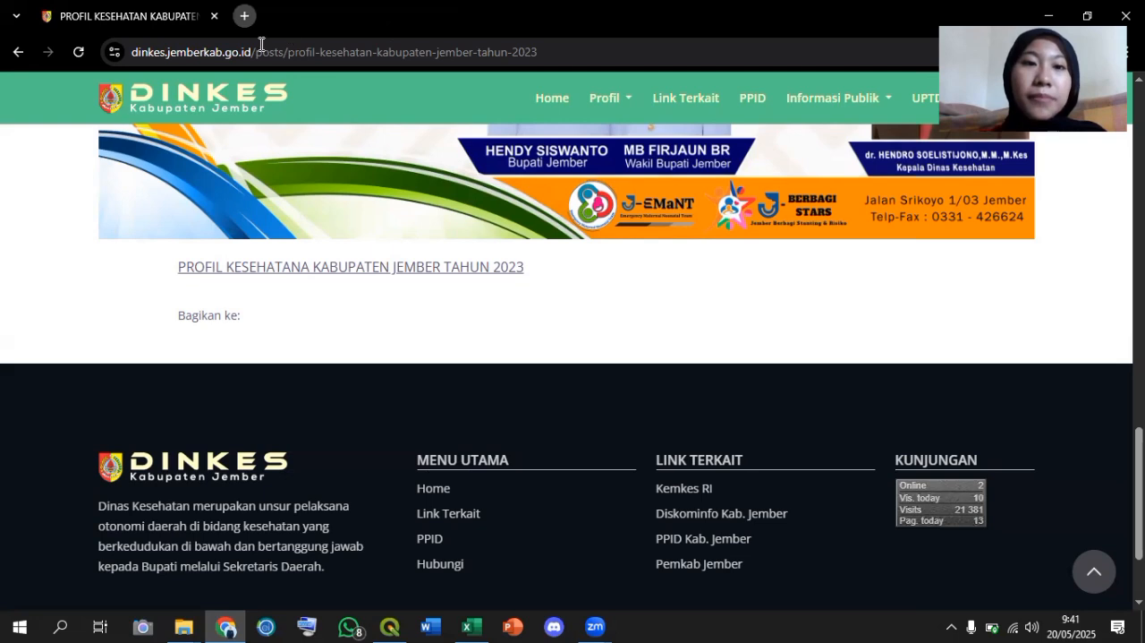
pyautogui.hotkey('ctrl', 't')
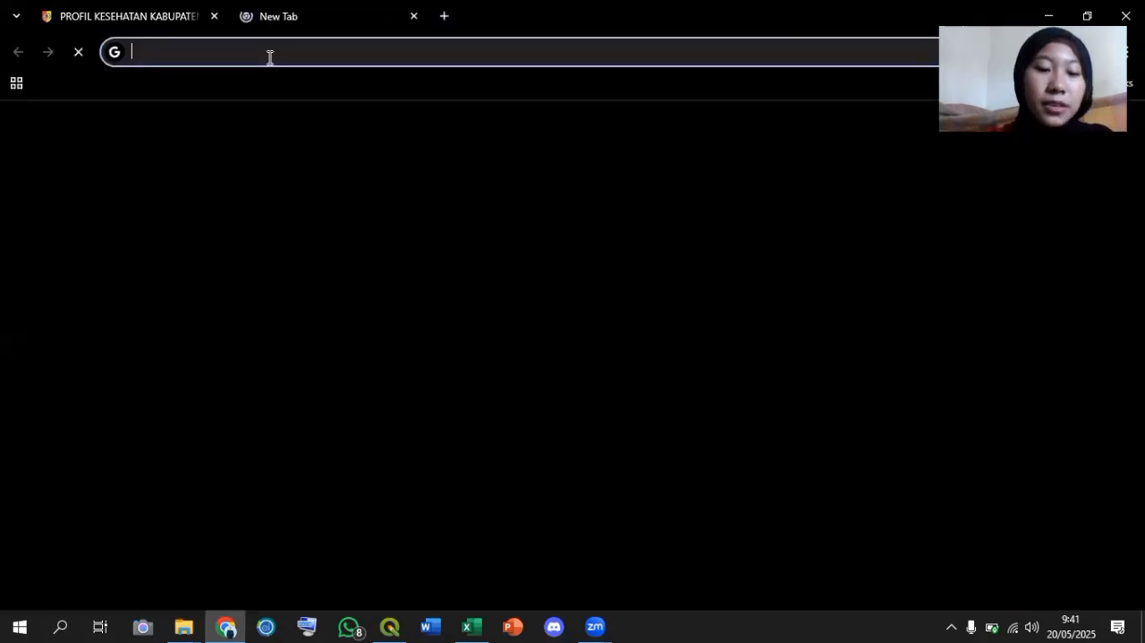
pyautogui.write('gadm')
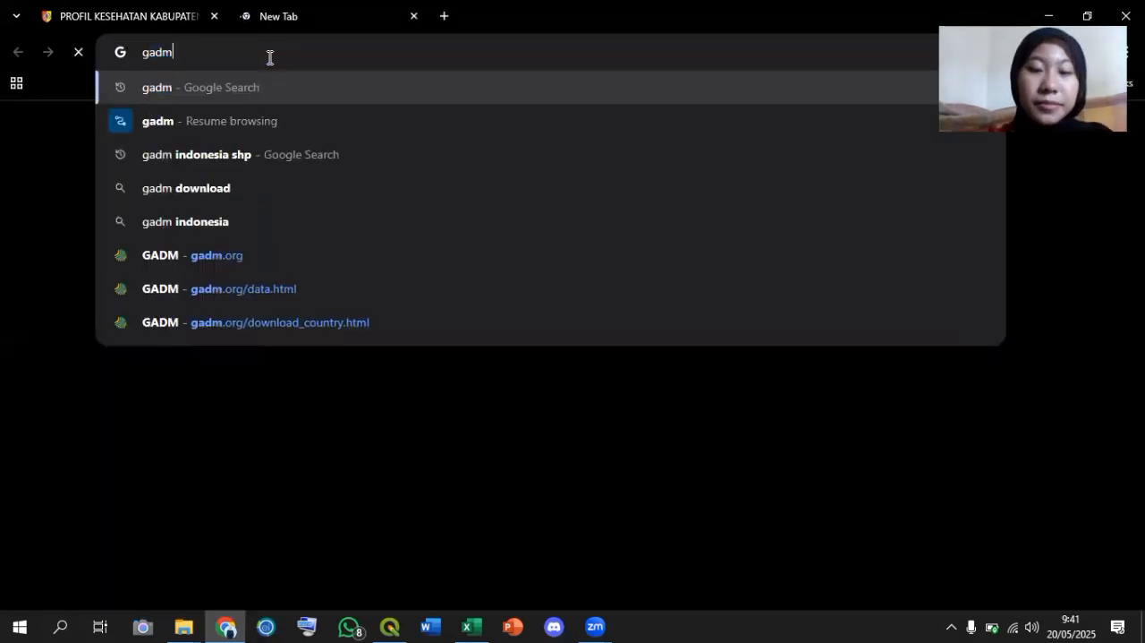
pyautogui.press('Return')
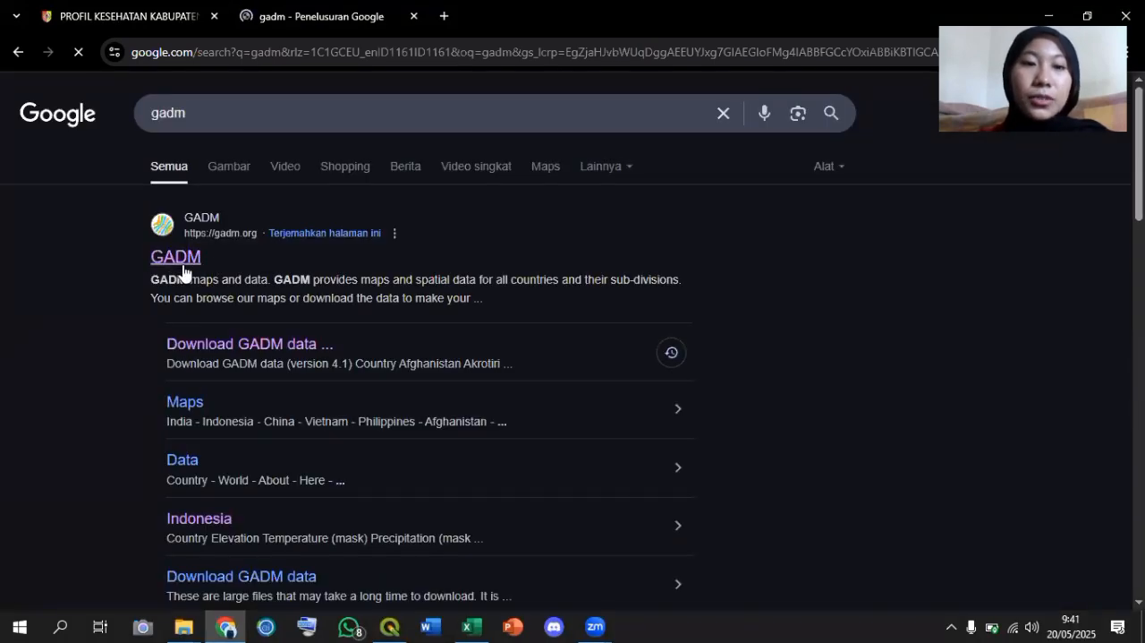
pyautogui.click(173, 266)
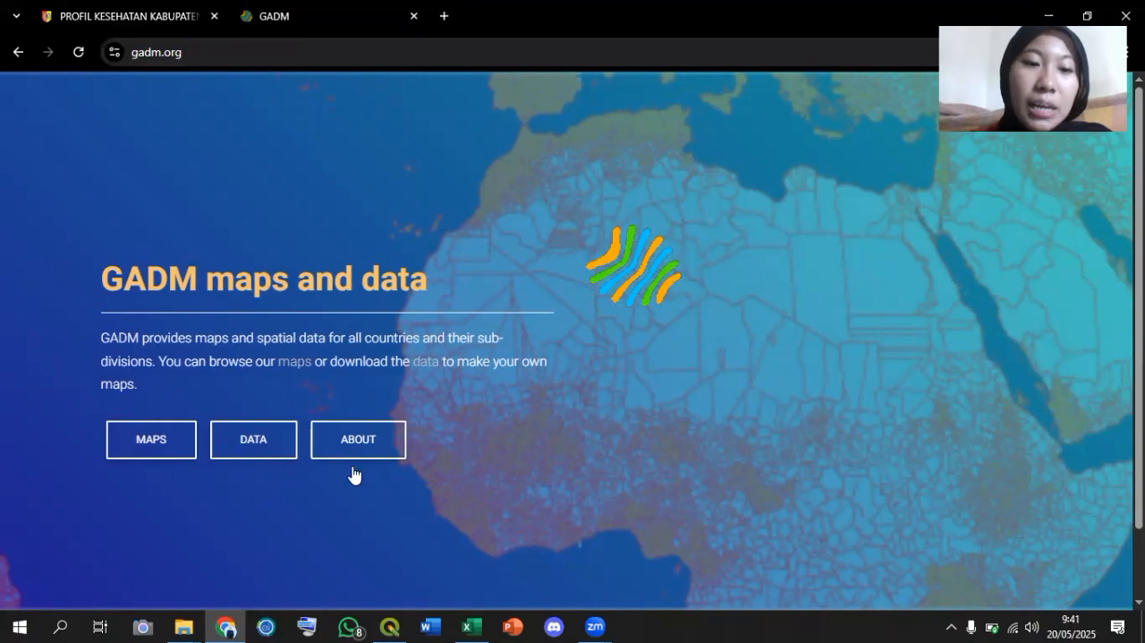
# Open GADM's page for downloading spatial data by country, dismissing the advertisement that covers it.
pyautogui.click(255, 444)
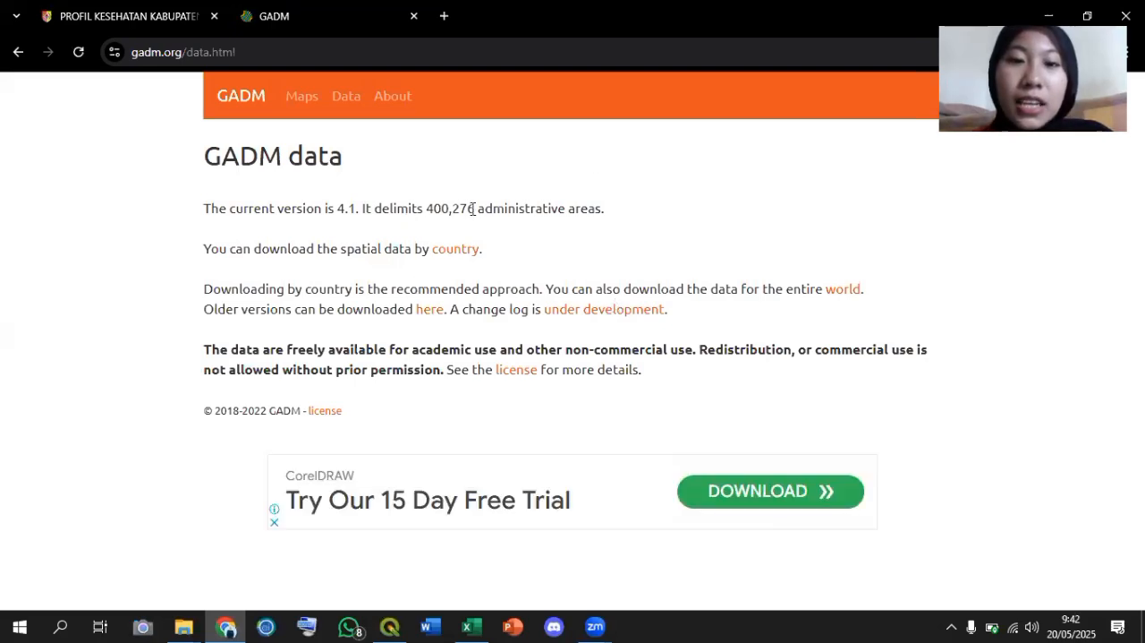
pyautogui.click(449, 258)
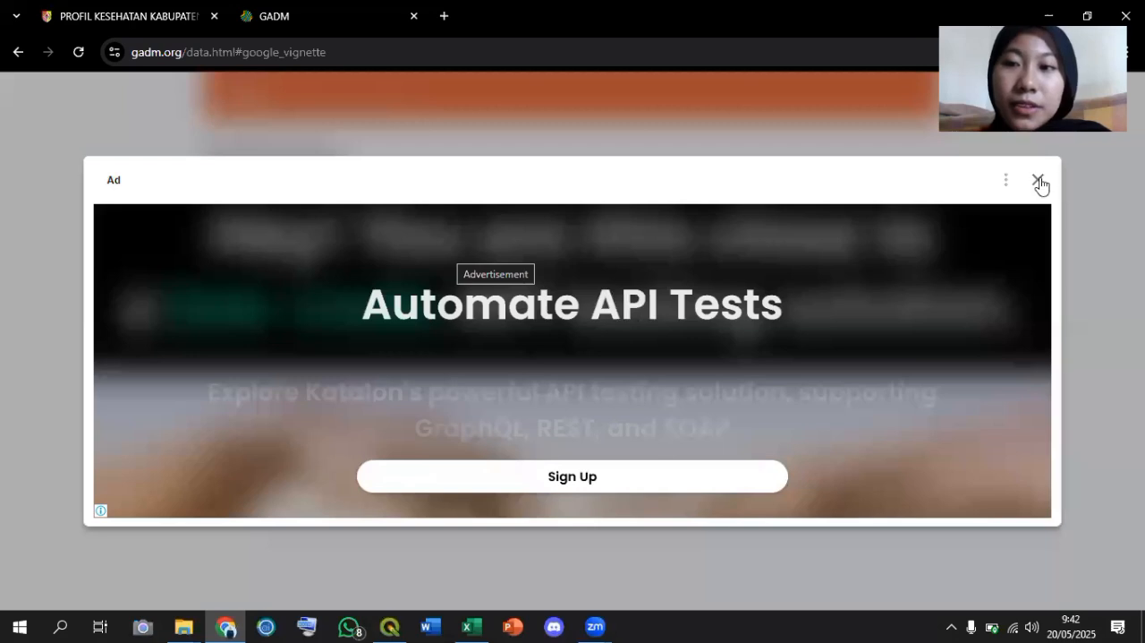
pyautogui.click(1038, 181)
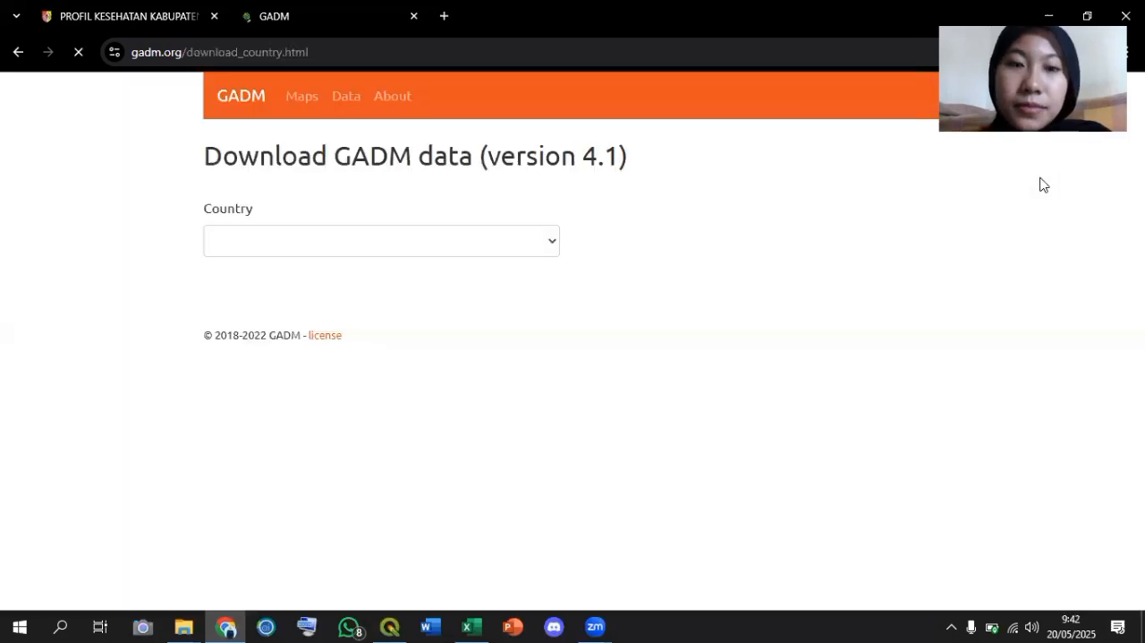
# Choose Indonesia as the country, download its data in Shapefile format and check the download.
pyautogui.click(547, 241)
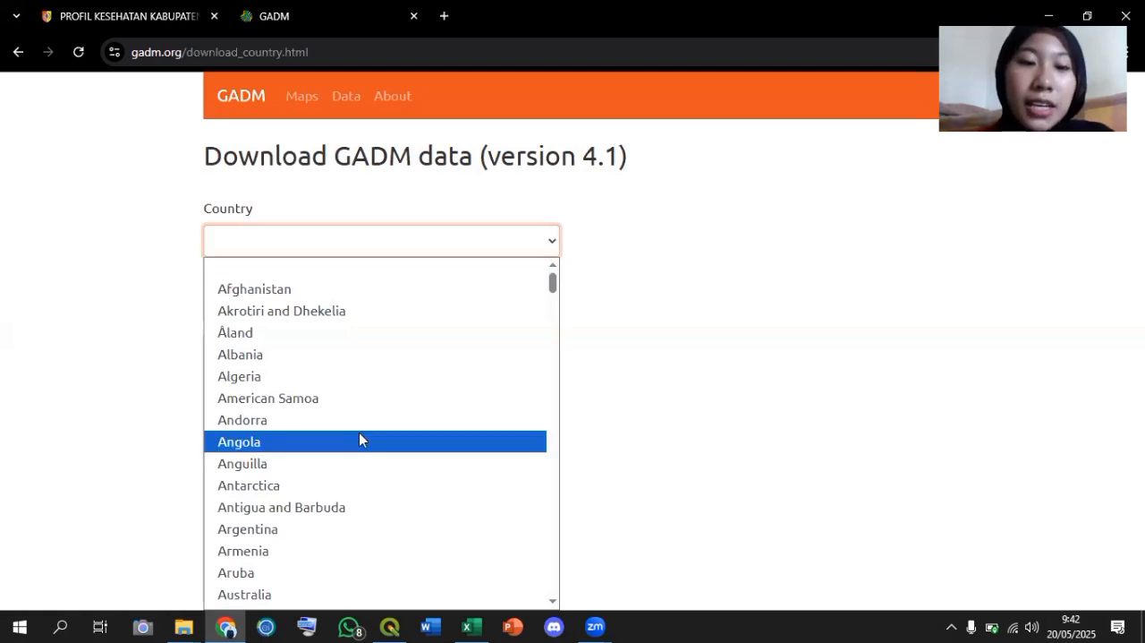
pyautogui.scroll(-10, 359, 433)
pyautogui.scroll(-2, 359, 440)
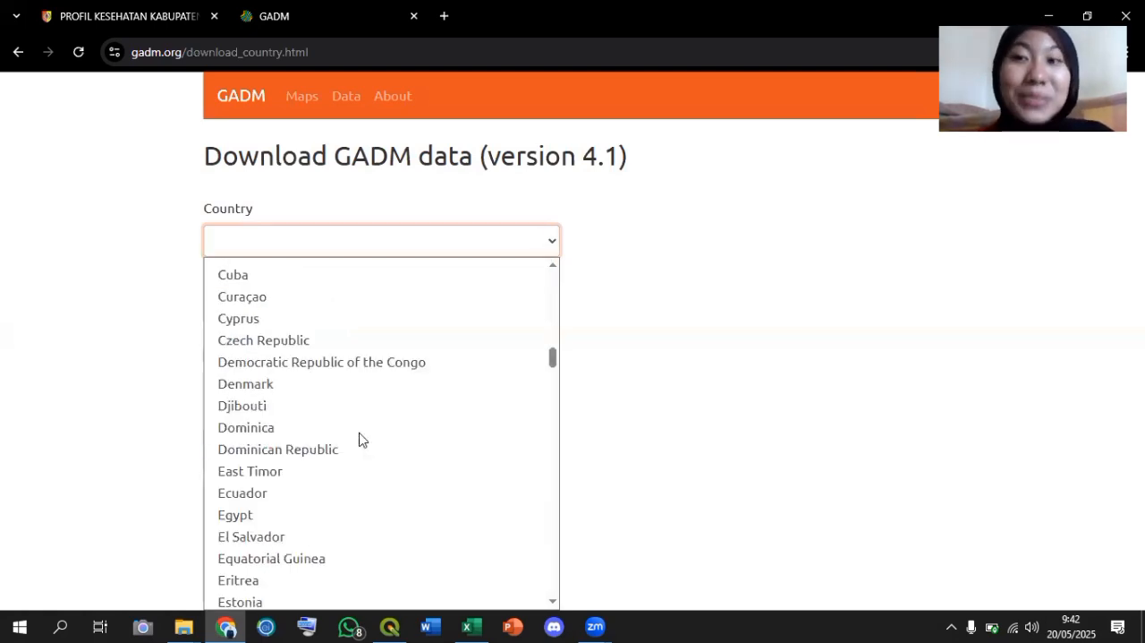
pyautogui.scroll(-2, 358, 439)
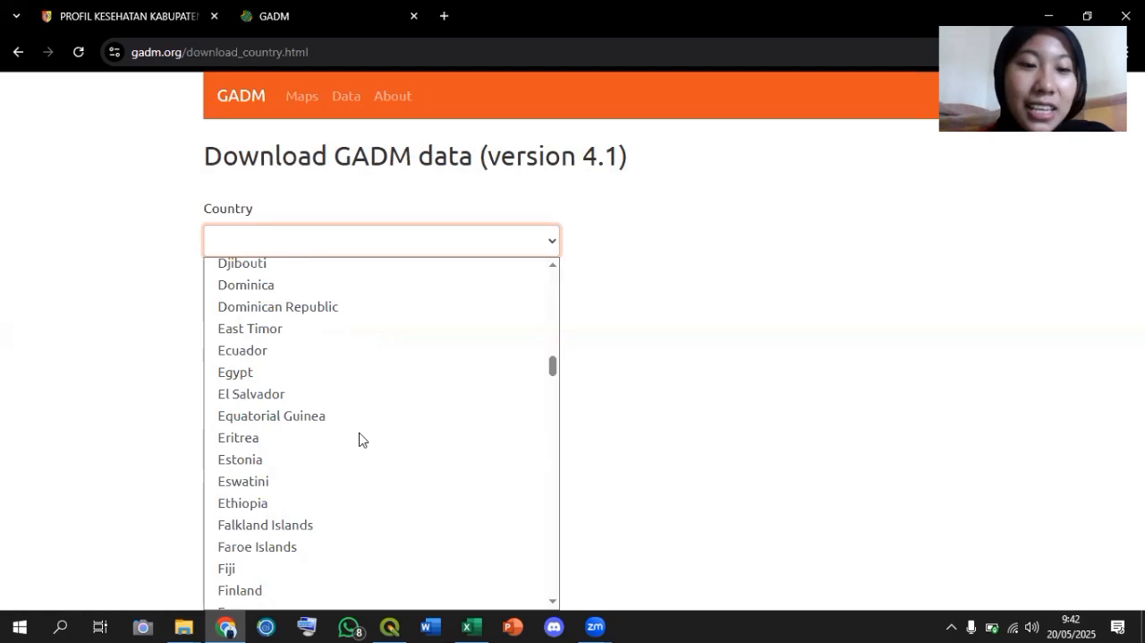
pyautogui.scroll(-2, 359, 439)
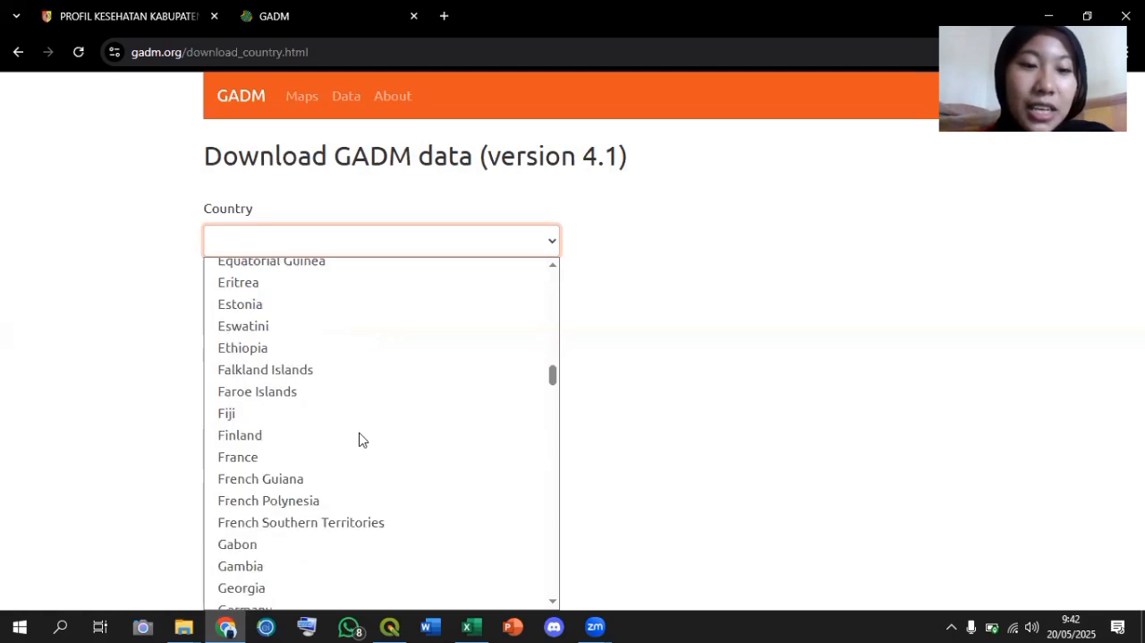
pyautogui.scroll(-6, 358, 440)
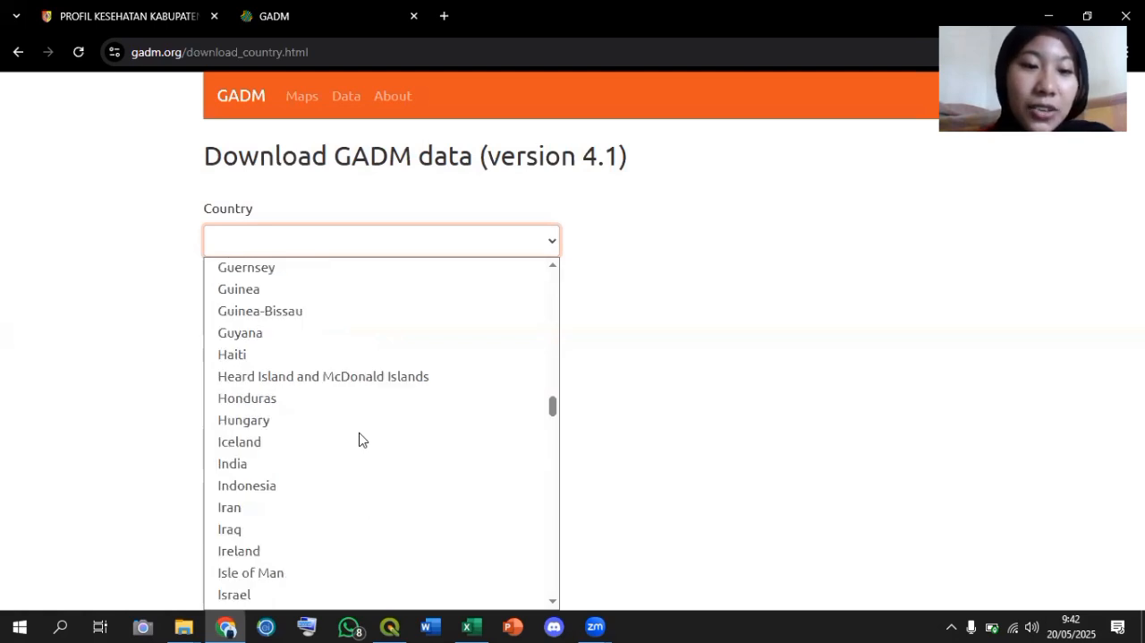
pyautogui.click(249, 489)
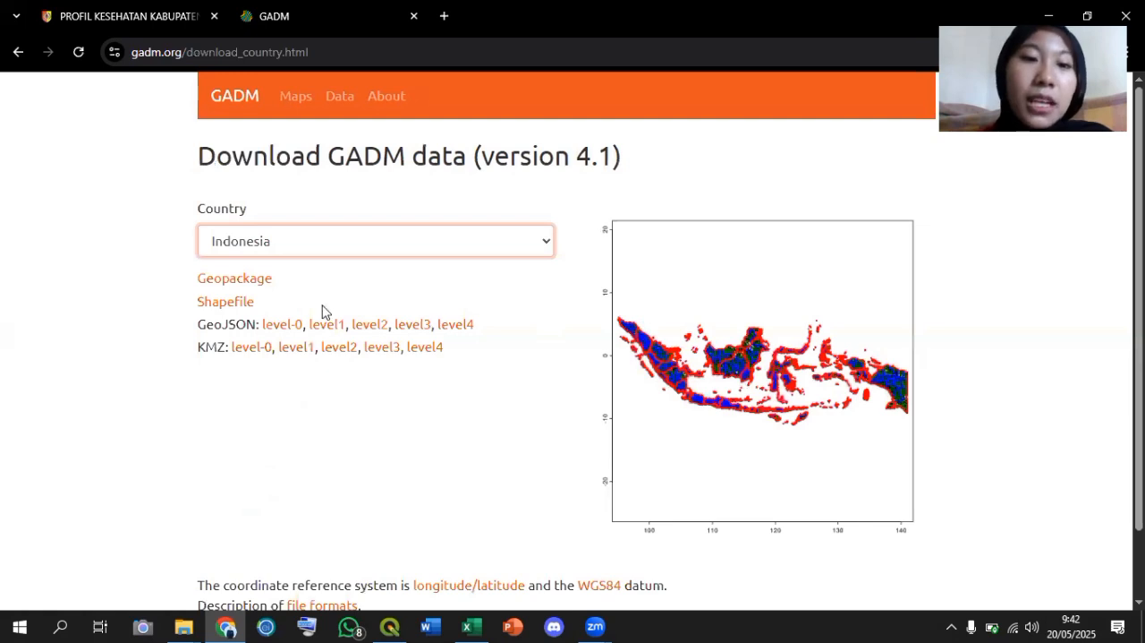
pyautogui.click(228, 309)
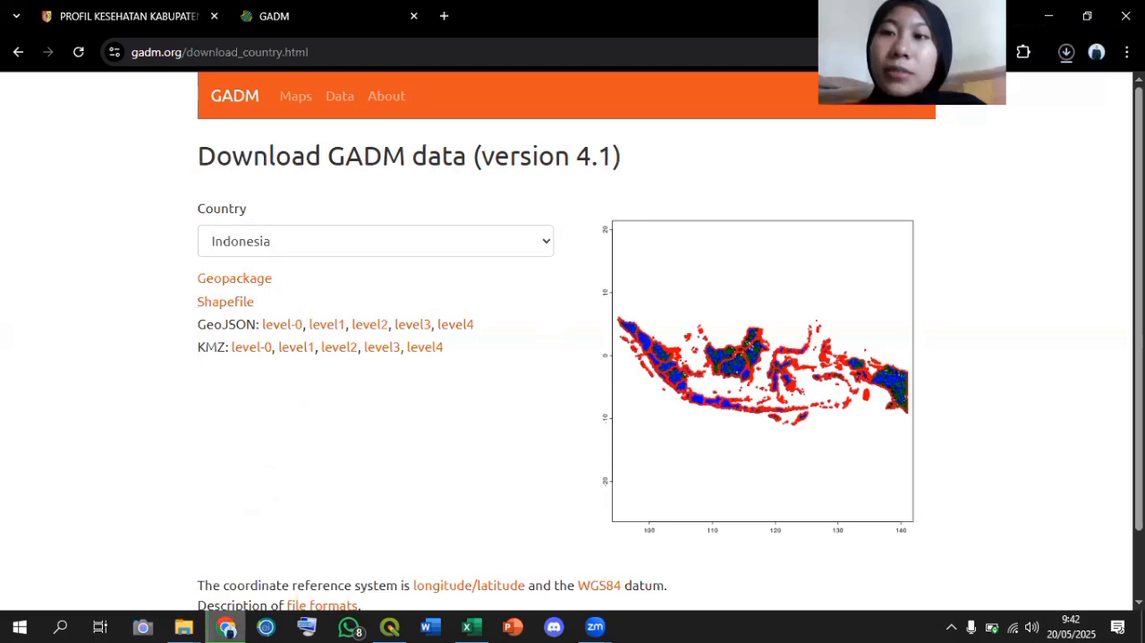
pyautogui.click(1066, 52)
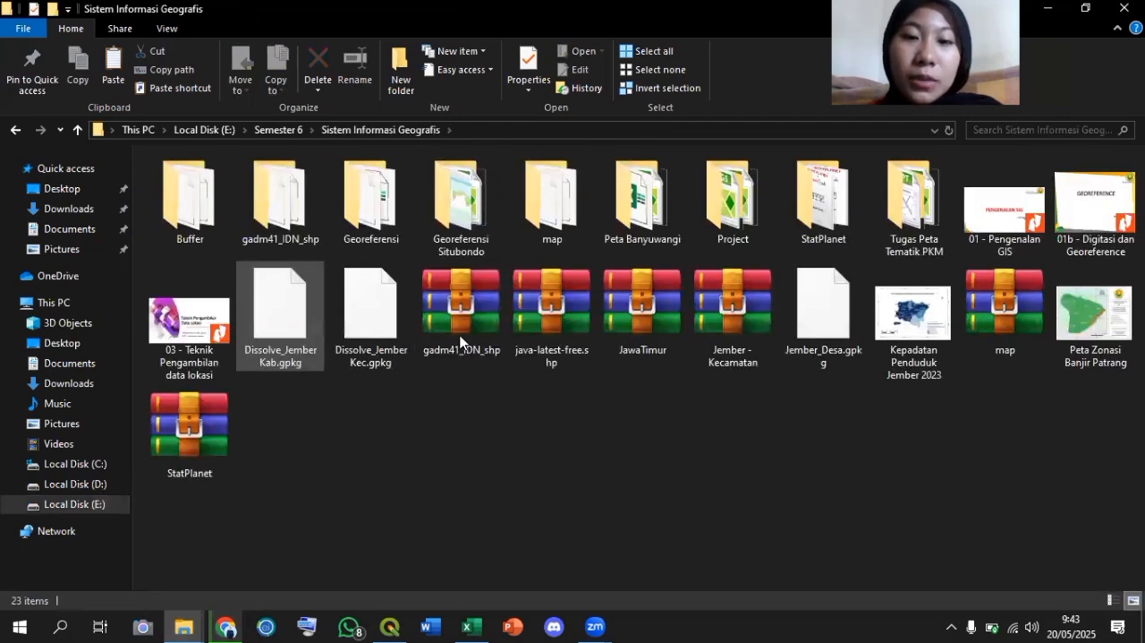
# View the contents of the gadm41_IDN_shp archive in the Sistem Informasi Geografis folder and close the archive again.
pyautogui.click(460, 340)
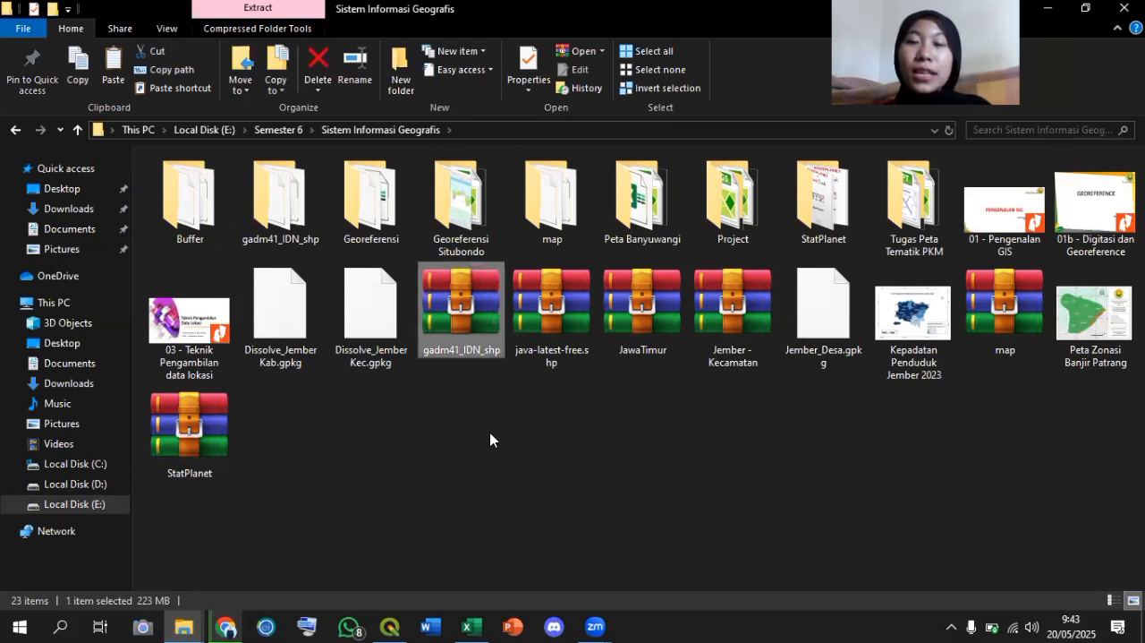
pyautogui.doubleClick(467, 349)
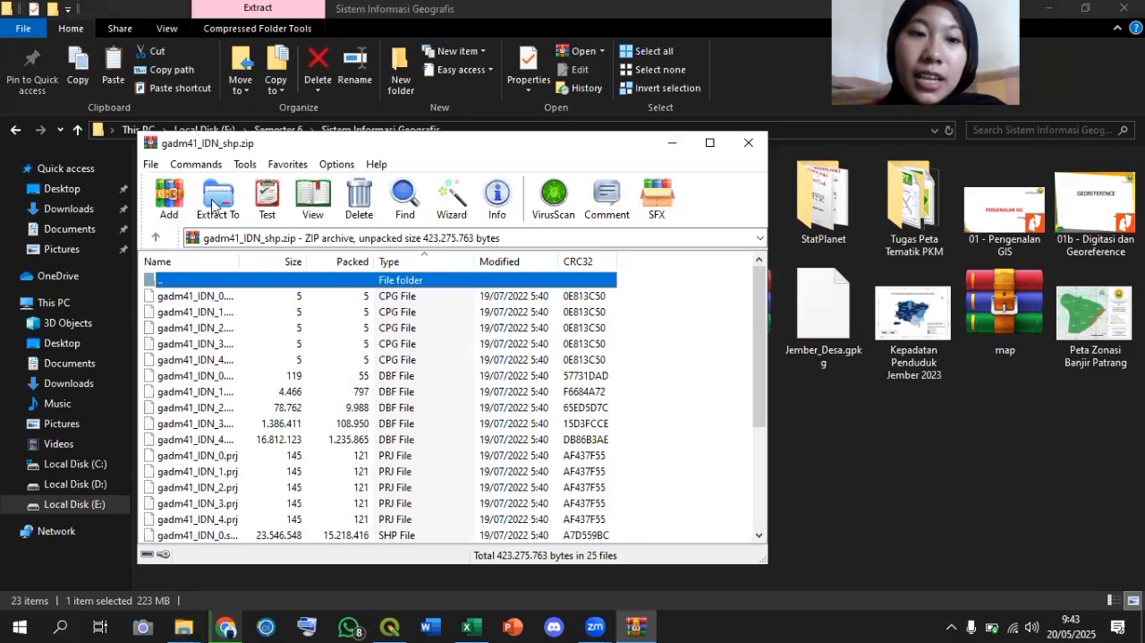
pyautogui.click(748, 145)
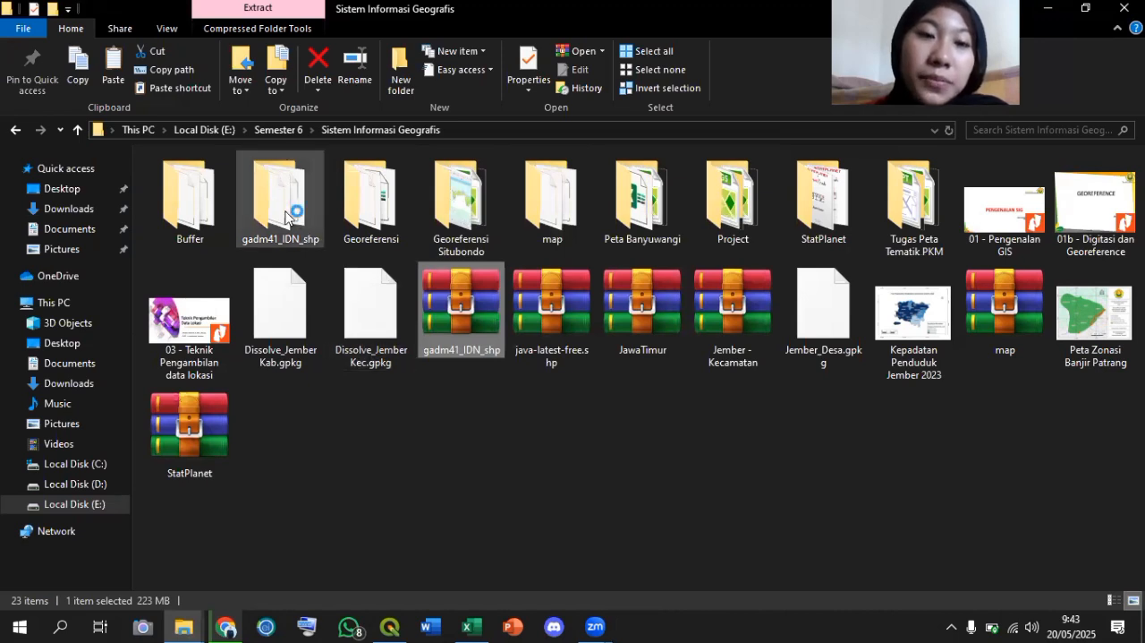
# Open the extracted gadm41_IDN_shp folder and look through its shapefile components for each administrative level.
pyautogui.doubleClick(284, 213)
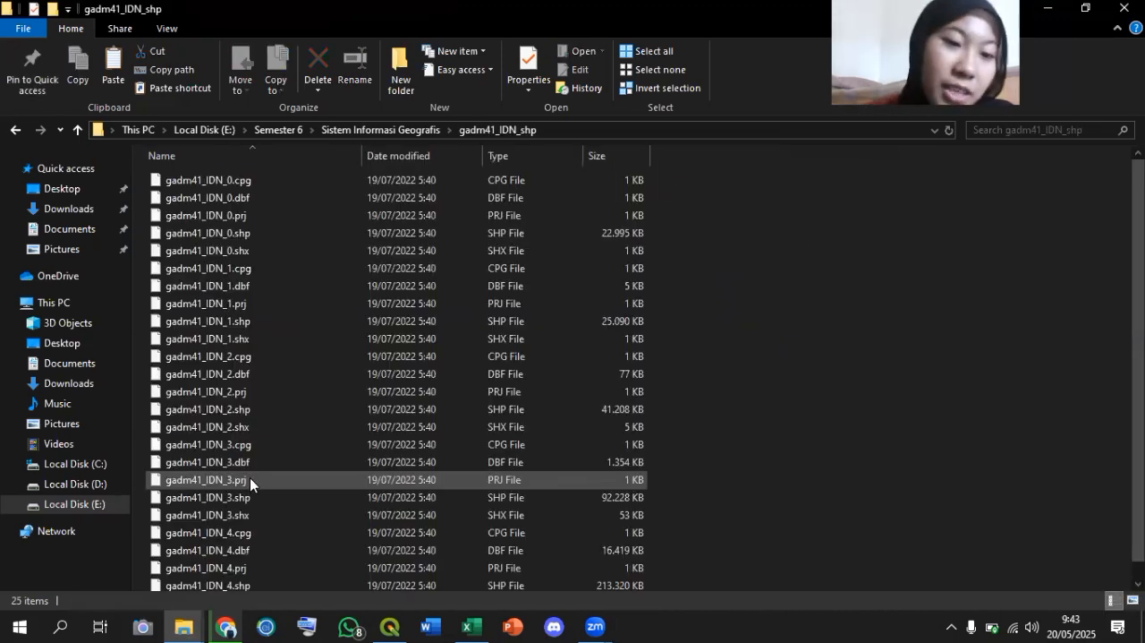
pyautogui.scroll(-1, 250, 479)
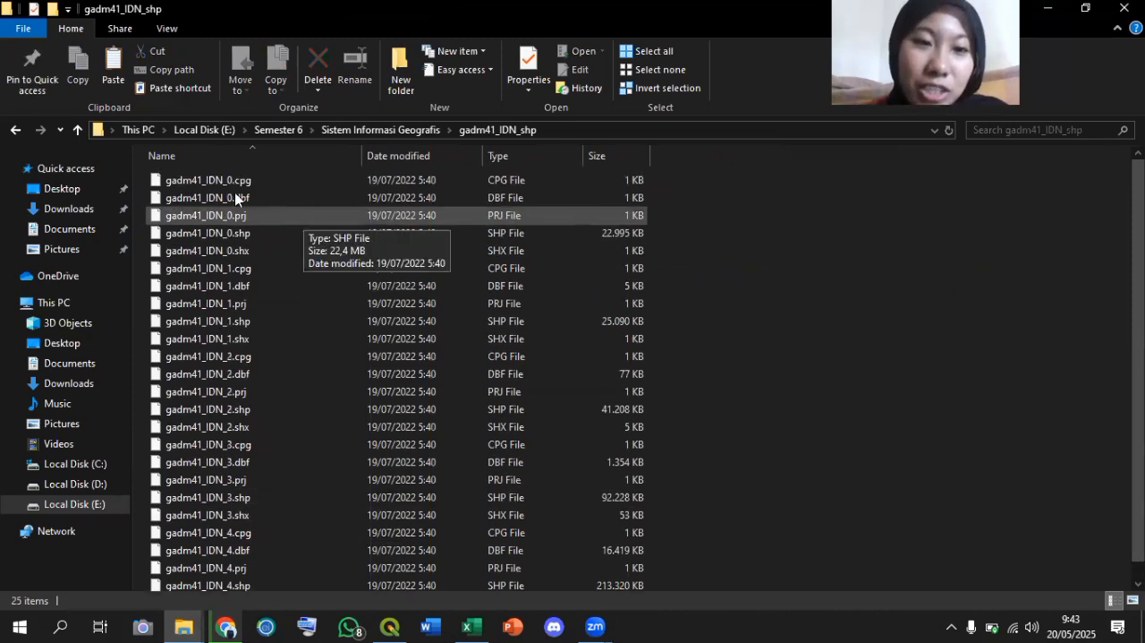
pyautogui.scroll(1, 224, 337)
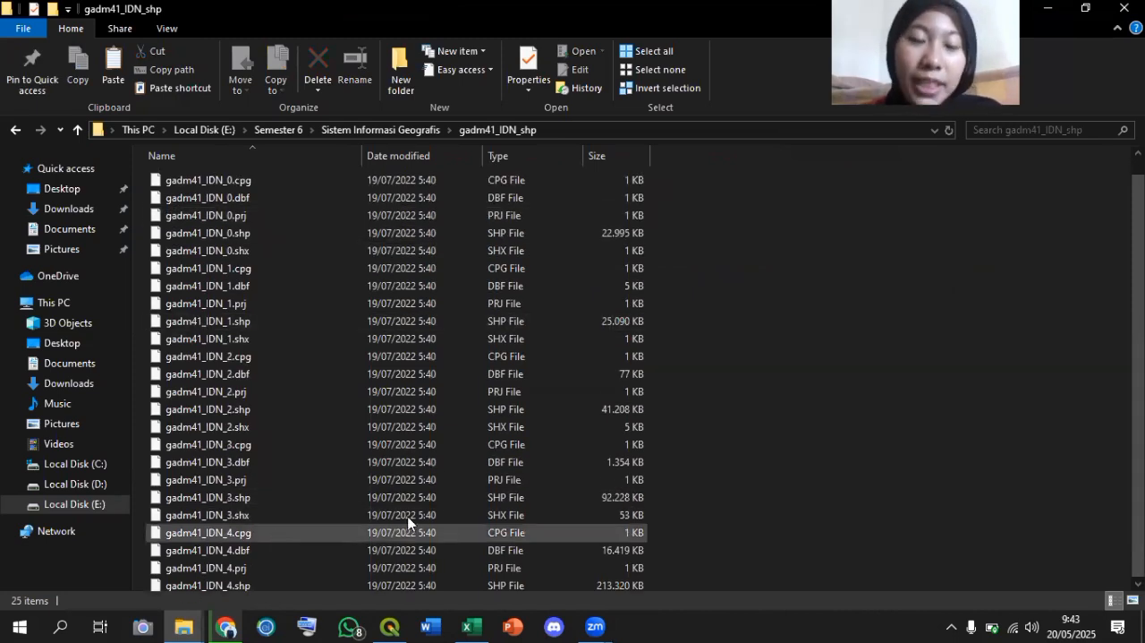
pyautogui.scroll(-1, 411, 524)
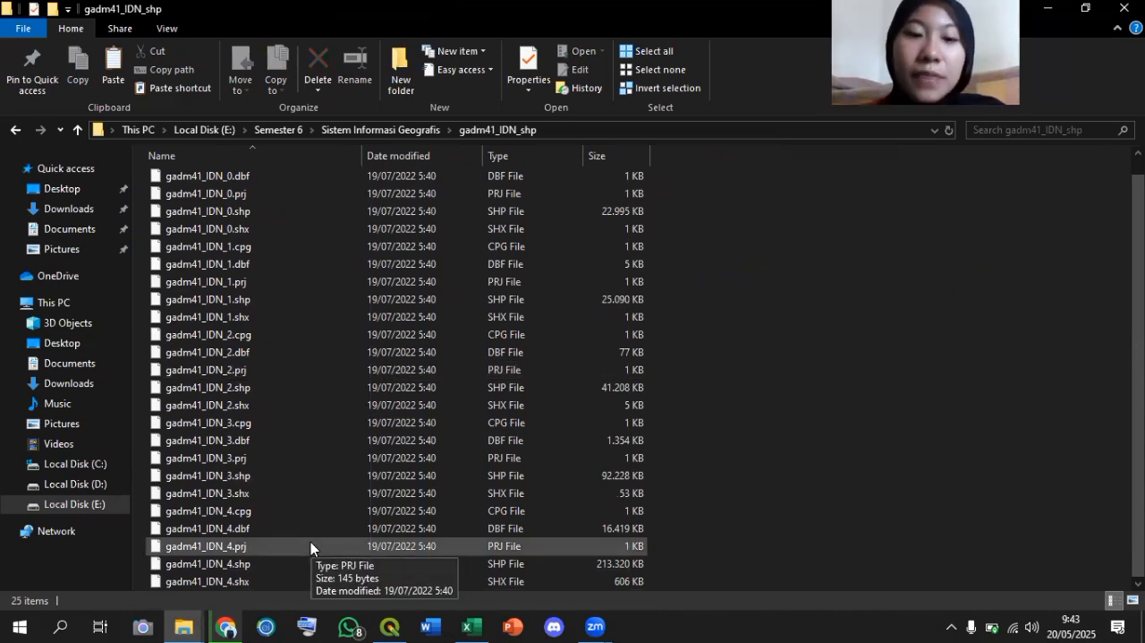
# Search for profil kesehatan kabupaten jember in a new Chrome tab and open the 2023 profile page down to its document link.
pyautogui.click(227, 627)
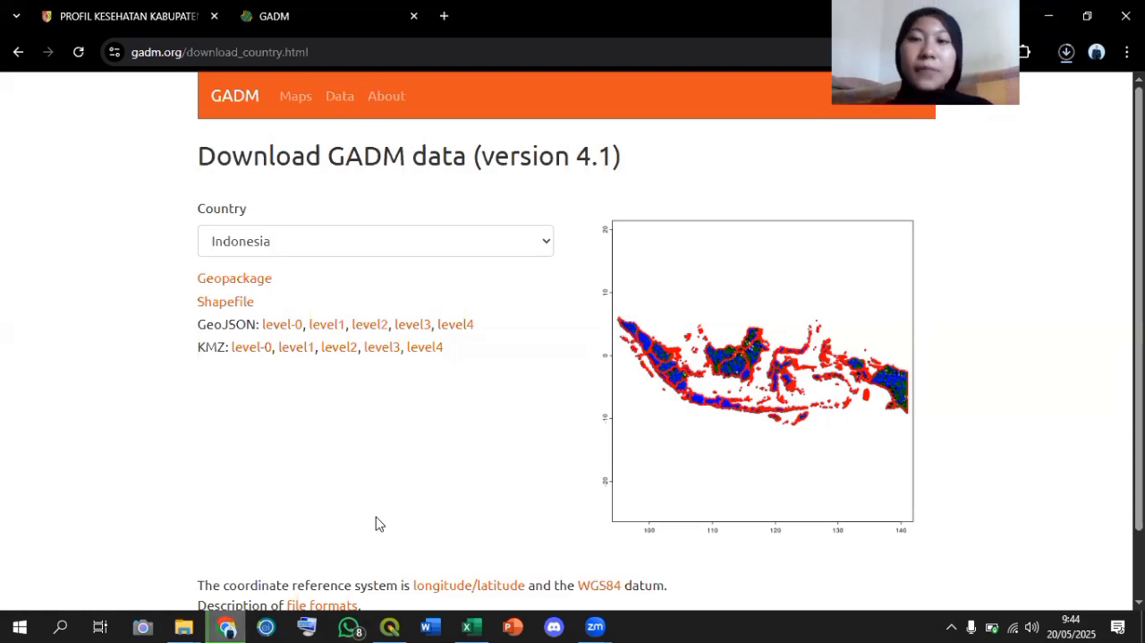
pyautogui.click(444, 16)
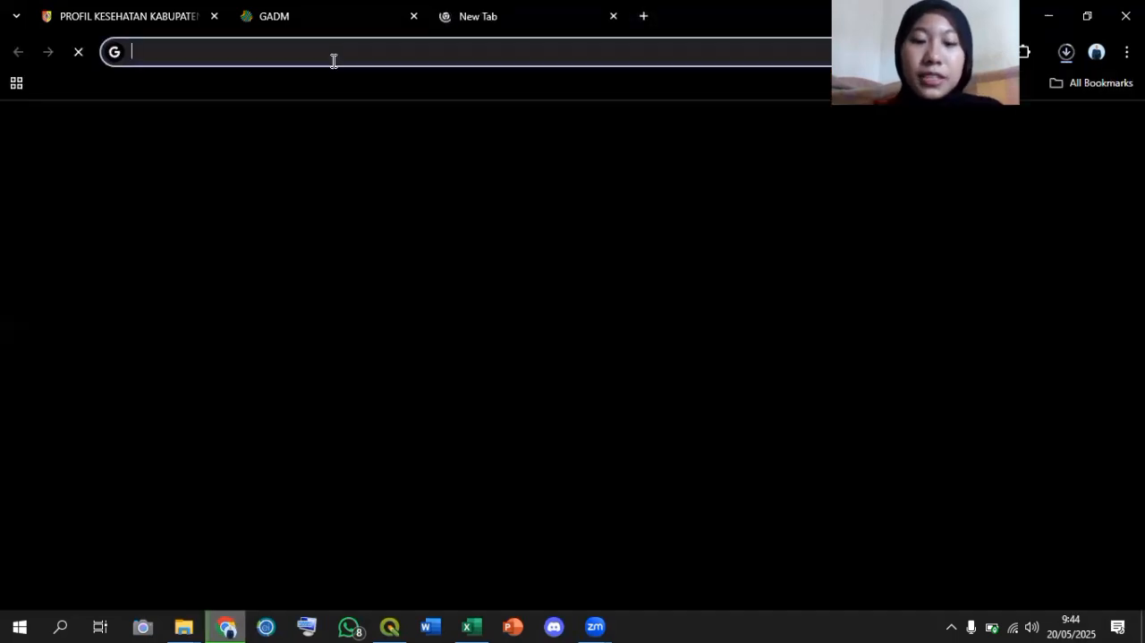
pyautogui.write('pro')
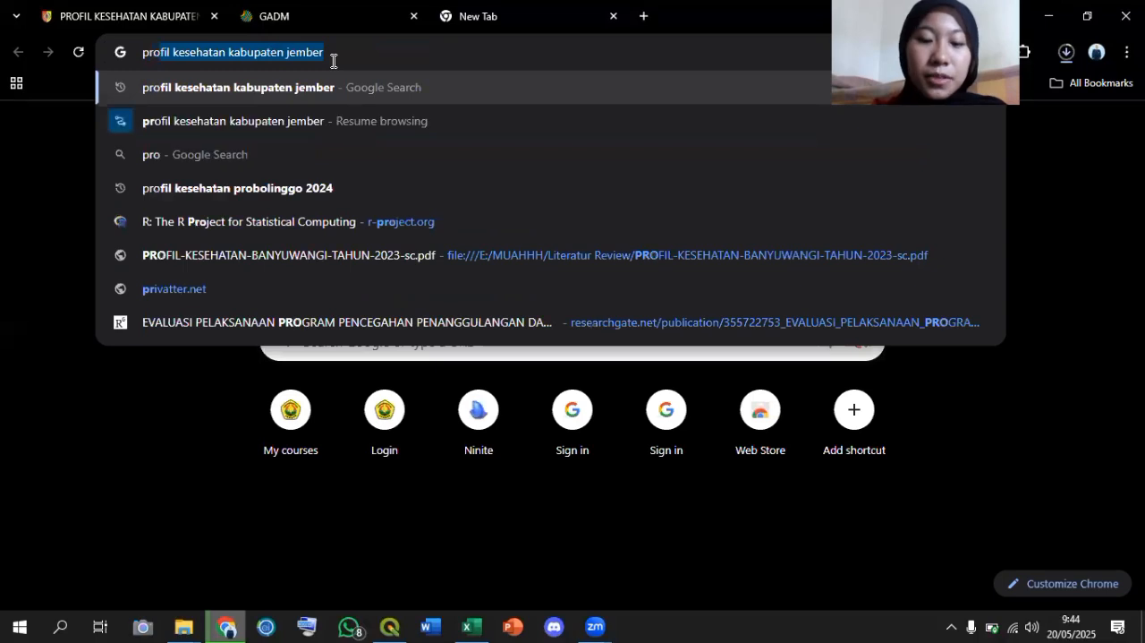
pyautogui.write('fil')
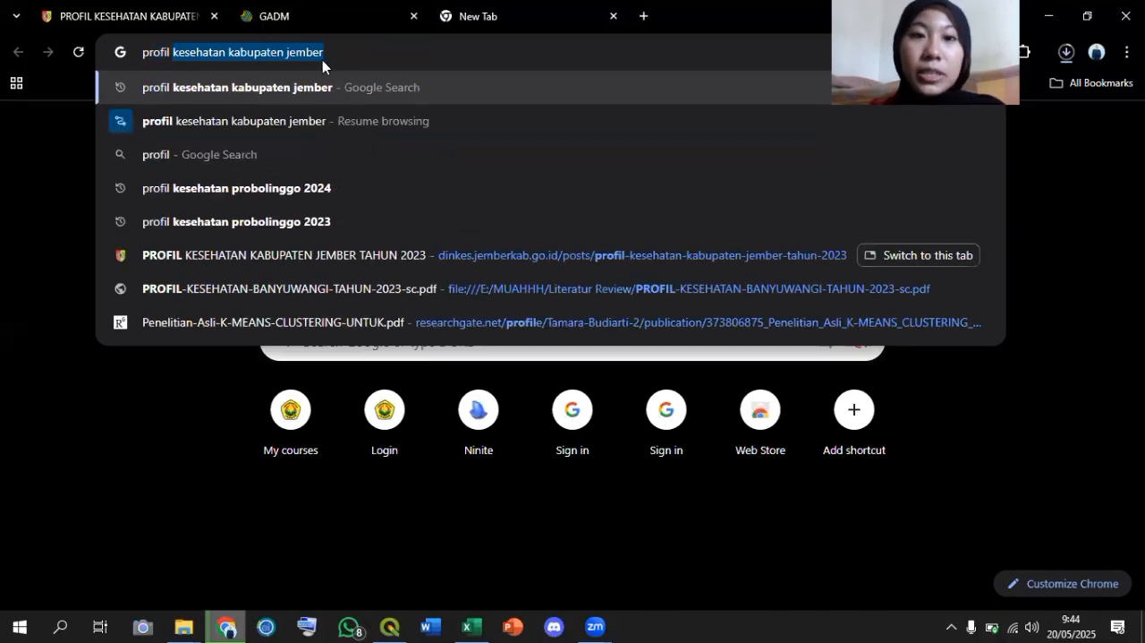
pyautogui.press('Return')
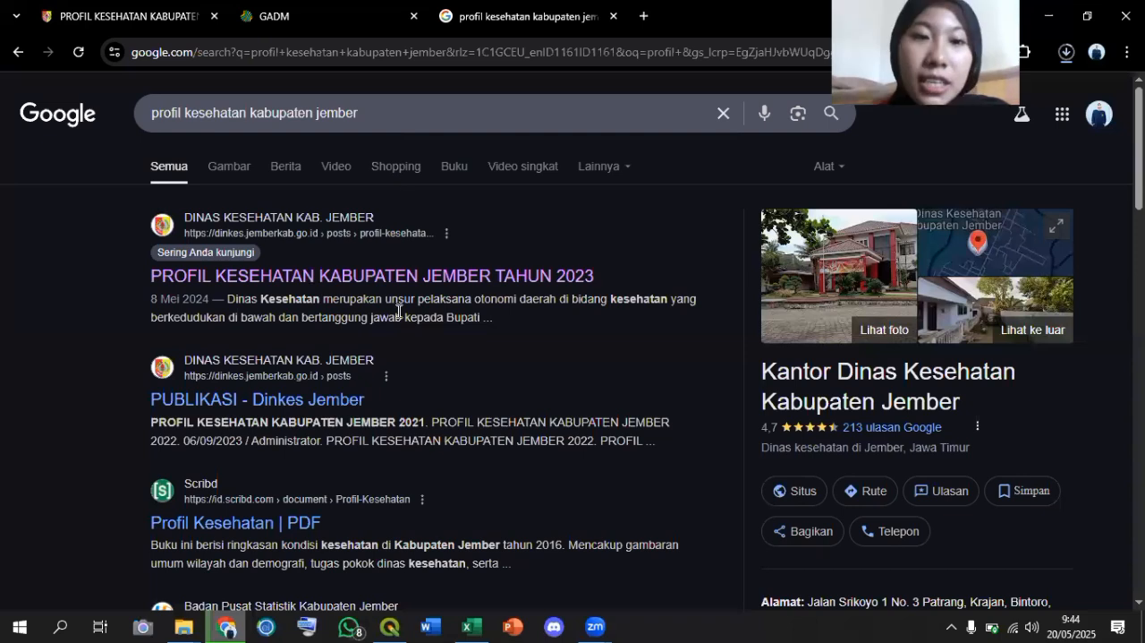
pyautogui.click(239, 281)
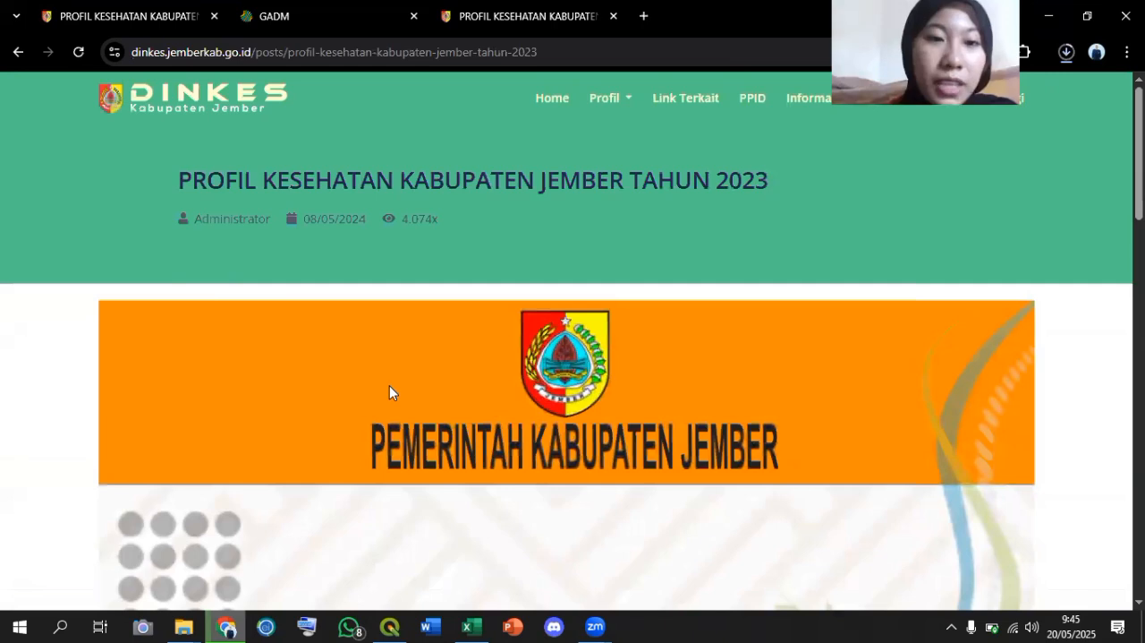
pyautogui.scroll(-5, 390, 392)
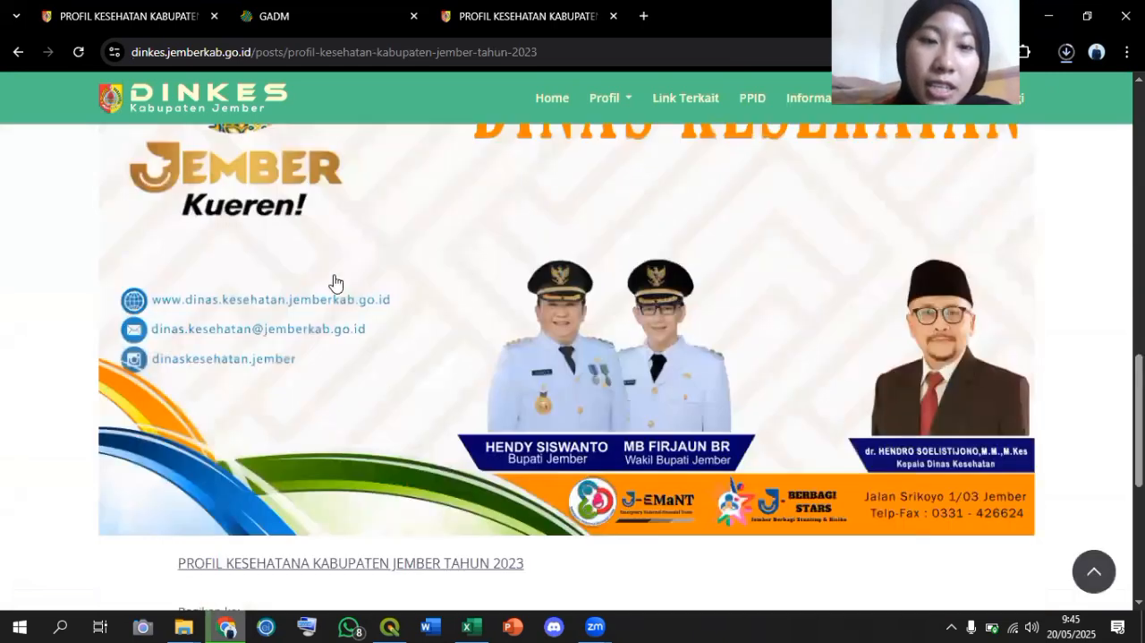
pyautogui.scroll(-3, 340, 286)
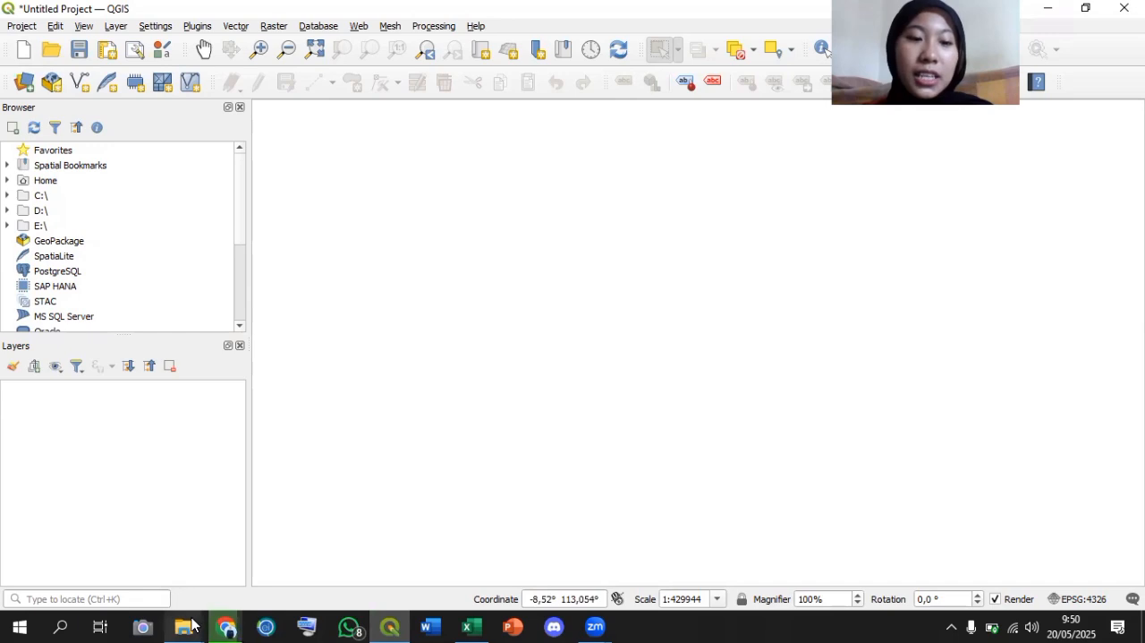
# Load gadm41_IDN_4.shp from the gadm41_IDN_shp folder in File Explorer into the QGIS project as a layer.
pyautogui.moveTo(189, 625)
pyautogui.click(150, 561)
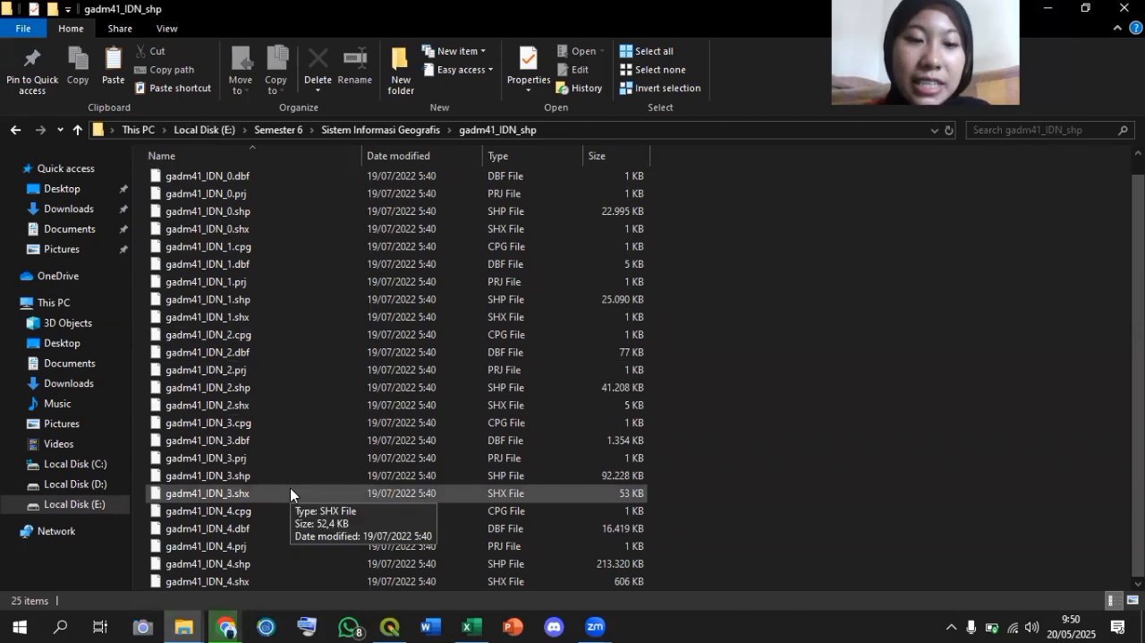
pyautogui.click(269, 564)
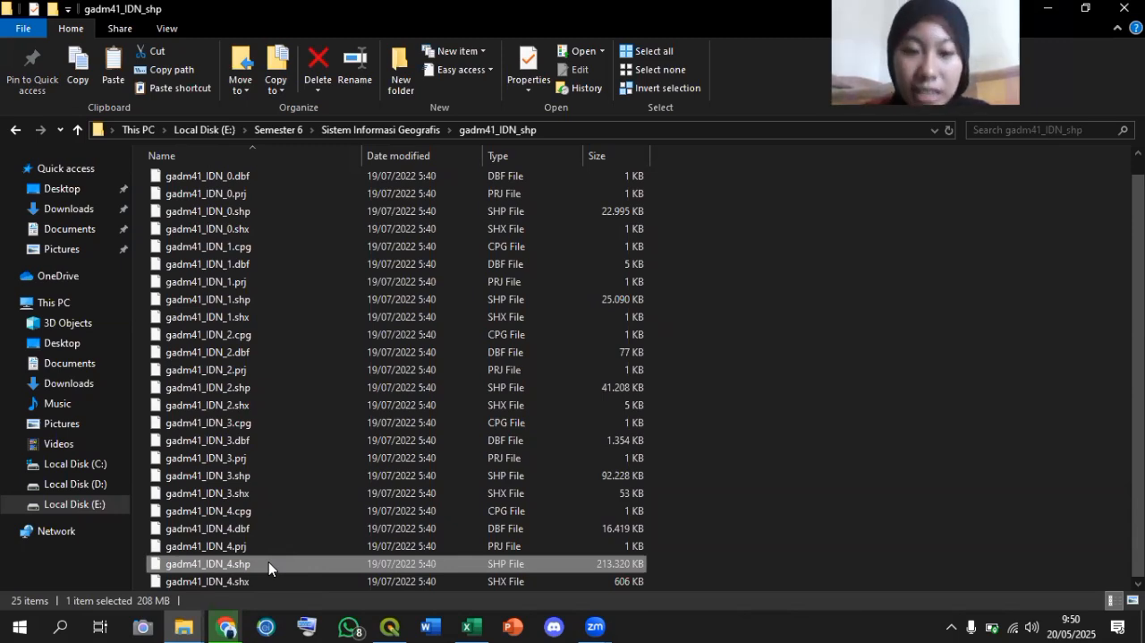
pyautogui.moveTo(268, 561); pyautogui.dragTo(454, 280)
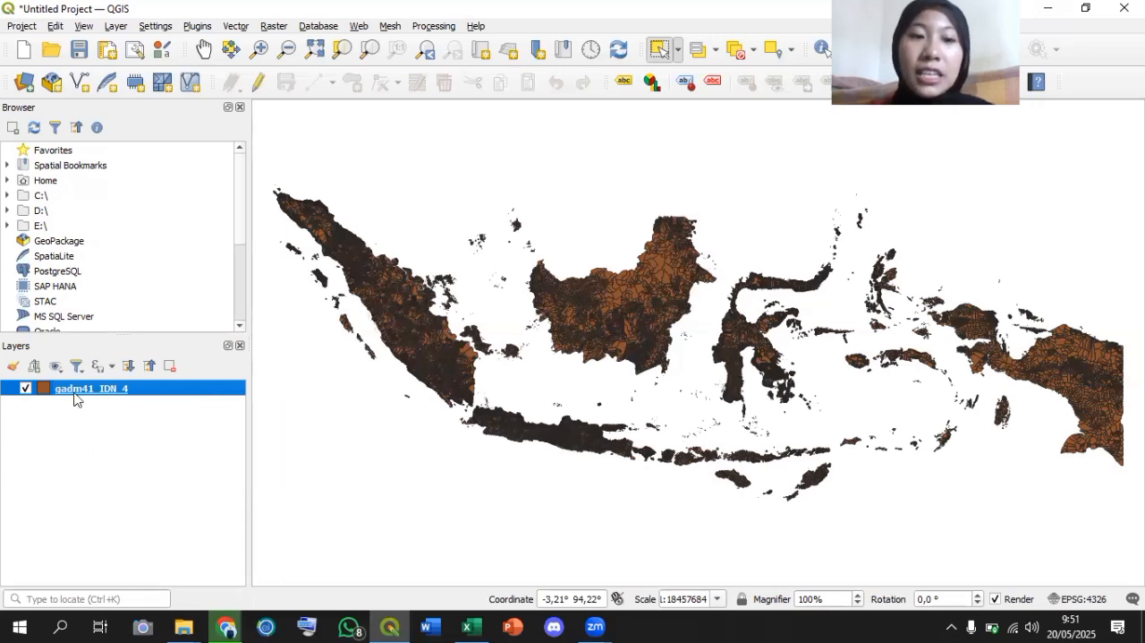
# Filter the gadm41_IDN_4 layer with the expression "NAME_2" = 'Jember'.
pyautogui.rightClick(188, 391)
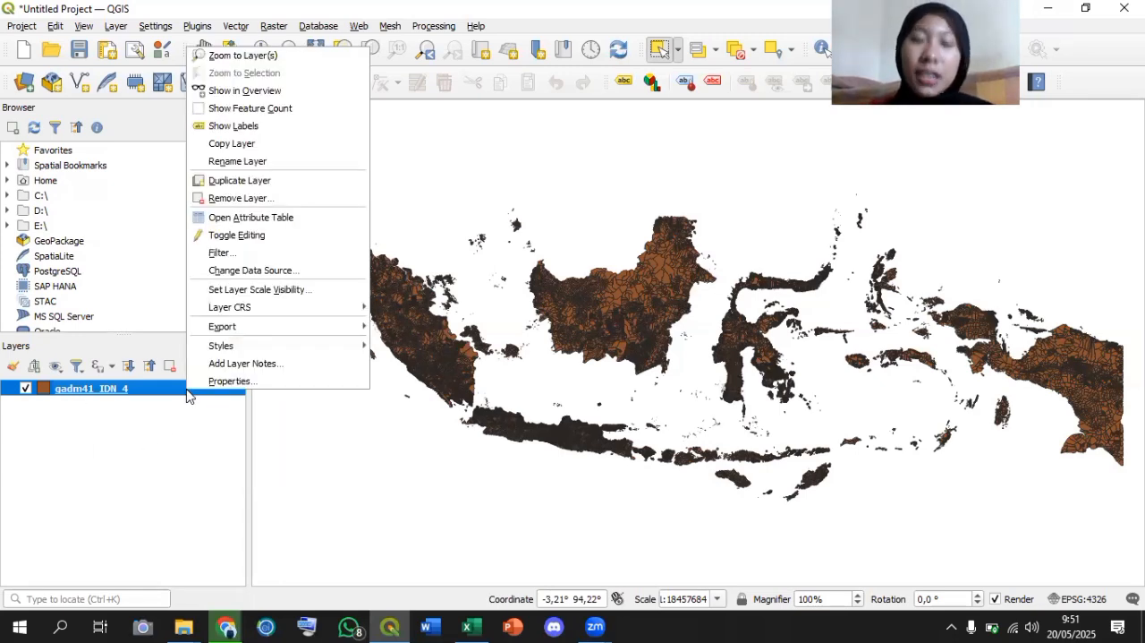
pyautogui.click(225, 255)
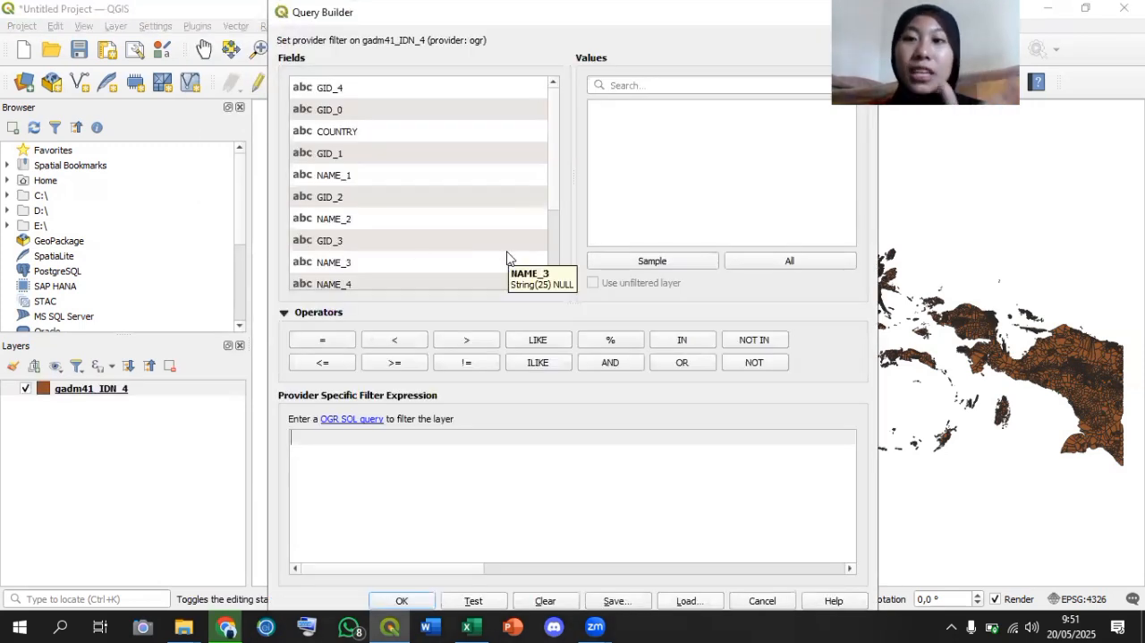
pyautogui.scroll(-2, 506, 258)
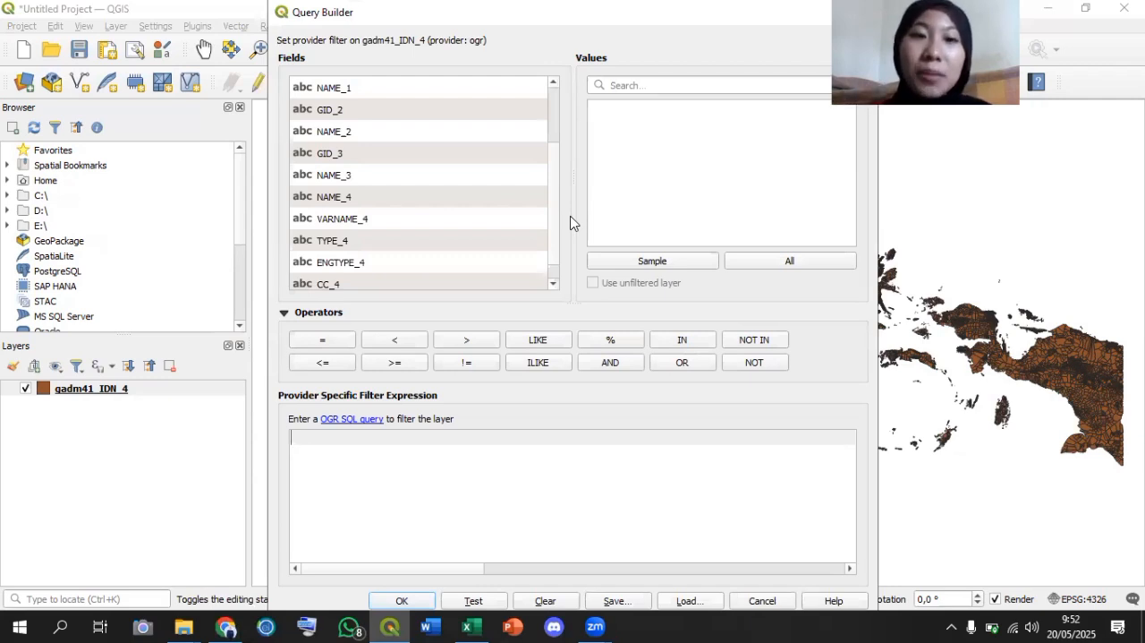
pyautogui.doubleClick(362, 132)
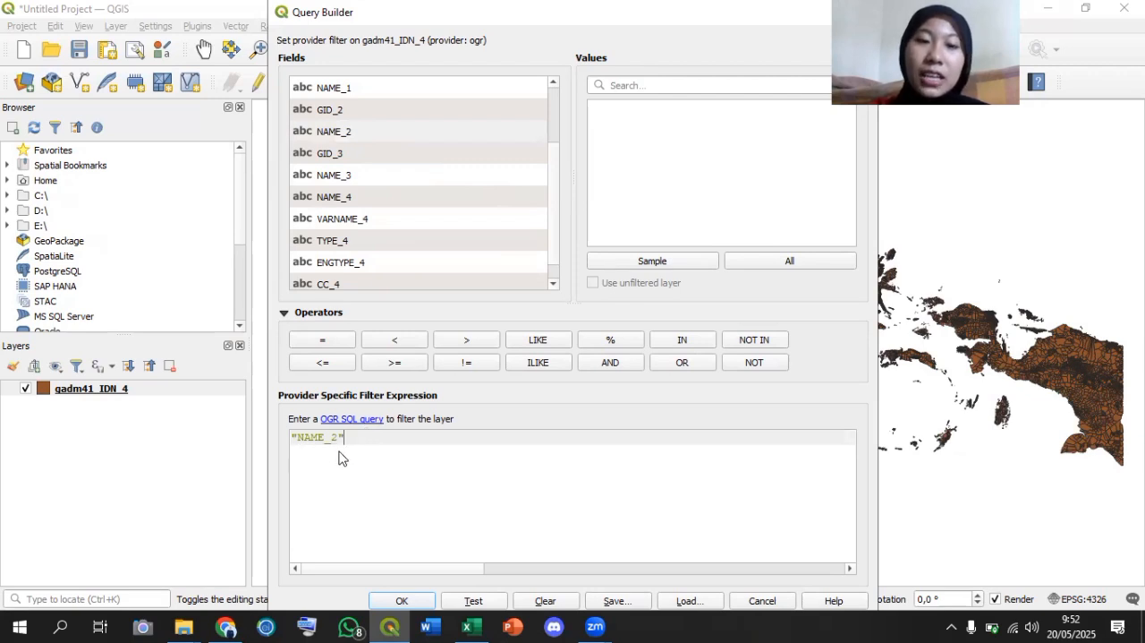
pyautogui.click(340, 343)
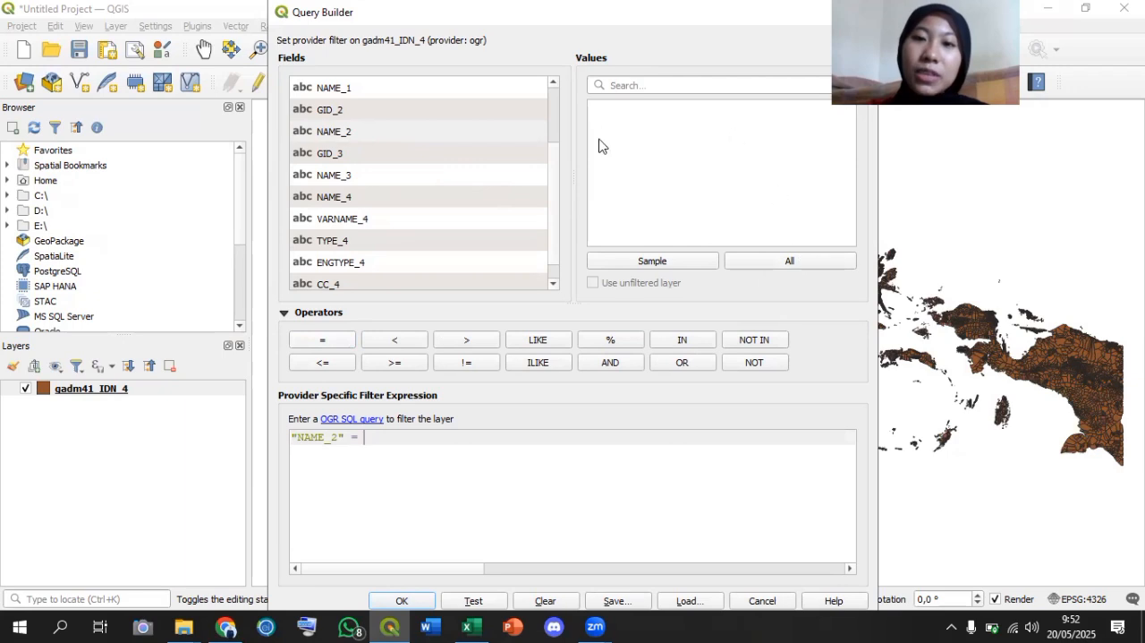
pyautogui.click(792, 264)
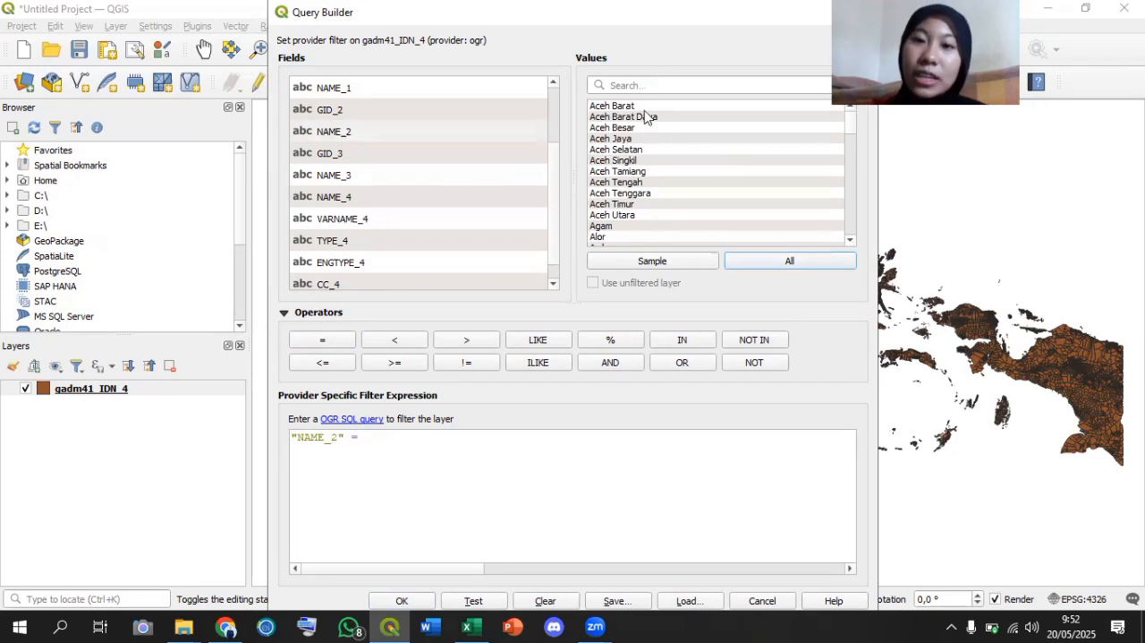
pyautogui.click(624, 86)
pyautogui.write('jember')
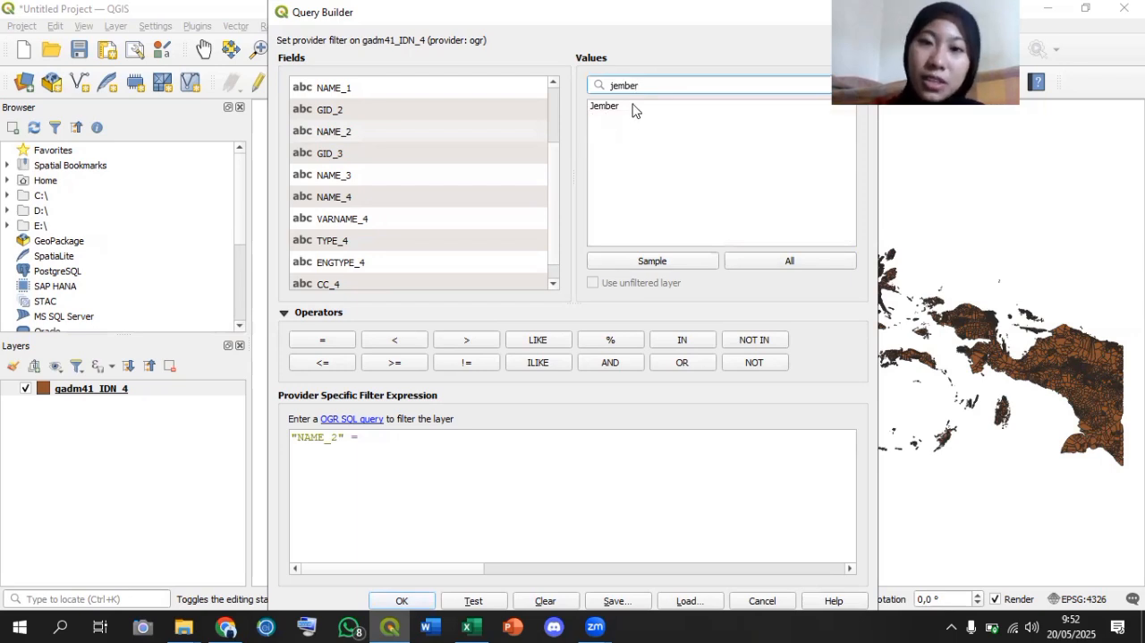
pyautogui.click(635, 106)
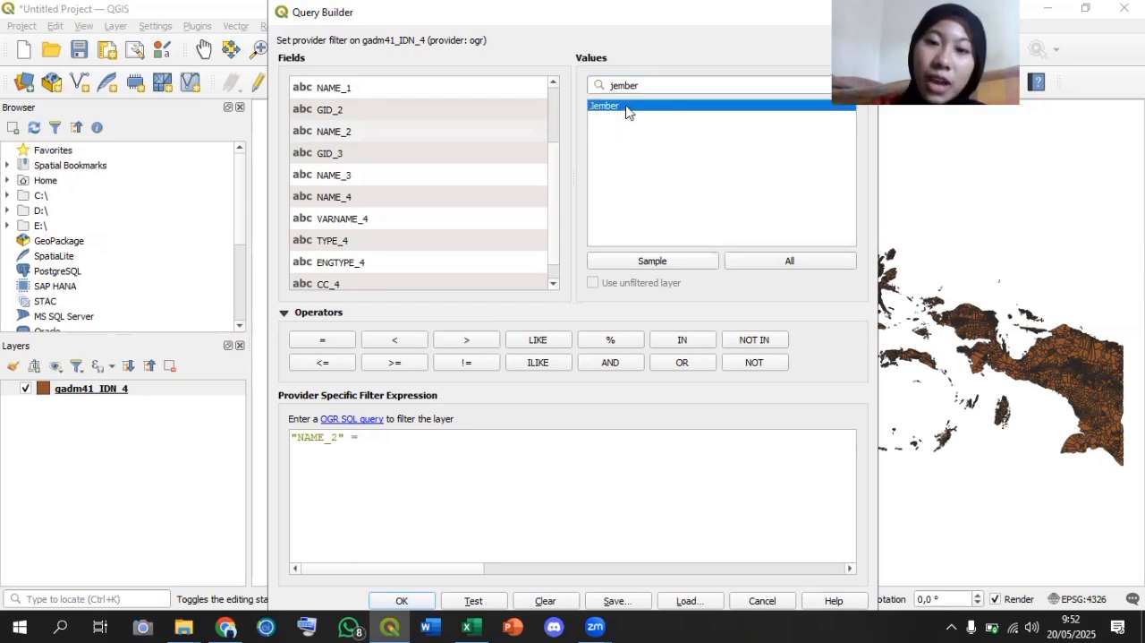
pyautogui.doubleClick(626, 106)
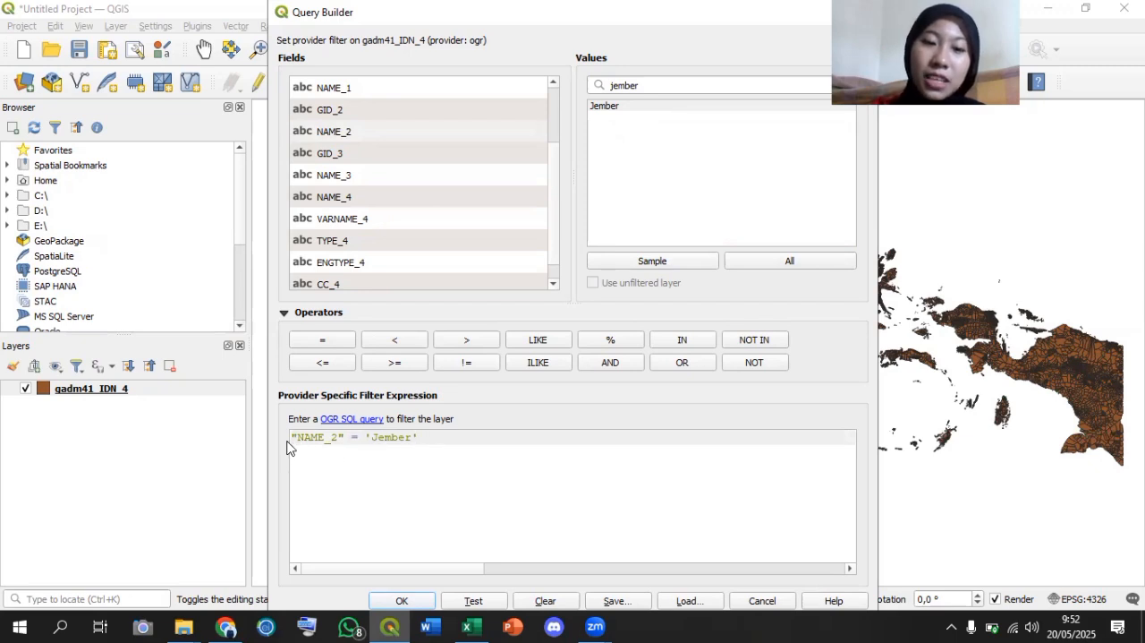
pyautogui.click(403, 601)
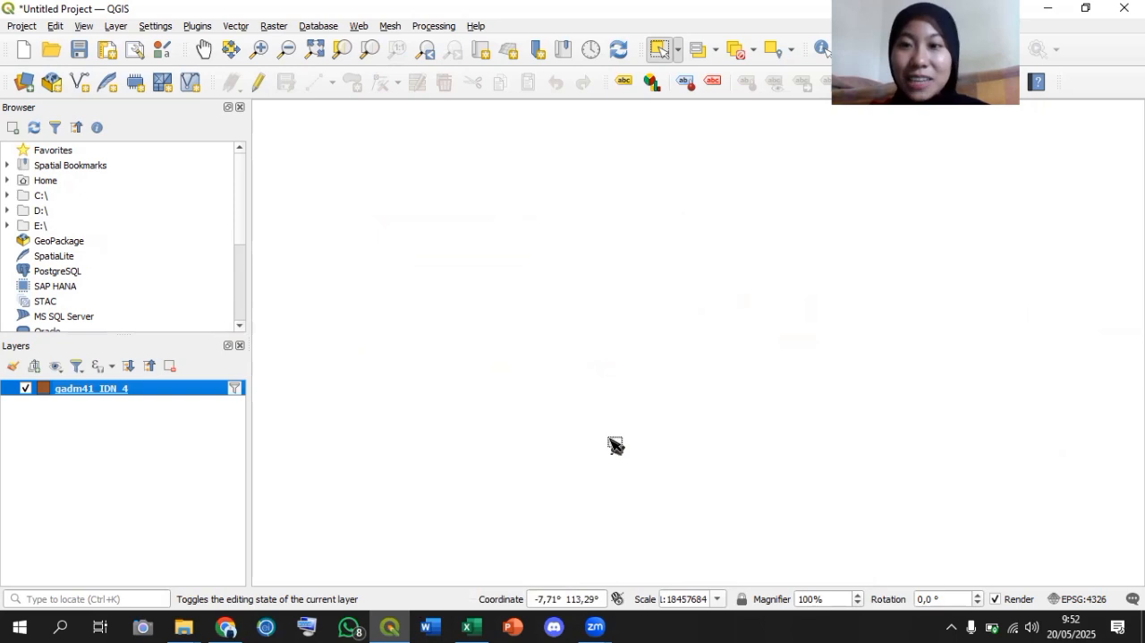
# Zoom to the full extent of the filtered map and select all of Jember's village polygons by area.
pyautogui.click(313, 53)
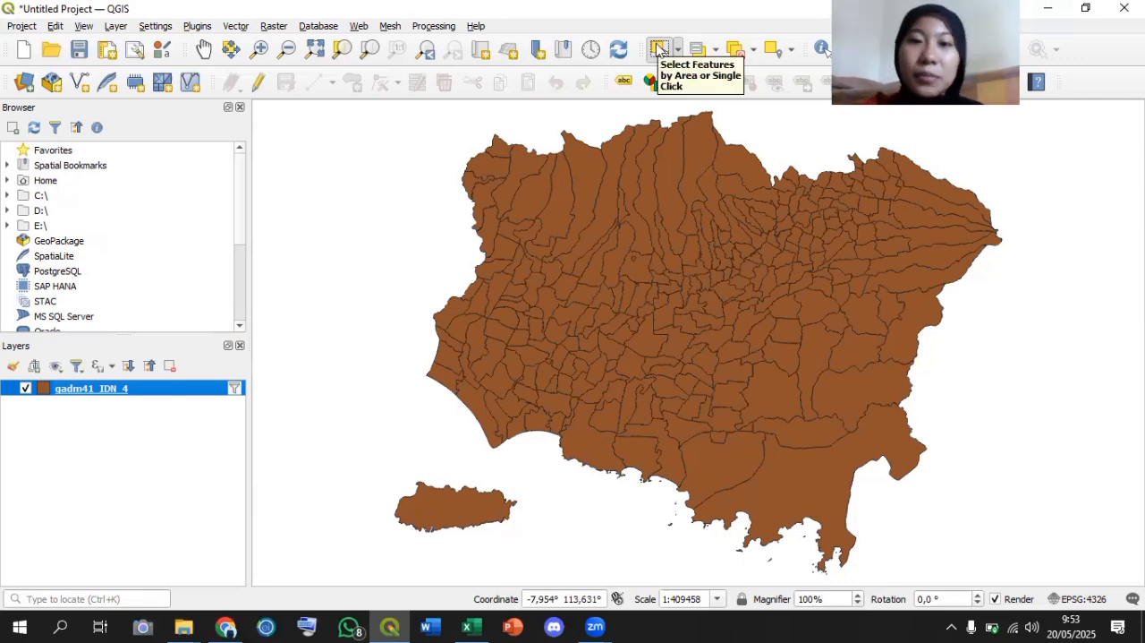
pyautogui.click(659, 49)
pyautogui.moveTo(278, 112); pyautogui.dragTo(1086, 581)
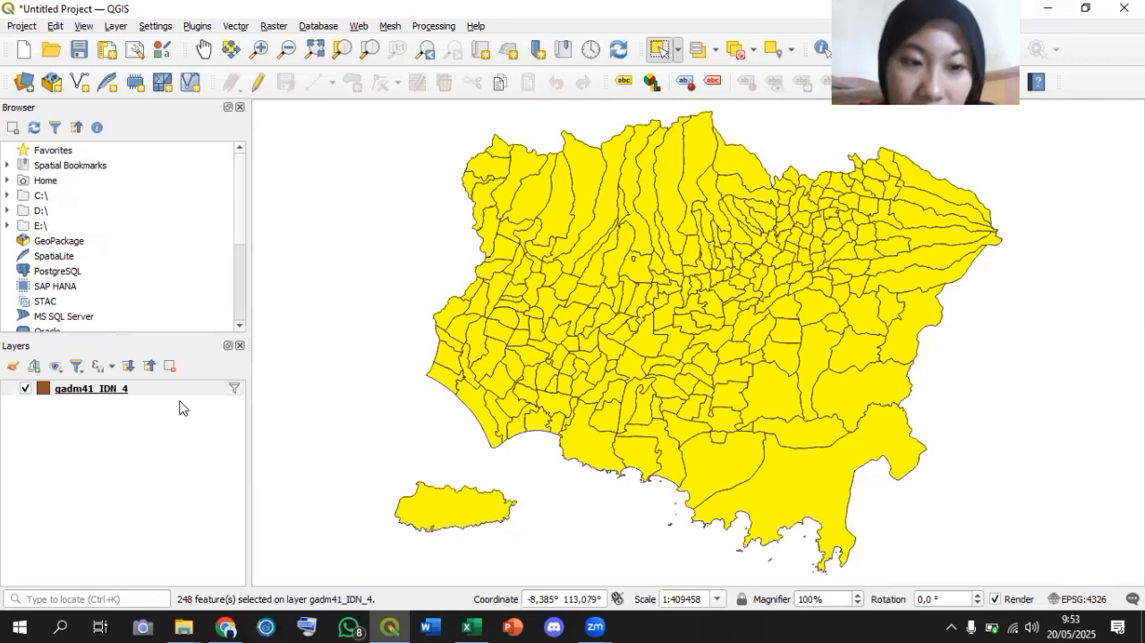
# Export the selected features as an ESRI Shapefile named Peta Kabupaten Jember in the Kabupaten Jember folder, adding it to the map.
pyautogui.rightClick(151, 393)
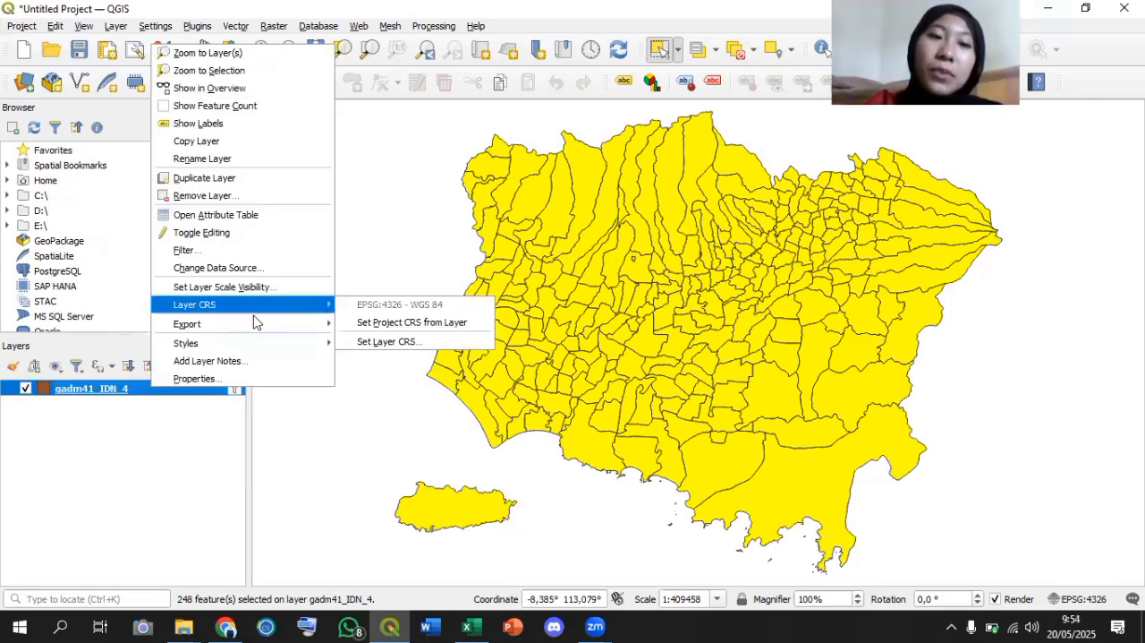
pyautogui.moveTo(256, 325)
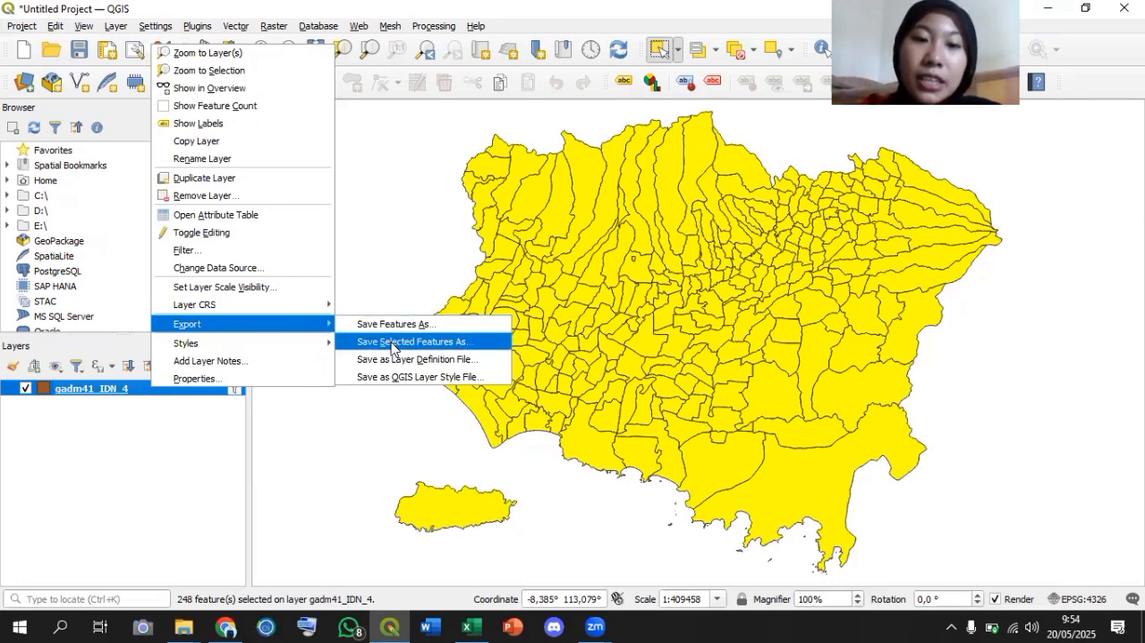
pyautogui.click(487, 345)
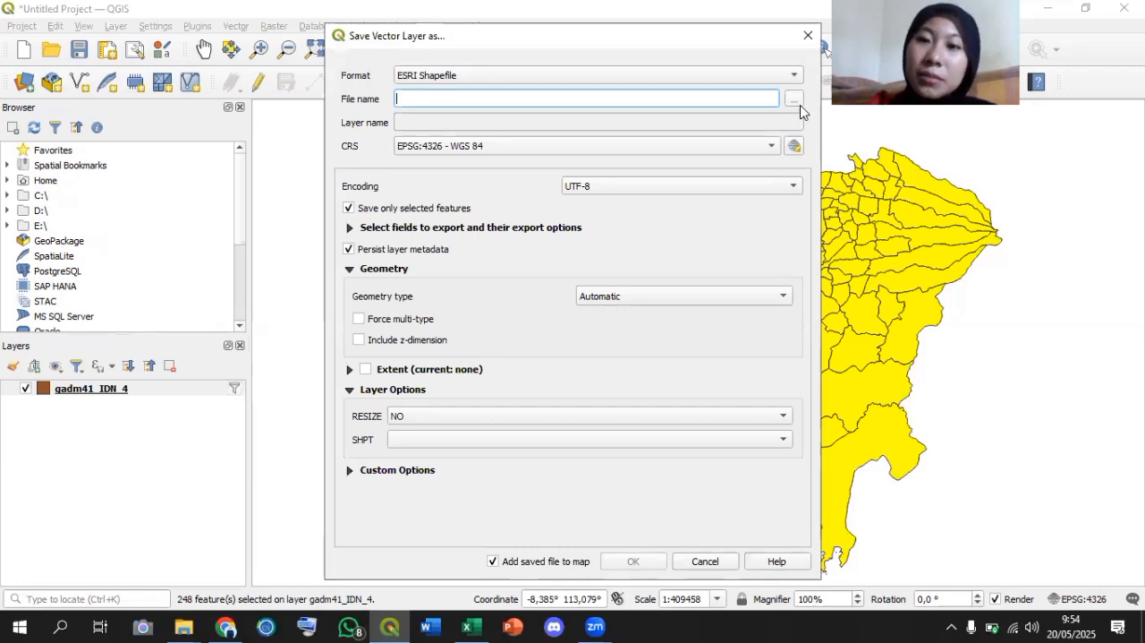
pyautogui.click(794, 102)
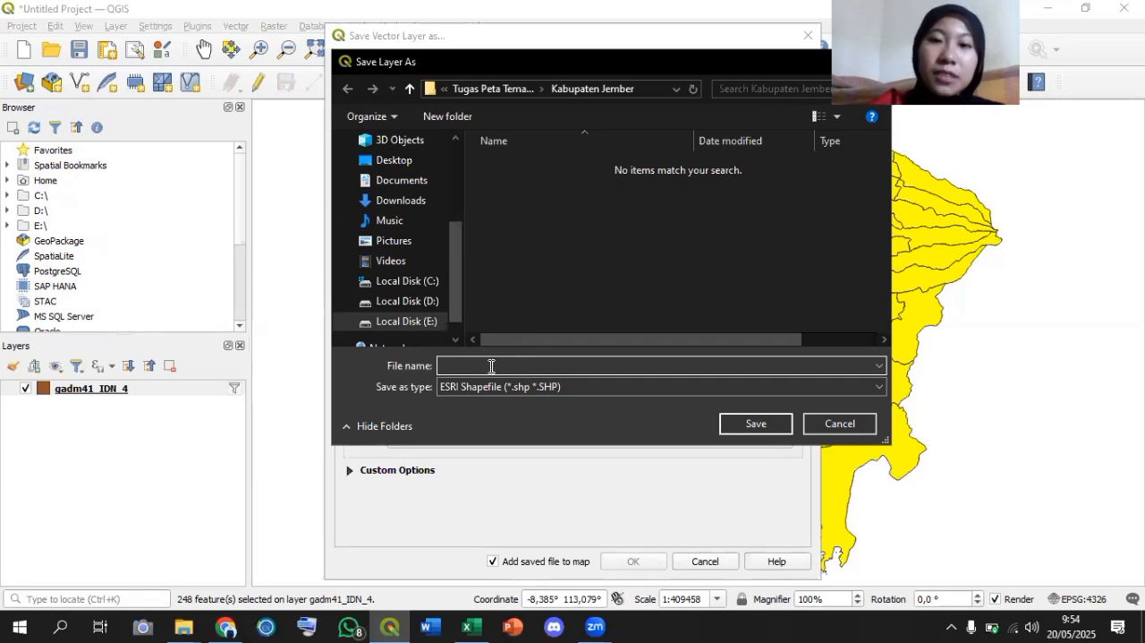
pyautogui.write('P')
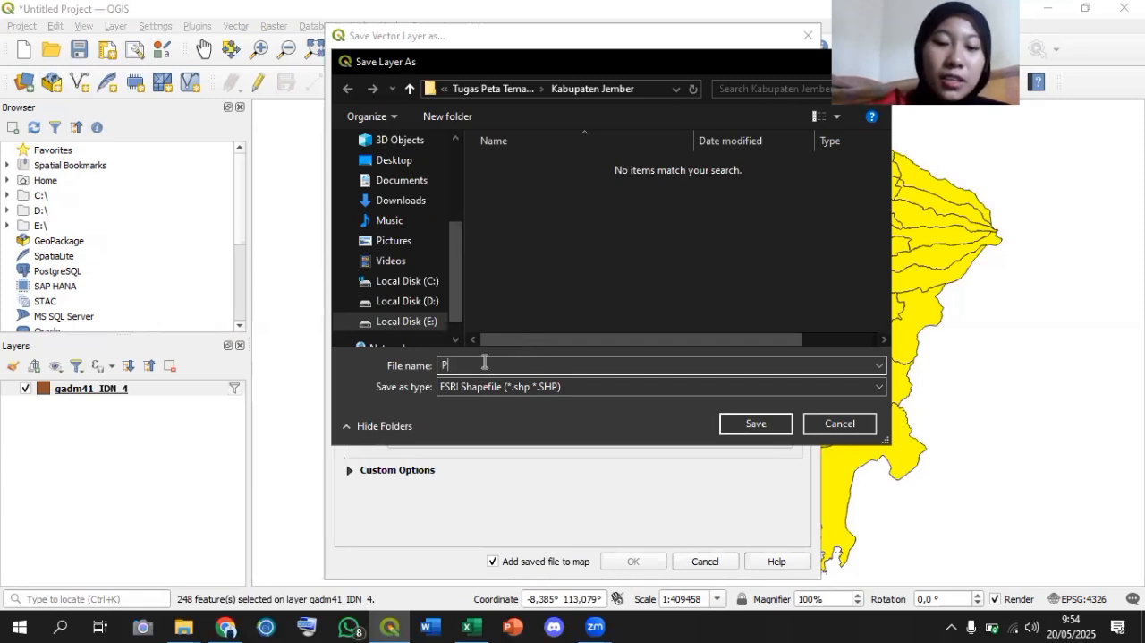
pyautogui.write('eta Kabupaten Jember')
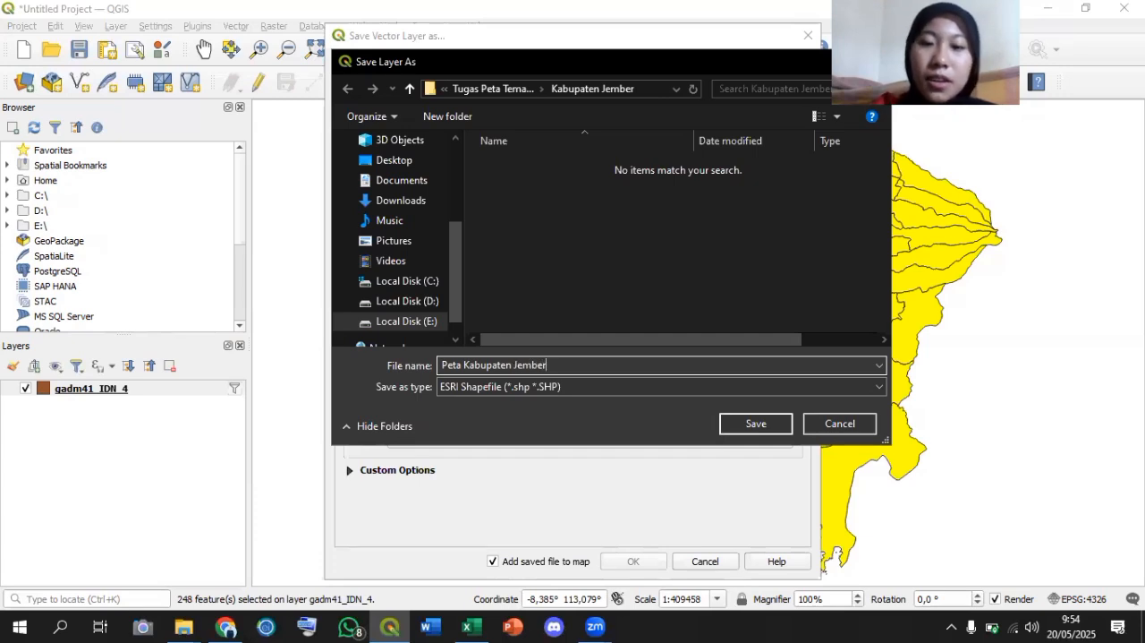
pyautogui.press('Return')
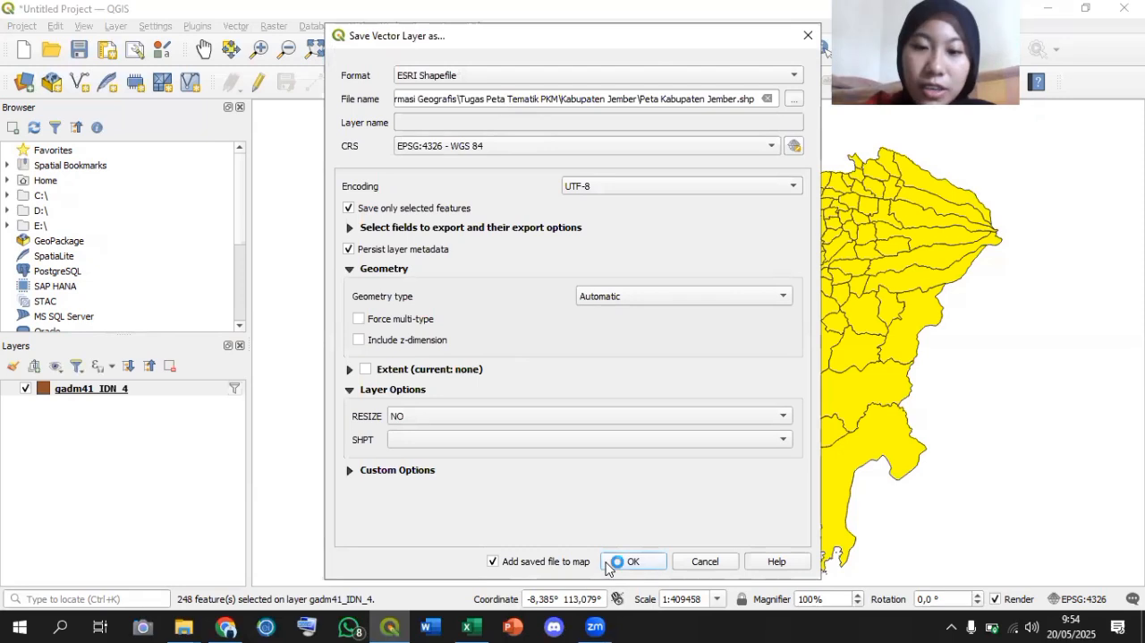
pyautogui.click(632, 561)
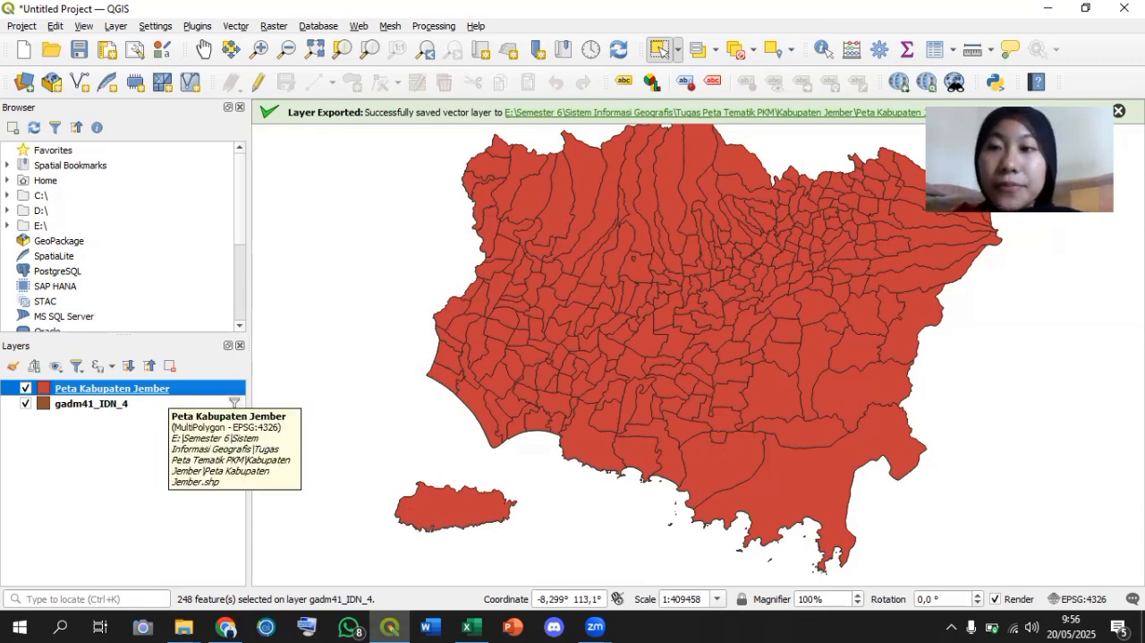
pyautogui.click(1119, 110)
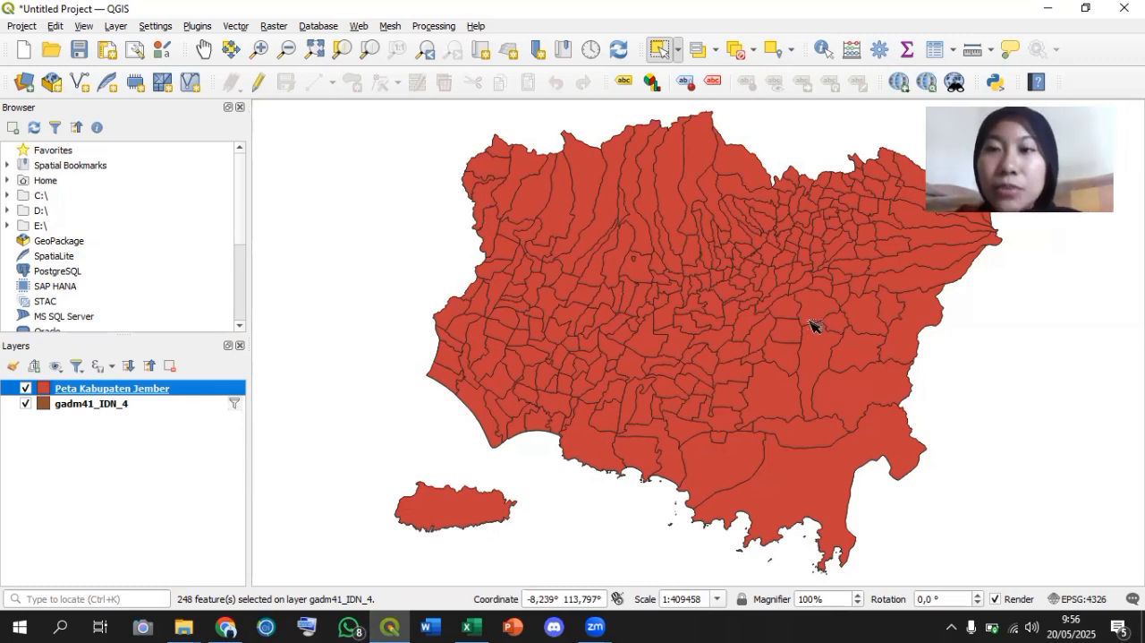
# Open the attribute table of the Peta Kabupaten Jember layer and look across its columns up to CC_4.
pyautogui.click(937, 51)
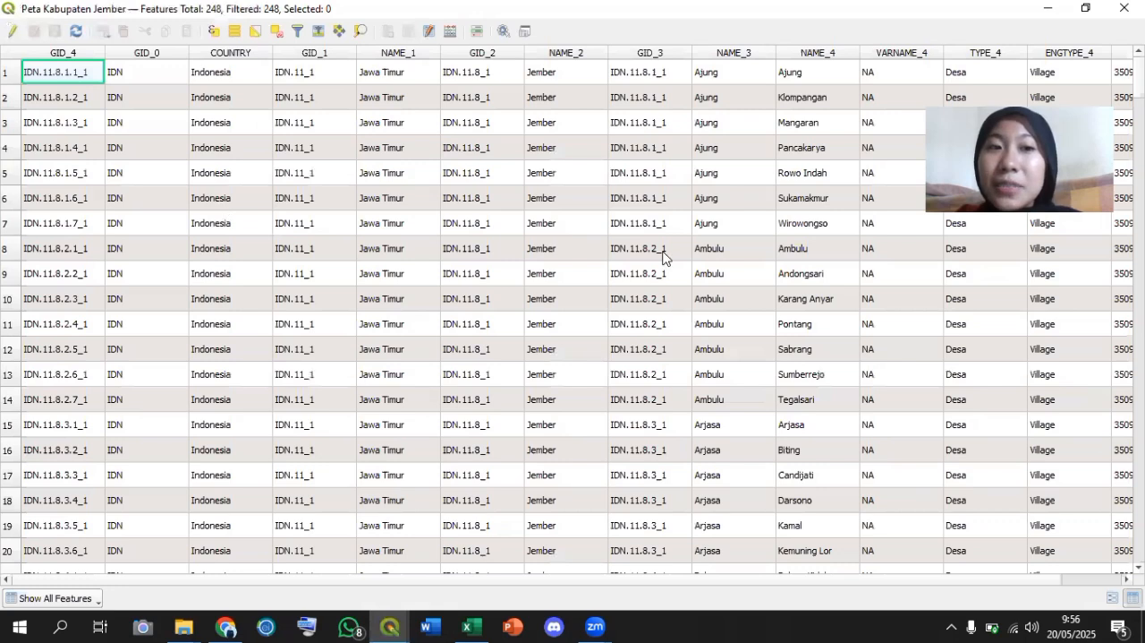
pyautogui.hscroll(1, 1065, 351)
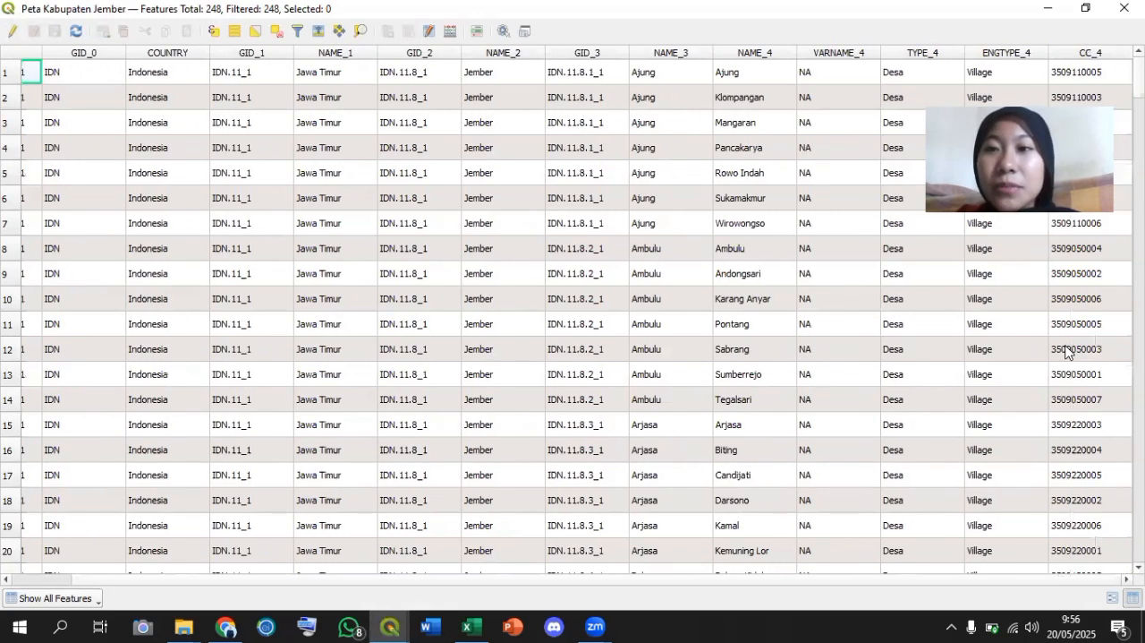
pyautogui.hscroll(-1, 677, 341)
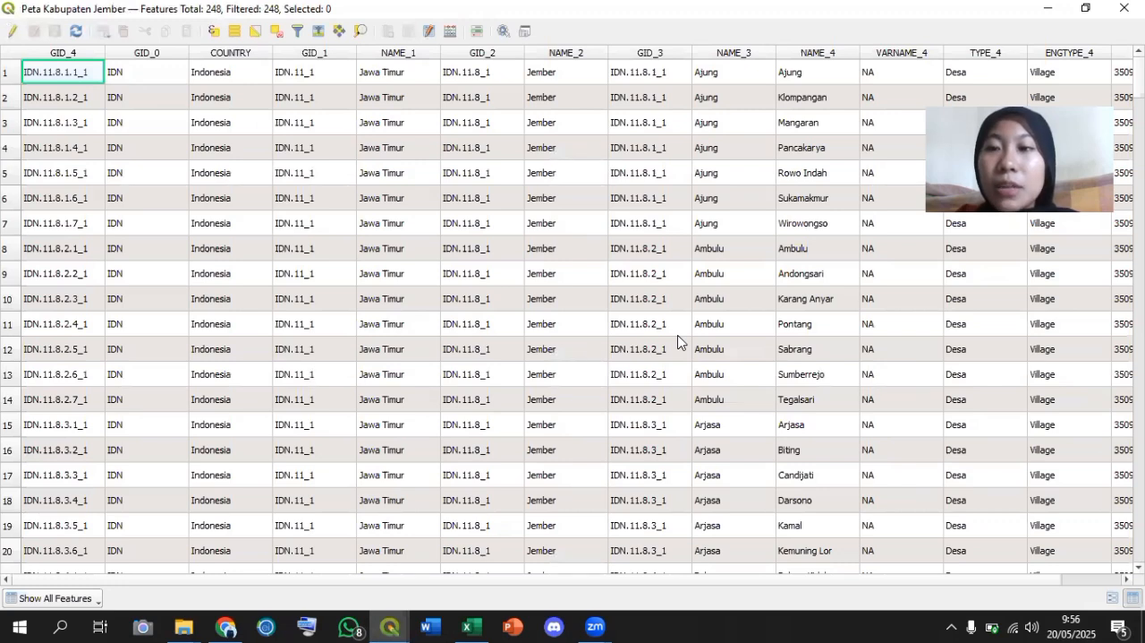
# Organize the attribute table's columns so that every column except NAME_3 and NAME_4 is hidden.
pyautogui.click(431, 31)
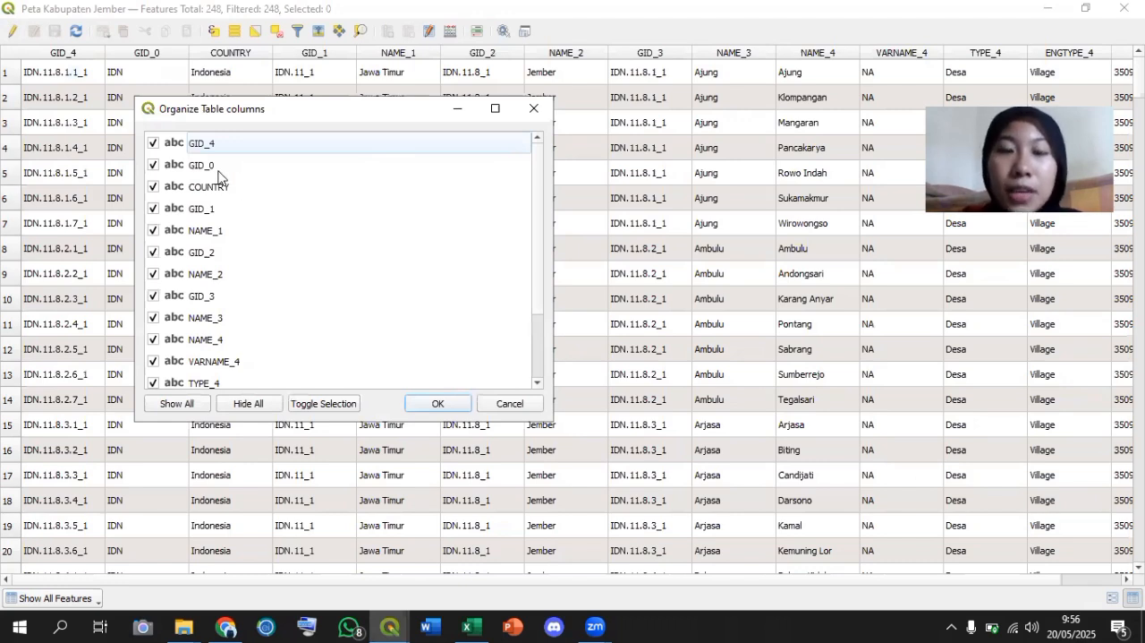
pyautogui.click(152, 147)
pyautogui.click(154, 165)
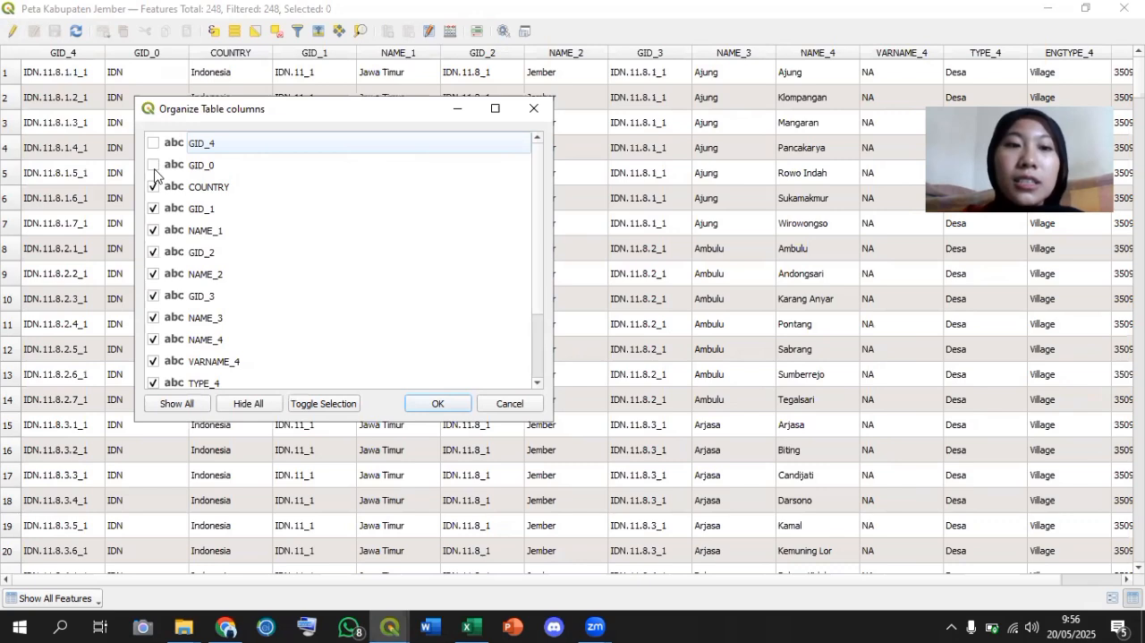
pyautogui.click(154, 187)
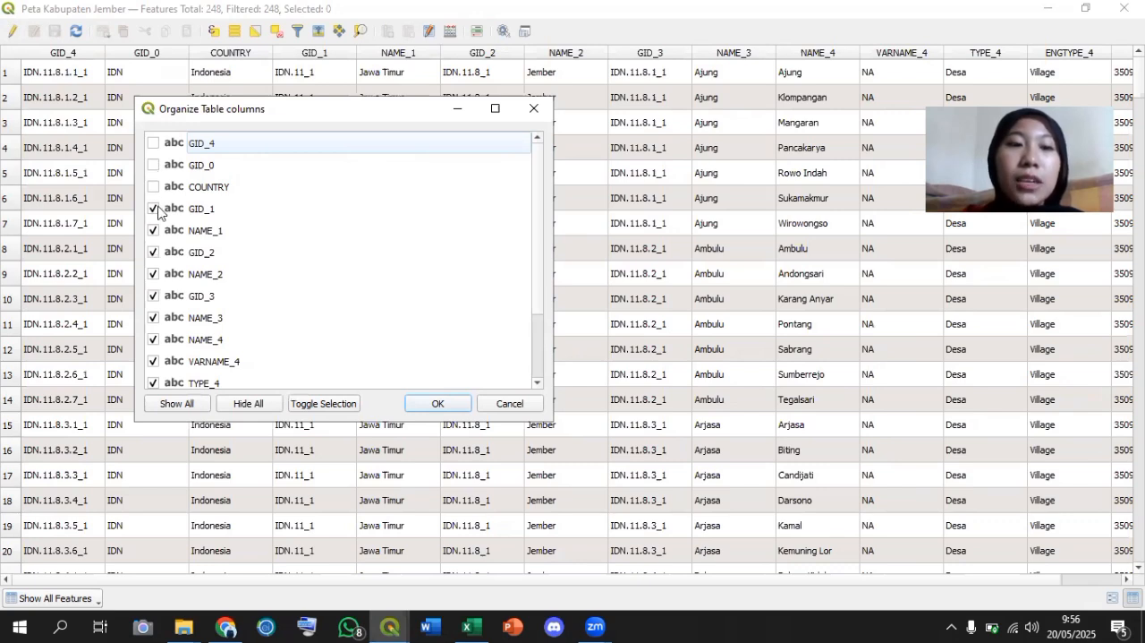
pyautogui.click(153, 253)
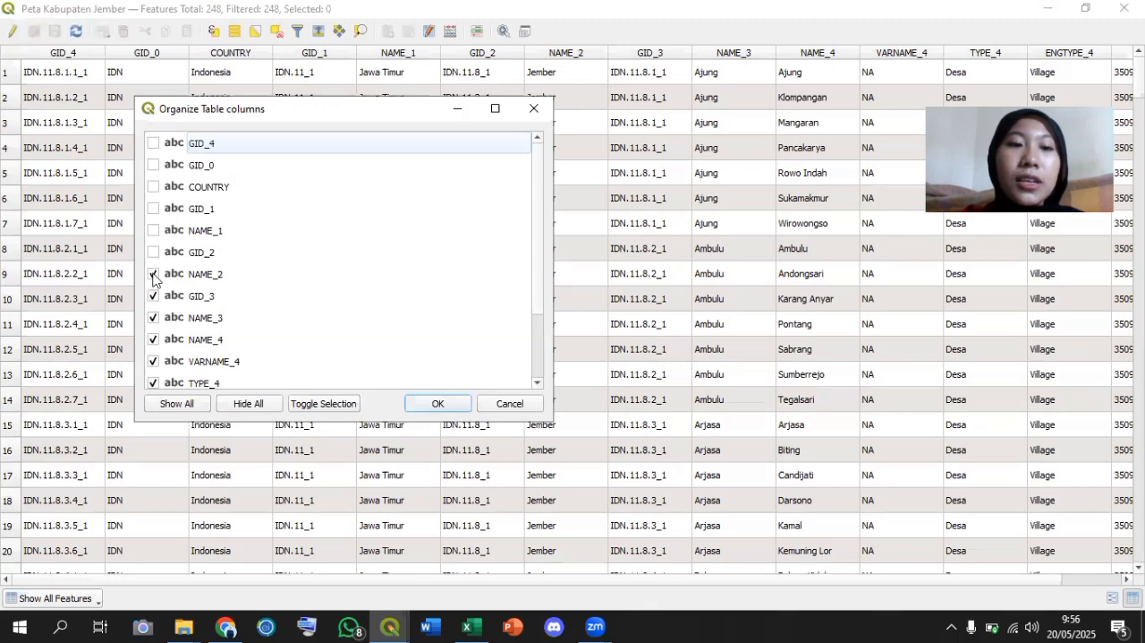
pyautogui.click(153, 275)
pyautogui.click(153, 296)
pyautogui.scroll(-1, 172, 249)
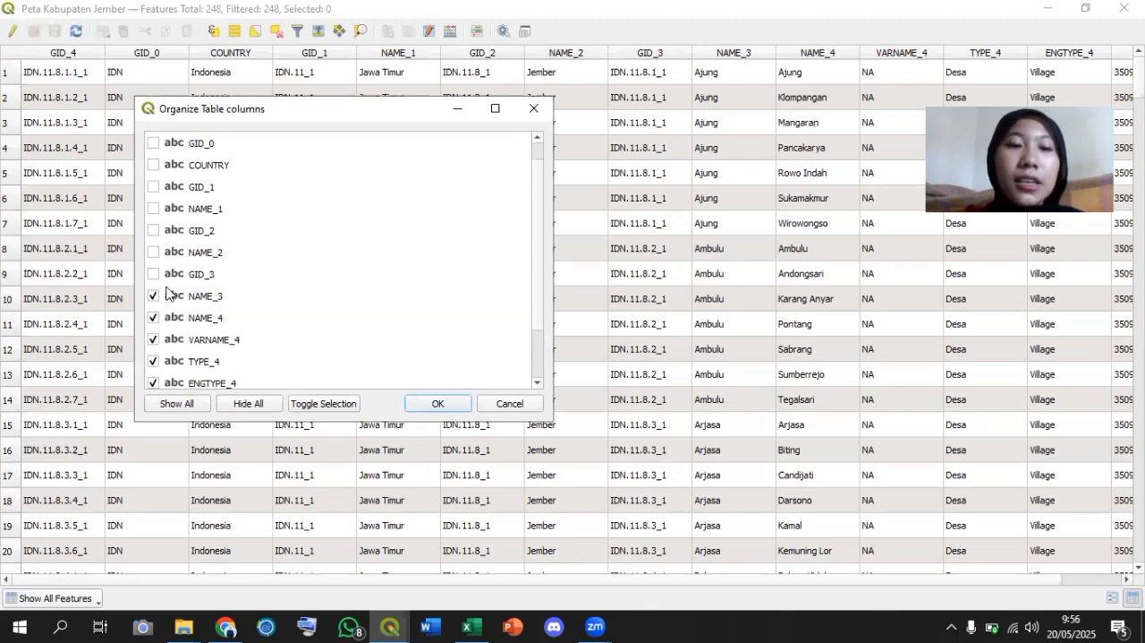
pyautogui.click(153, 339)
pyautogui.click(154, 361)
pyautogui.click(153, 383)
pyautogui.scroll(-1, 220, 363)
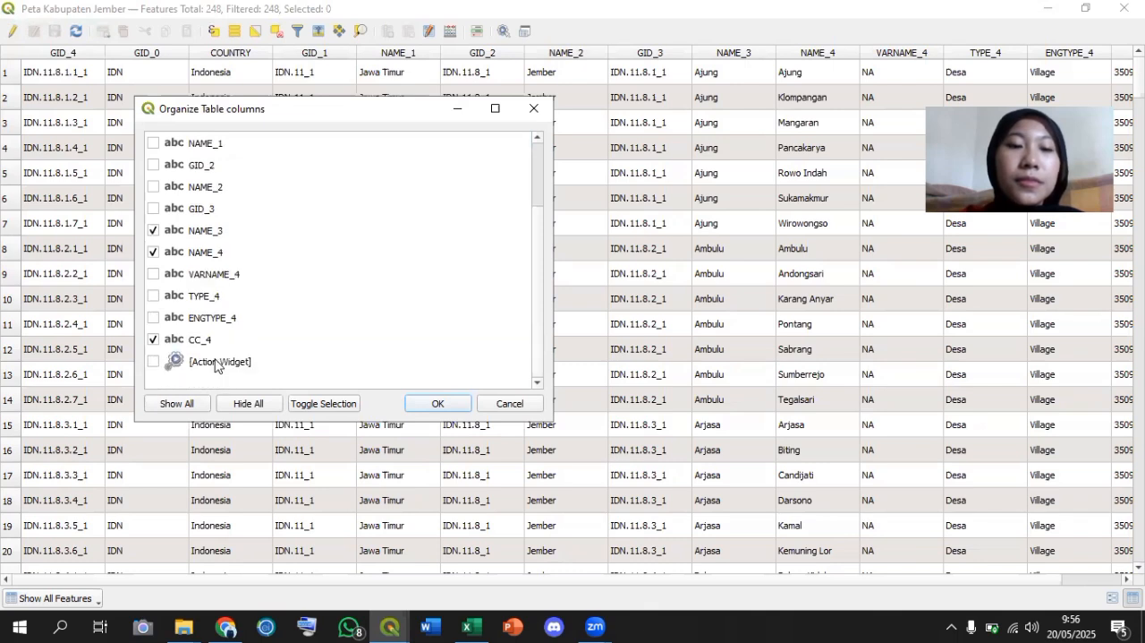
pyautogui.click(198, 341)
pyautogui.click(153, 339)
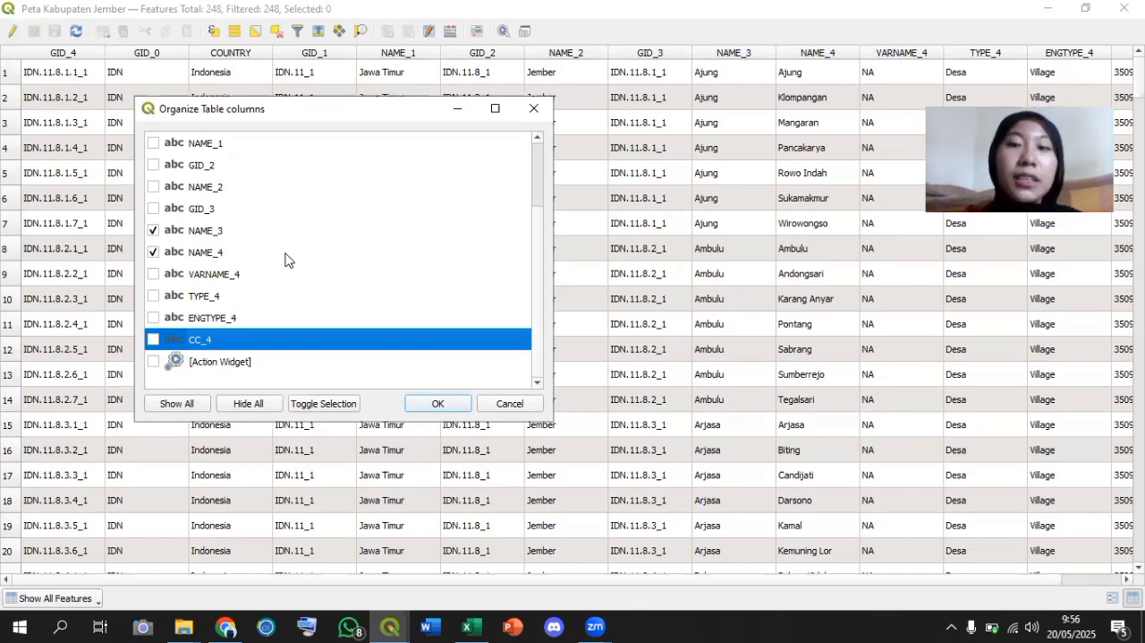
pyautogui.click(437, 403)
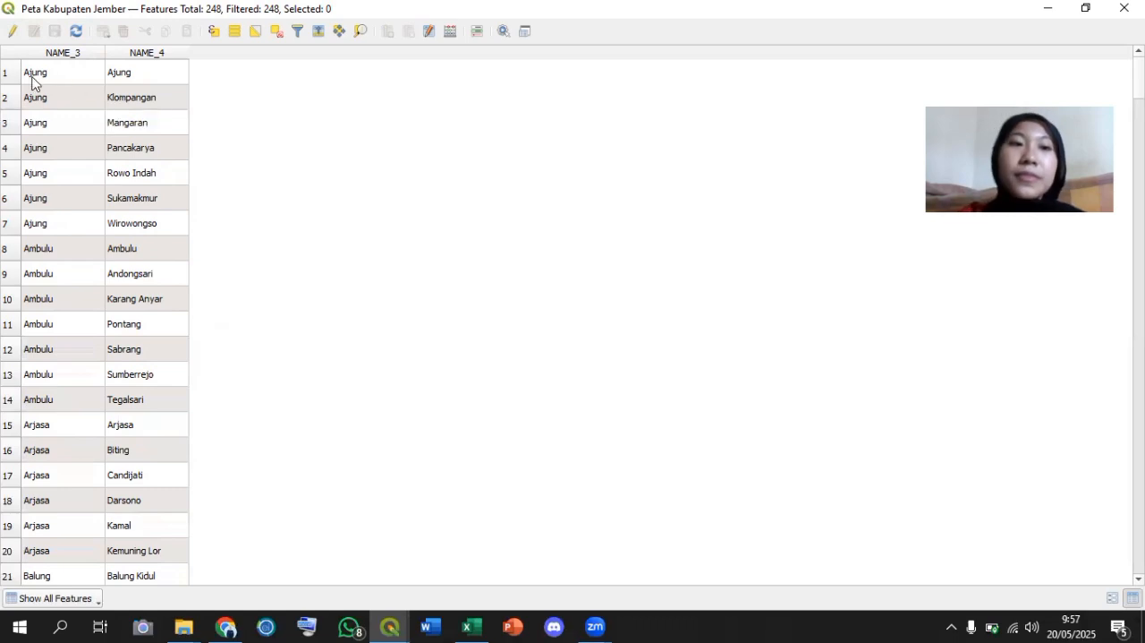
# Turn on editing for the attribute table, sort the rows by NAME_3, and turn editing off again.
pyautogui.click(13, 32)
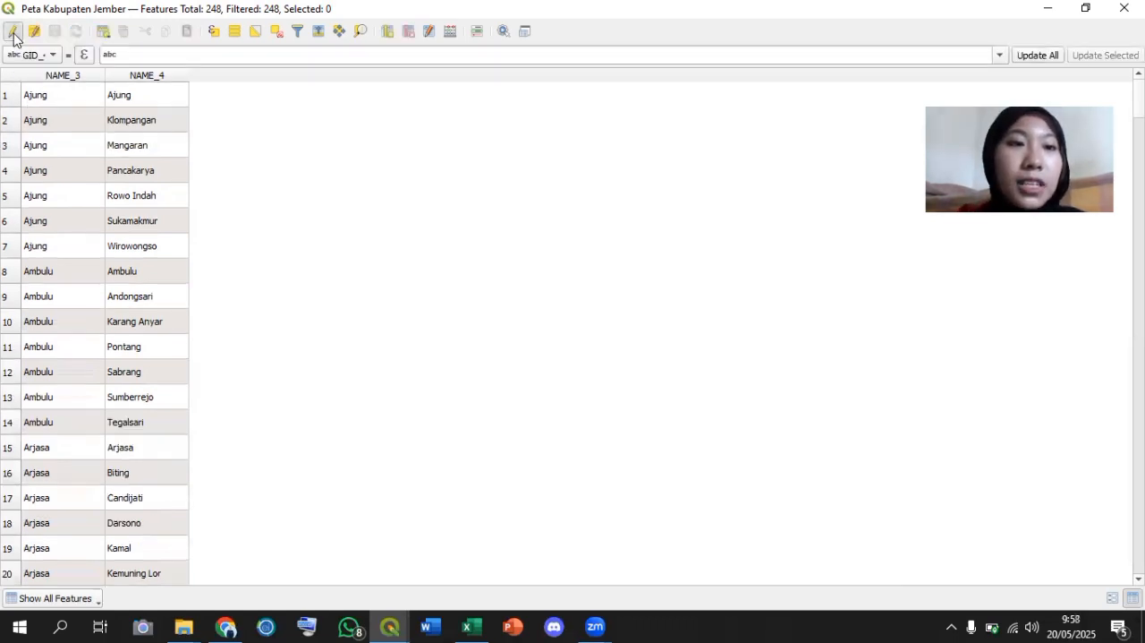
pyautogui.doubleClick(30, 94)
pyautogui.click(24, 79)
pyautogui.click(15, 36)
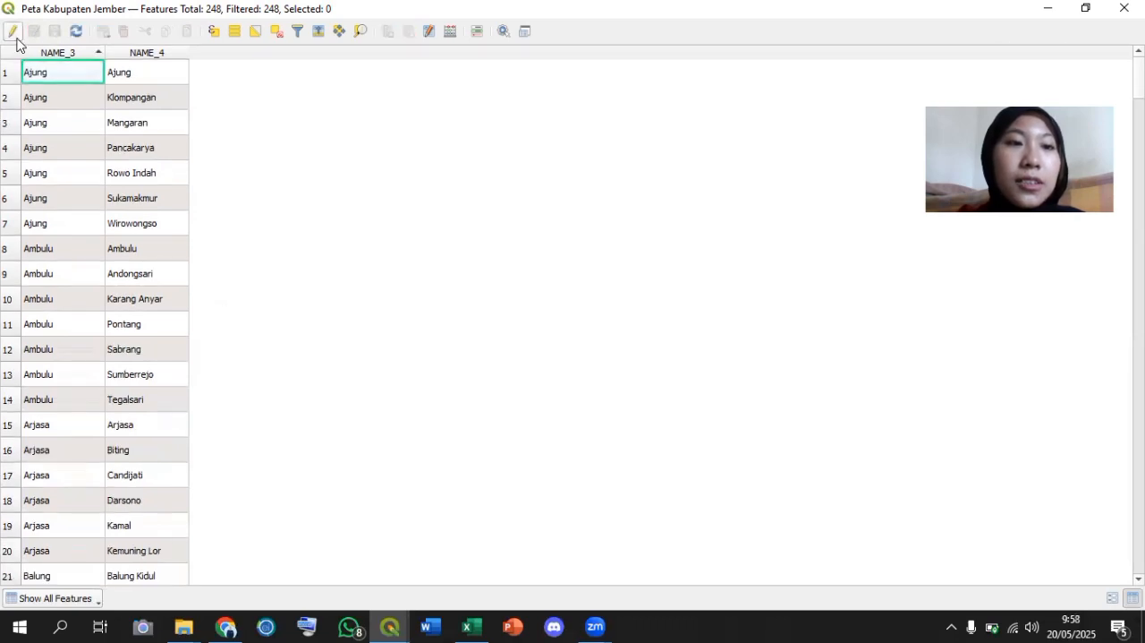
# Select all rows of the Peta Kabupaten Jember attribute table and copy the cell content.
pyautogui.rightClick(28, 75)
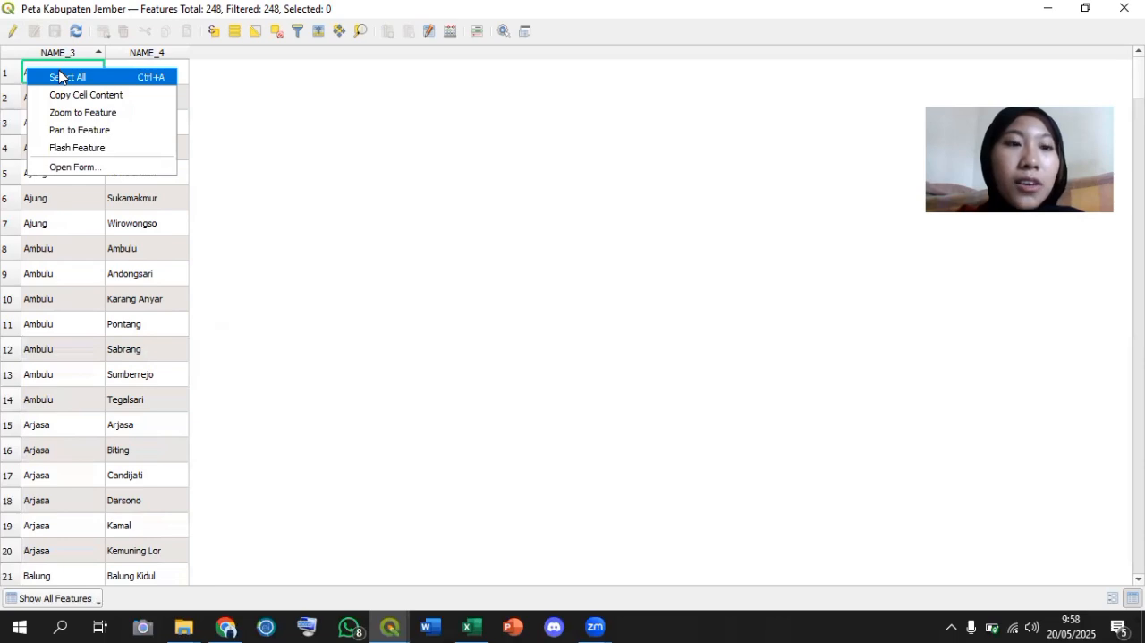
pyautogui.click(59, 77)
pyautogui.rightClick(101, 104)
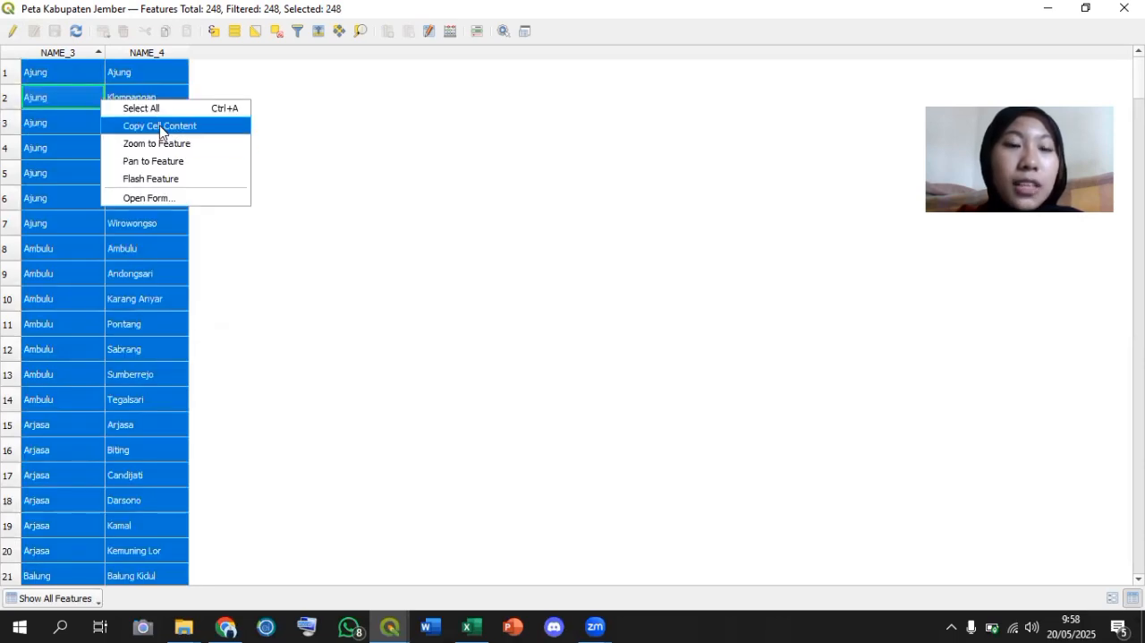
pyautogui.click(159, 125)
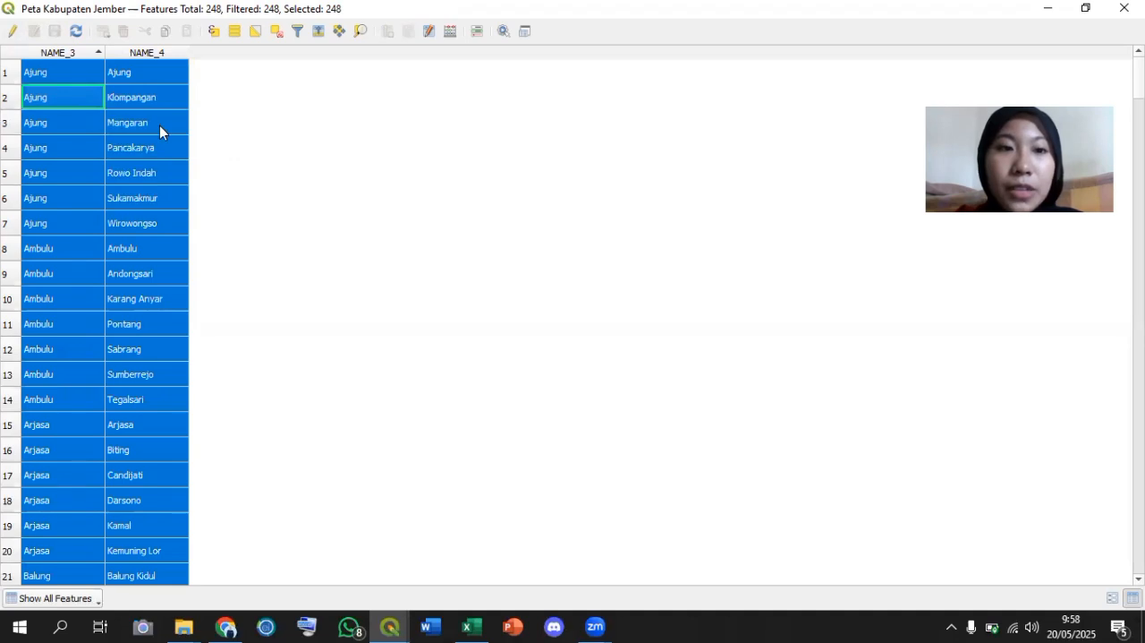
# Switch to the Puskesmas Jember workbook in Excel and compare its NAME_3, NAME_4, Puskesmas and Kasus DBD columns with the QGIS attribute table.
pyautogui.click(482, 625)
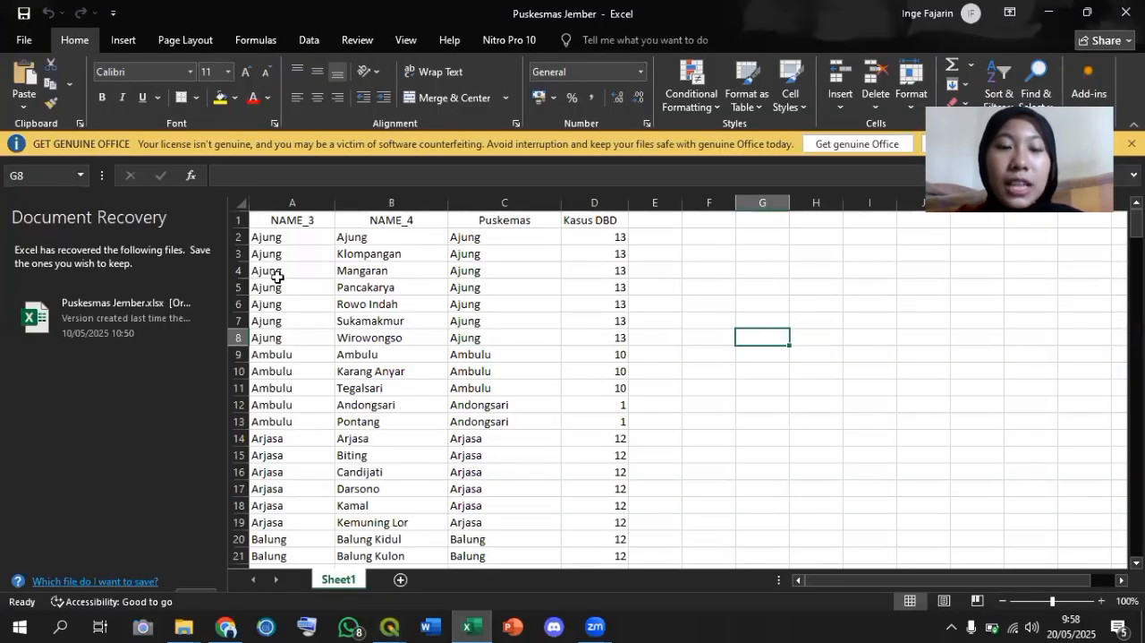
pyautogui.click(762, 237)
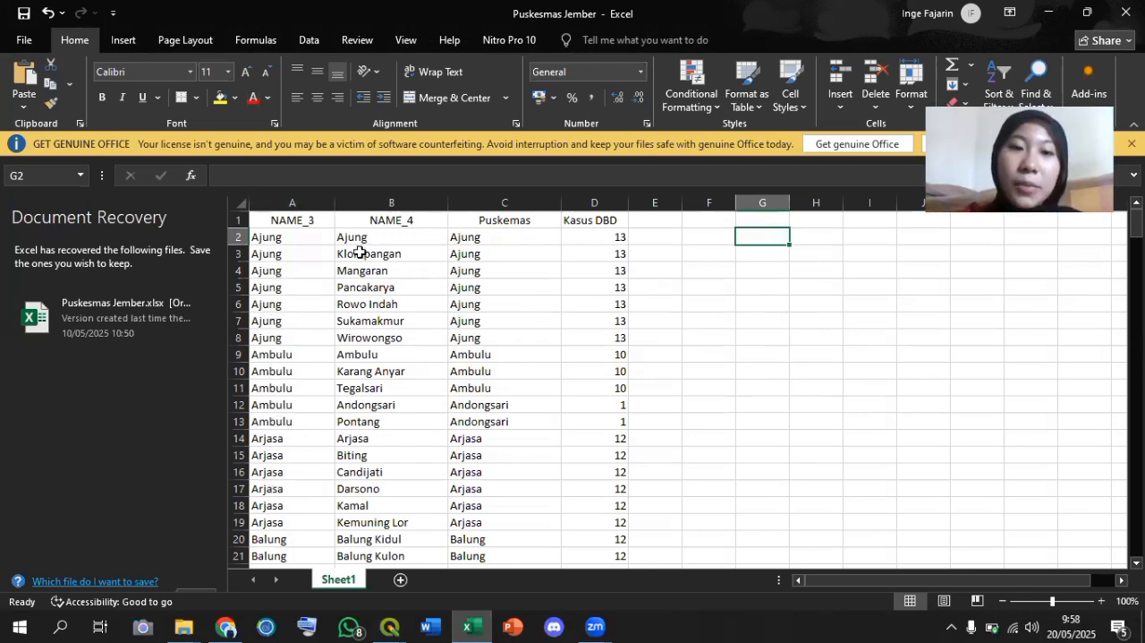
pyautogui.click(396, 619)
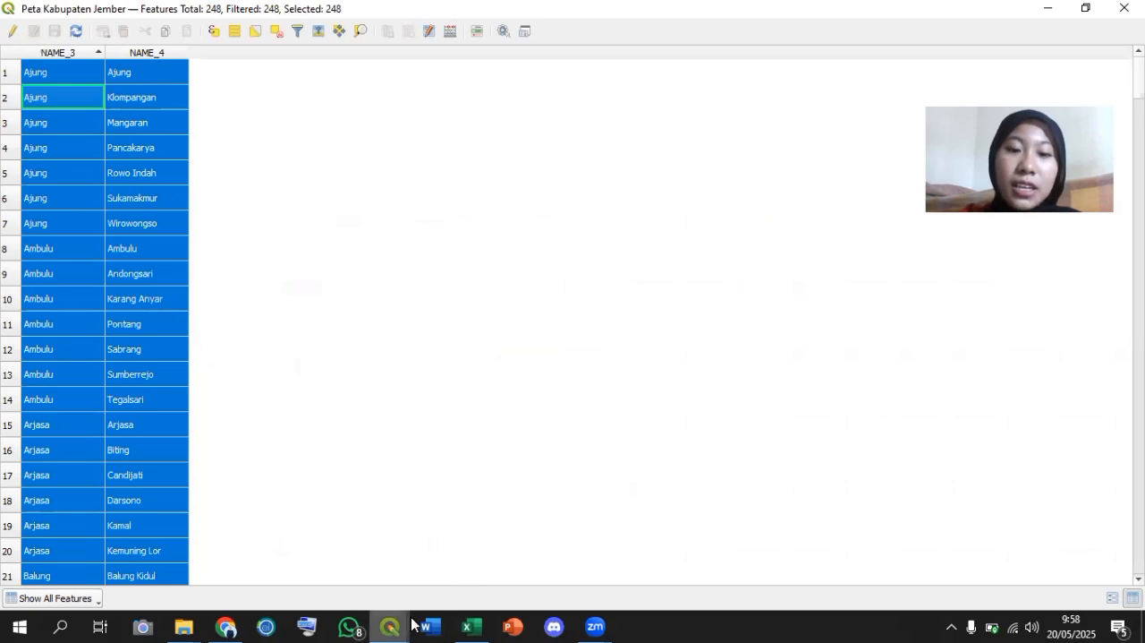
pyautogui.click(467, 624)
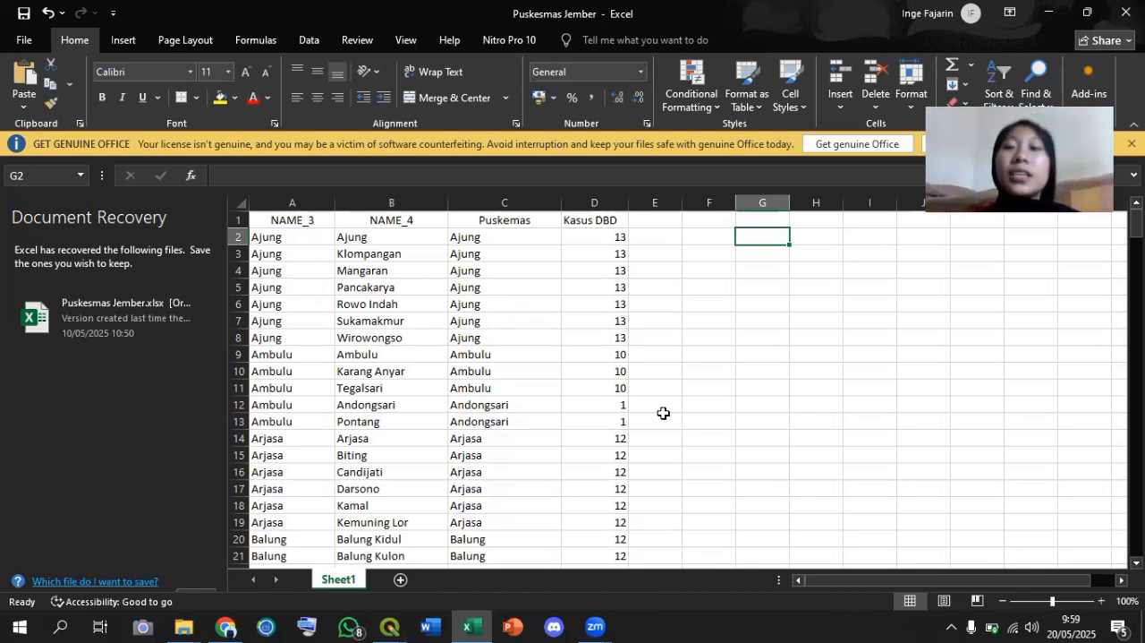
pyautogui.scroll(-20, 663, 413)
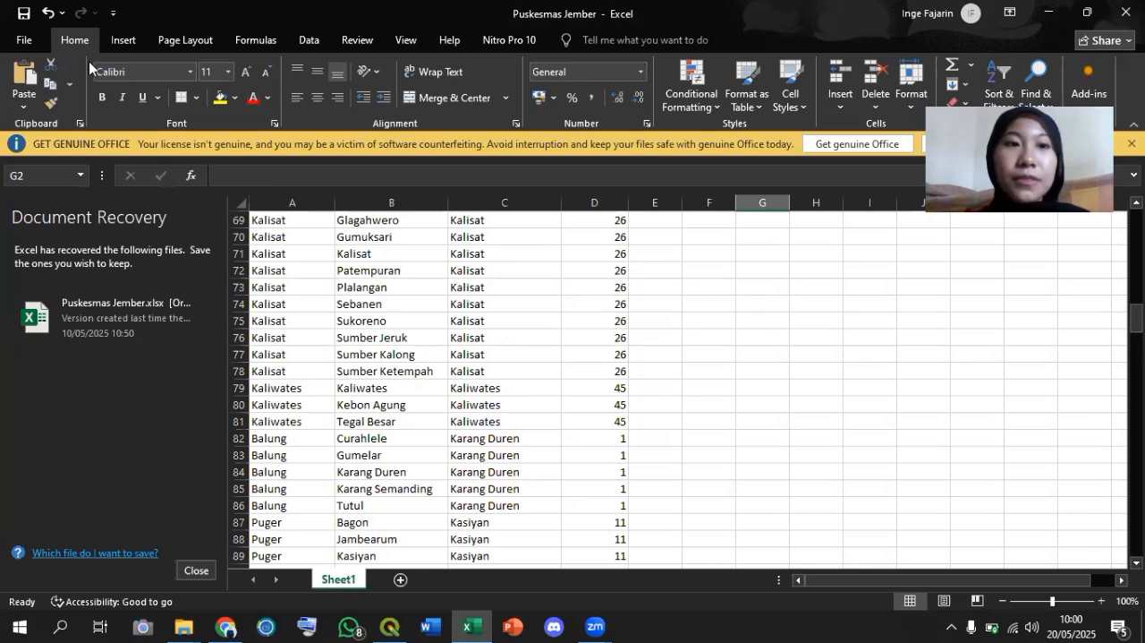
# Try to save the Puskesmas Jember workbook as CSV (Comma delimited) in the Tugas Peta Tematik PKM folder.
pyautogui.click(28, 43)
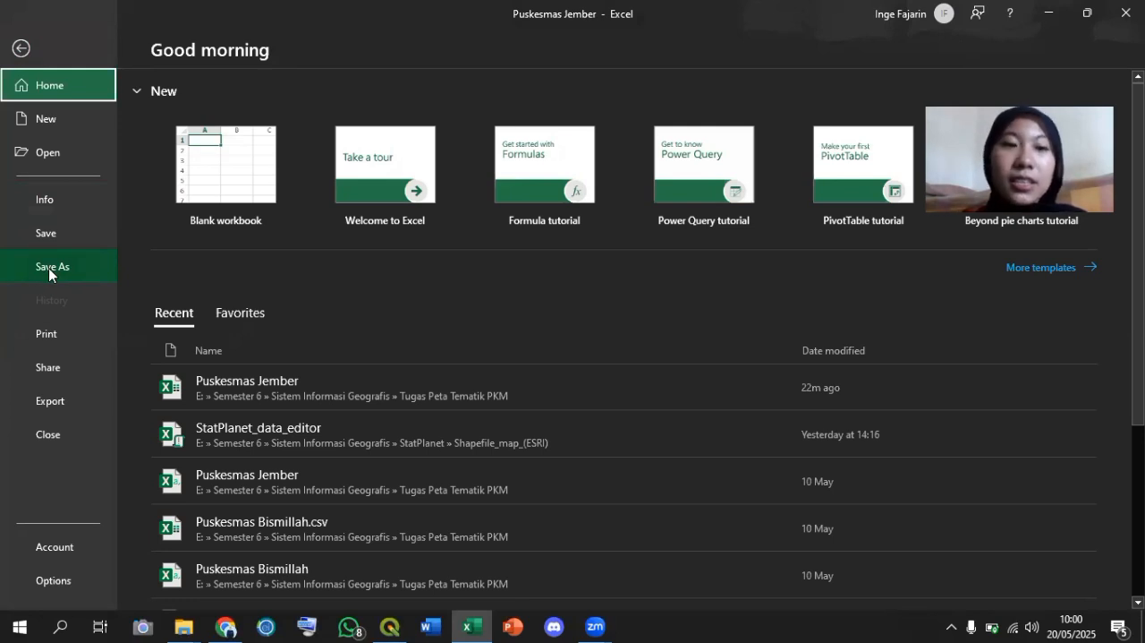
pyautogui.click(50, 267)
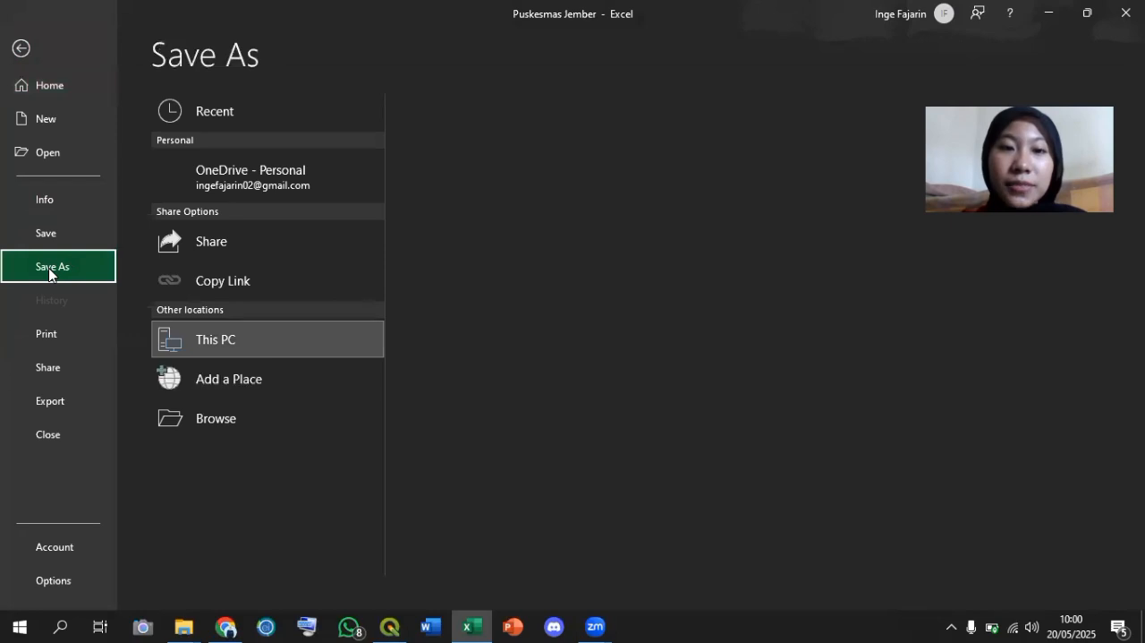
pyautogui.click(562, 195)
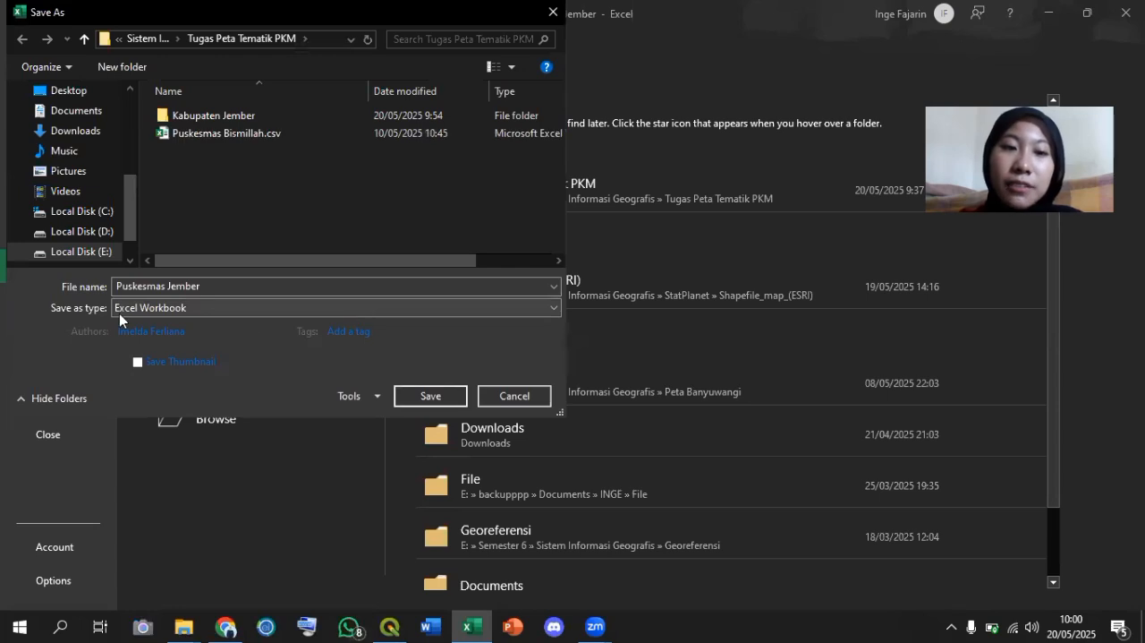
pyautogui.click(415, 327)
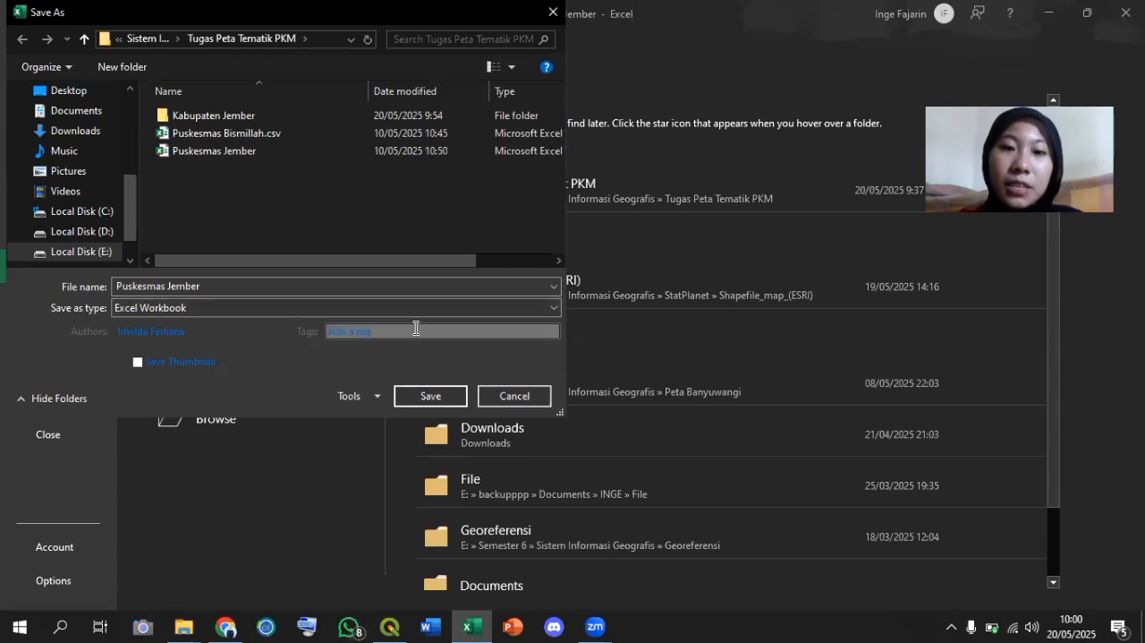
pyautogui.click(439, 310)
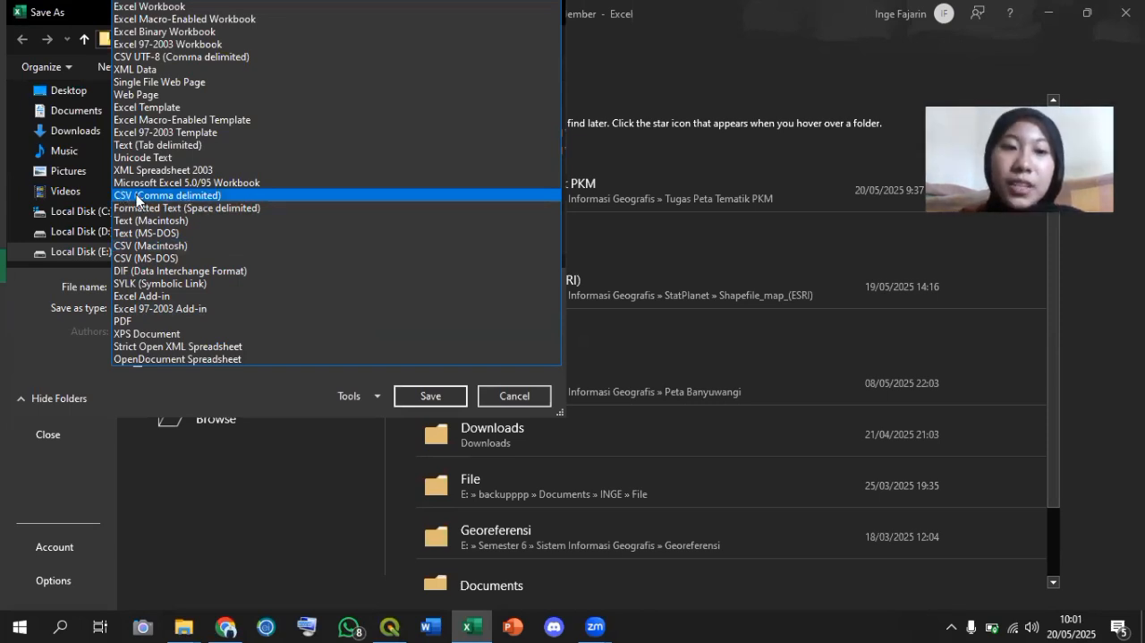
pyautogui.click(448, 390)
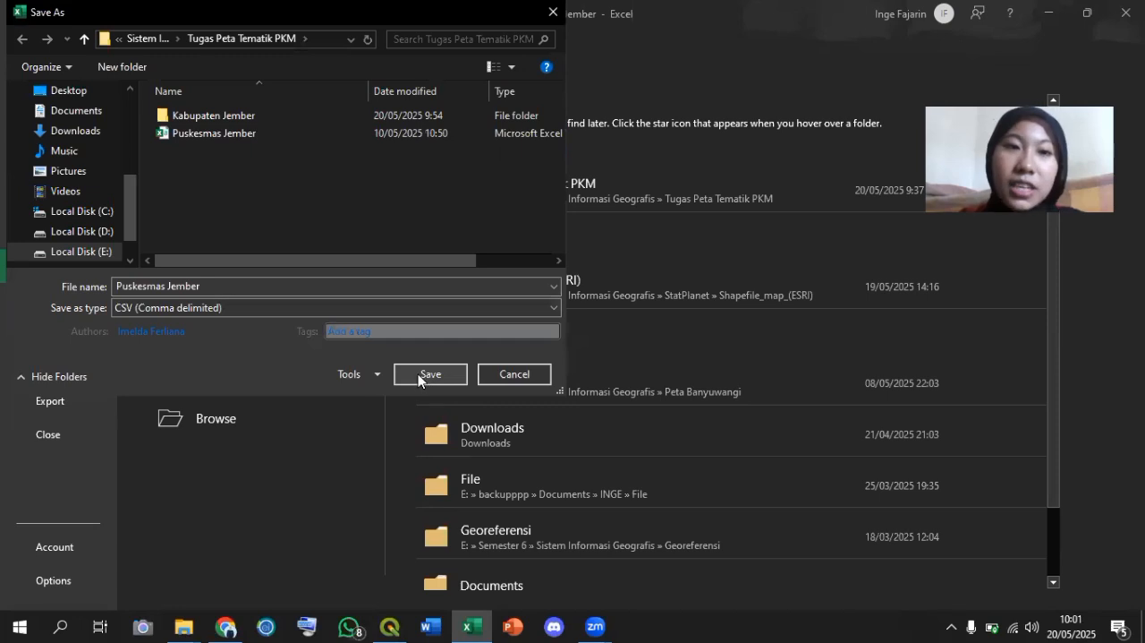
pyautogui.click(419, 376)
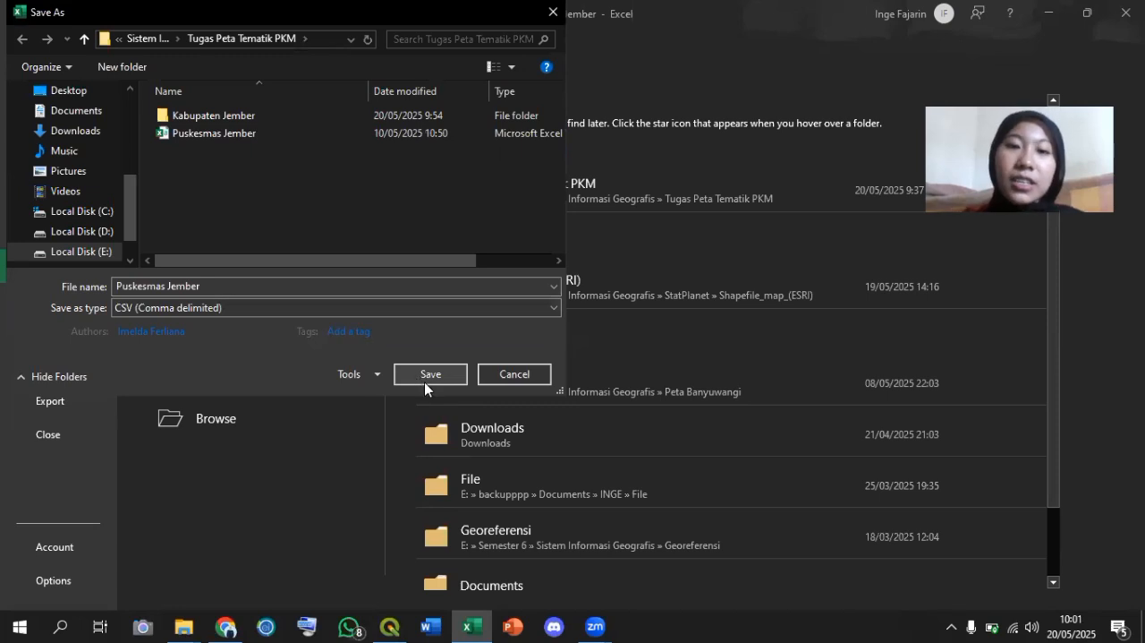
pyautogui.click(514, 376)
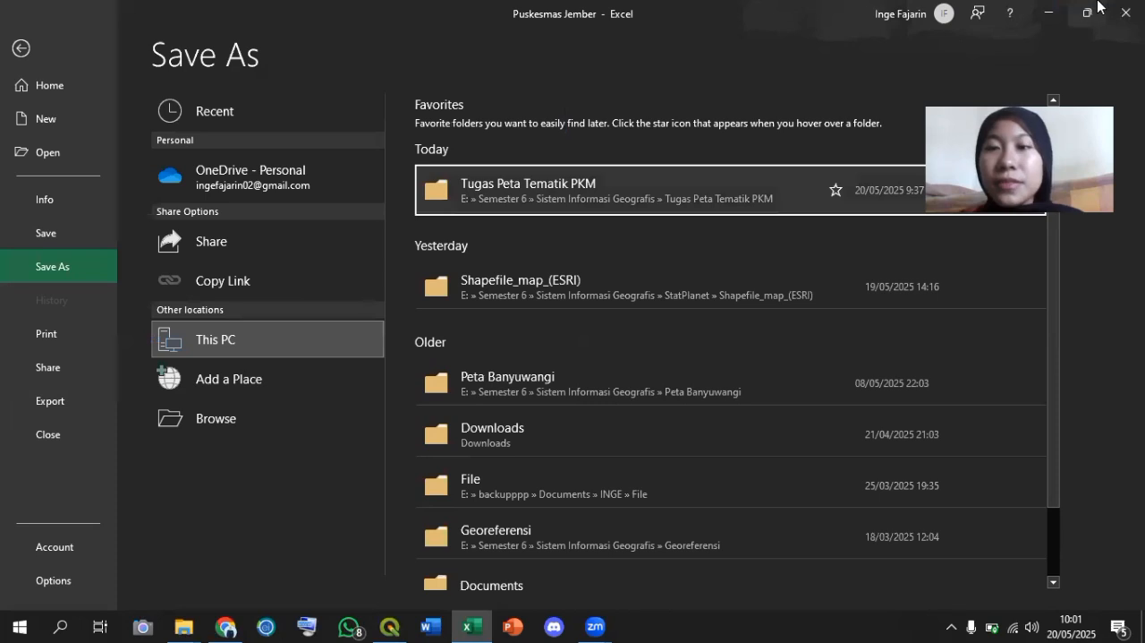
# Switch to QGIS and load Puskesmas Jember.csv from the Tugas Peta Tematik PKM folder as the source of a new delimited text layer.
pyautogui.click(1047, 10)
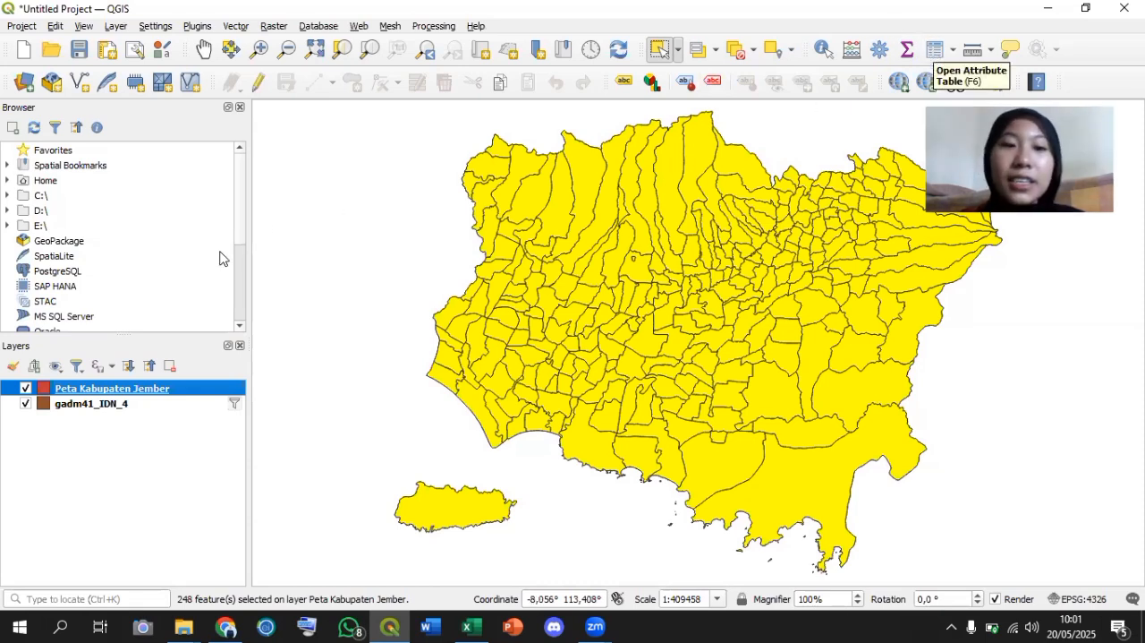
pyautogui.click(117, 26)
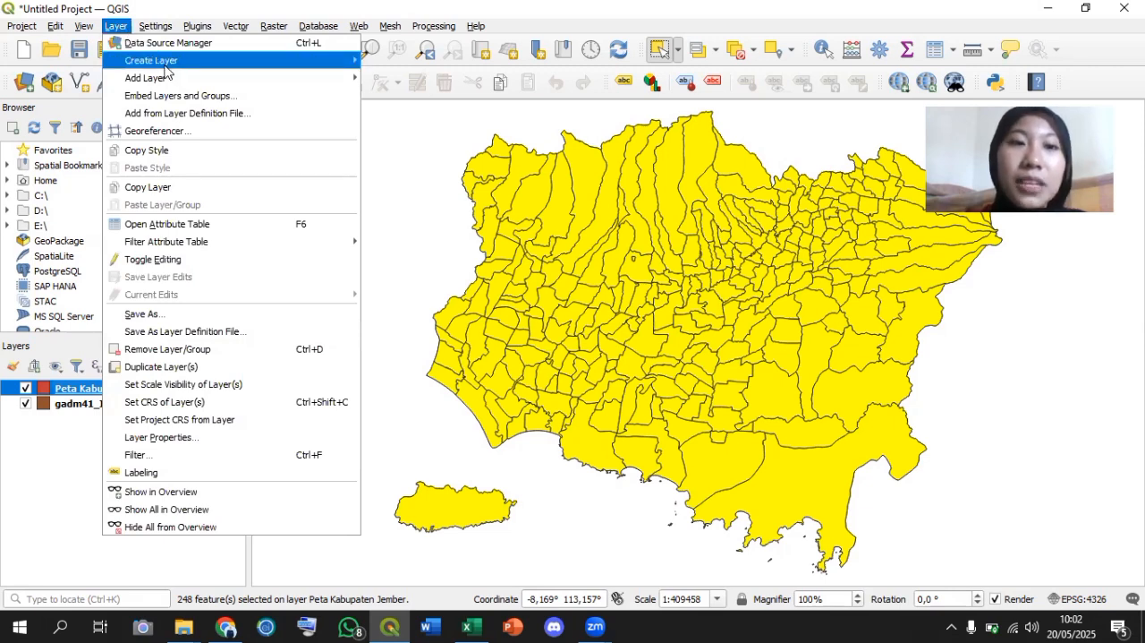
pyautogui.moveTo(171, 85)
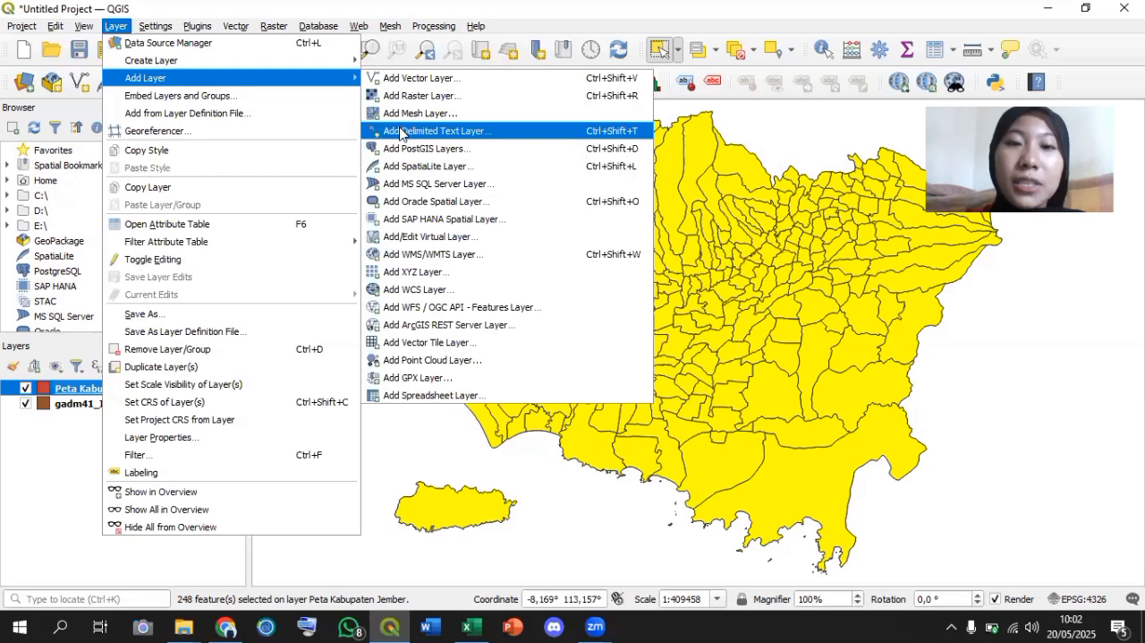
pyautogui.click(498, 132)
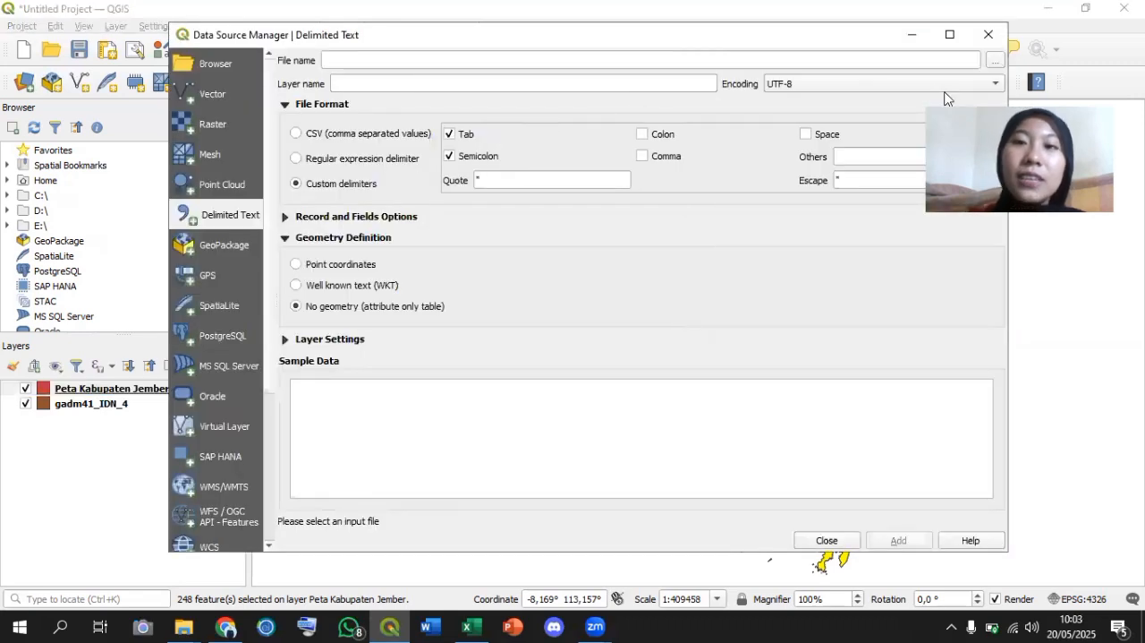
pyautogui.click(993, 61)
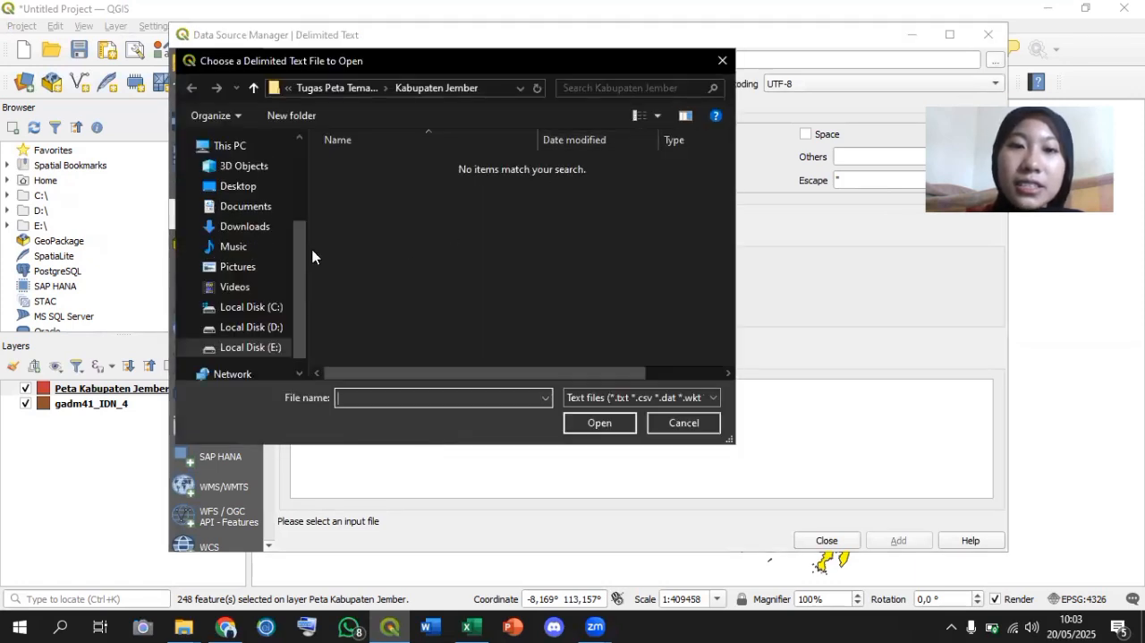
pyautogui.click(356, 93)
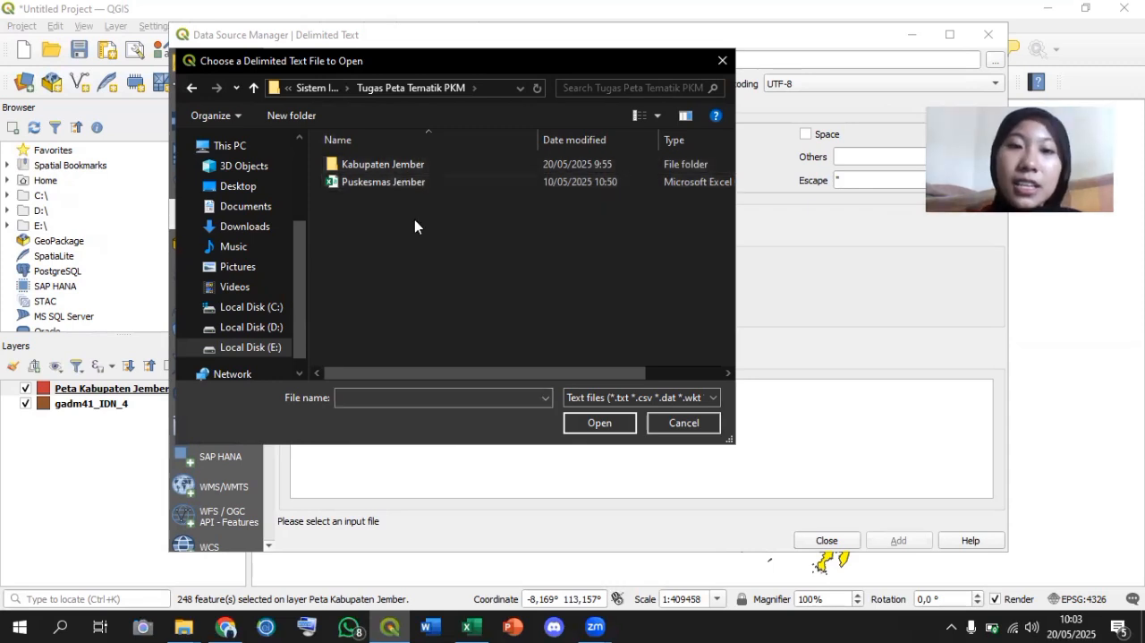
pyautogui.doubleClick(399, 182)
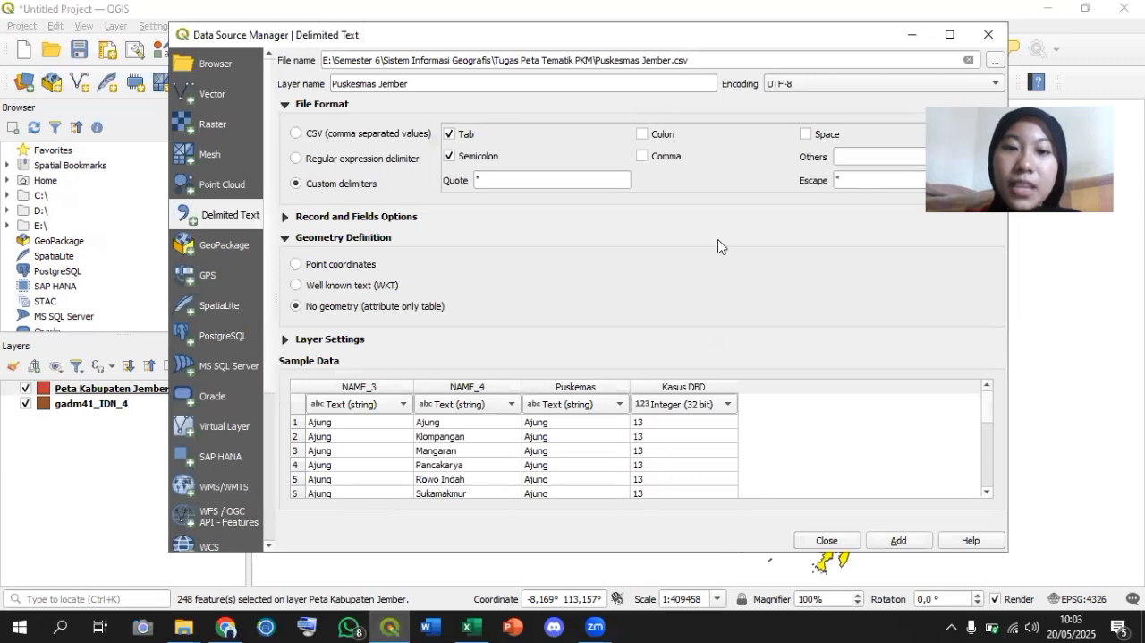
# Set the file format to custom delimiters with Tab and Semicolon, and add the Puskesmas Jember table to the project.
pyautogui.click(348, 134)
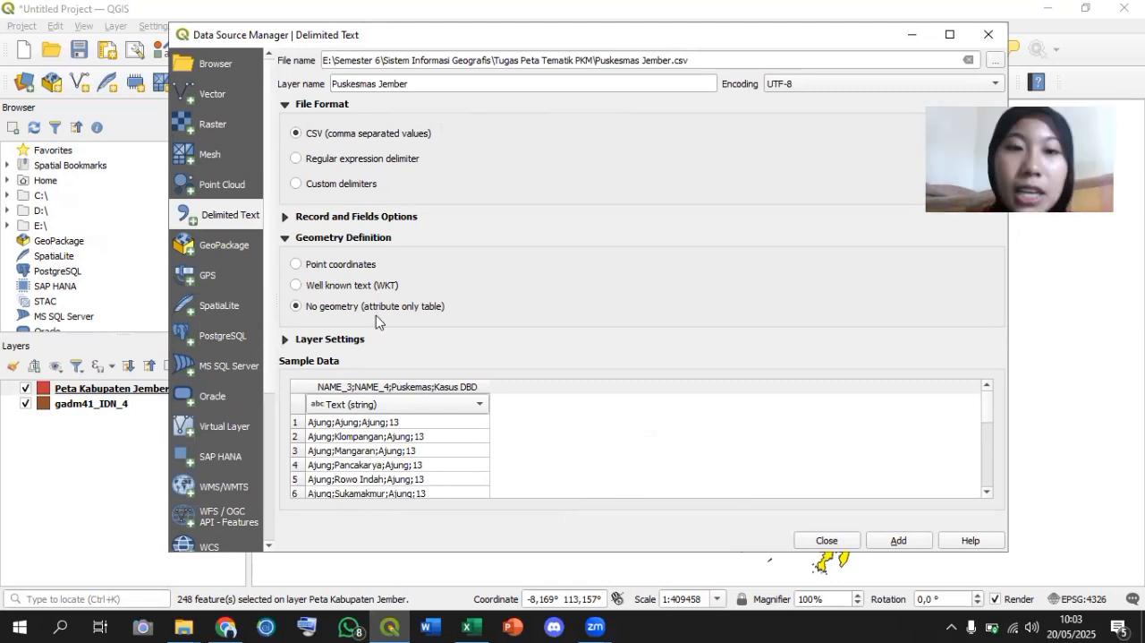
pyautogui.click(298, 186)
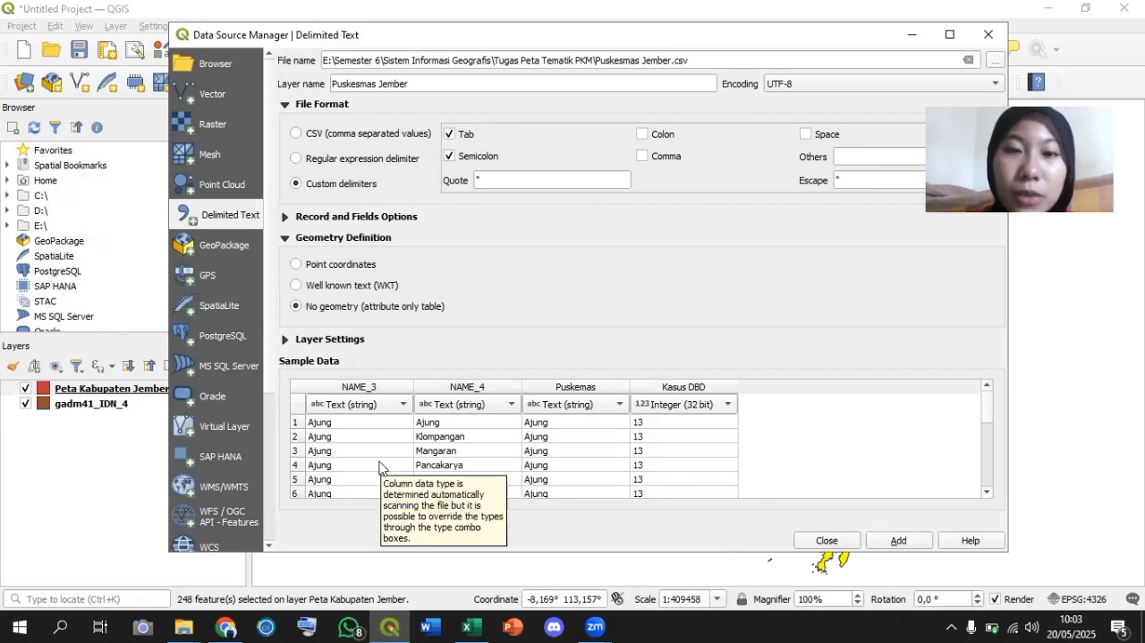
pyautogui.click(450, 157)
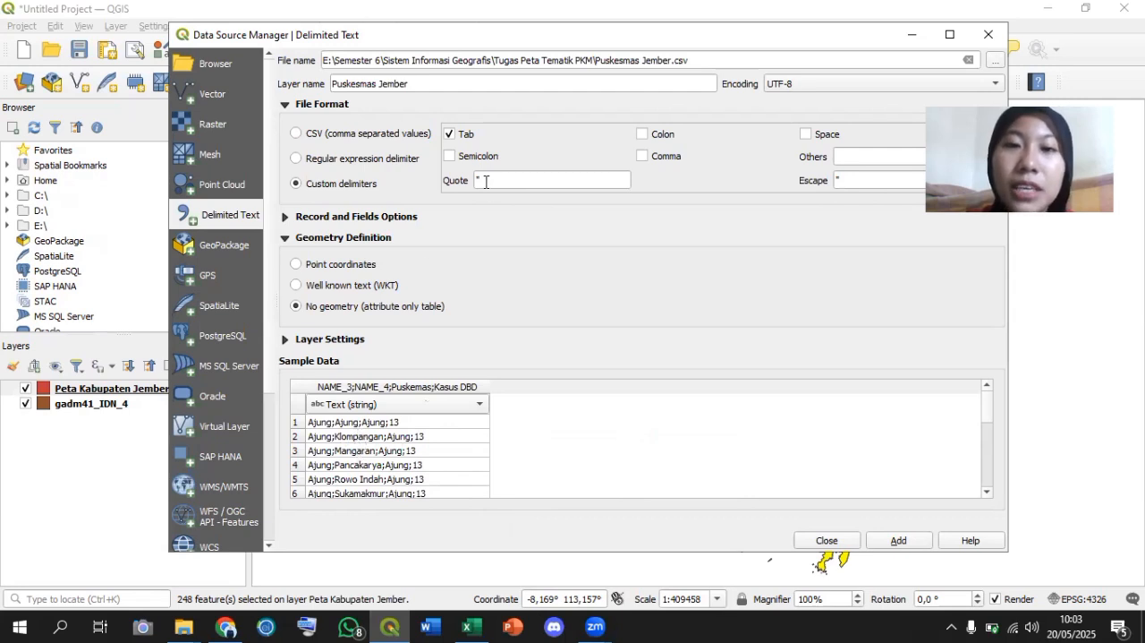
pyautogui.click(450, 157)
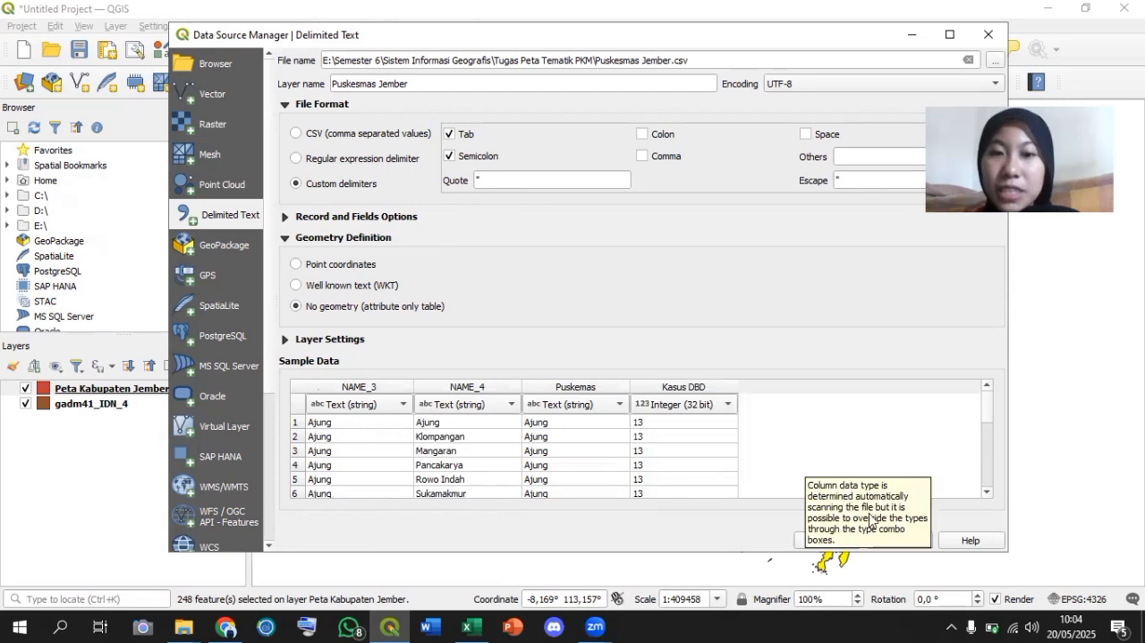
pyautogui.click(896, 546)
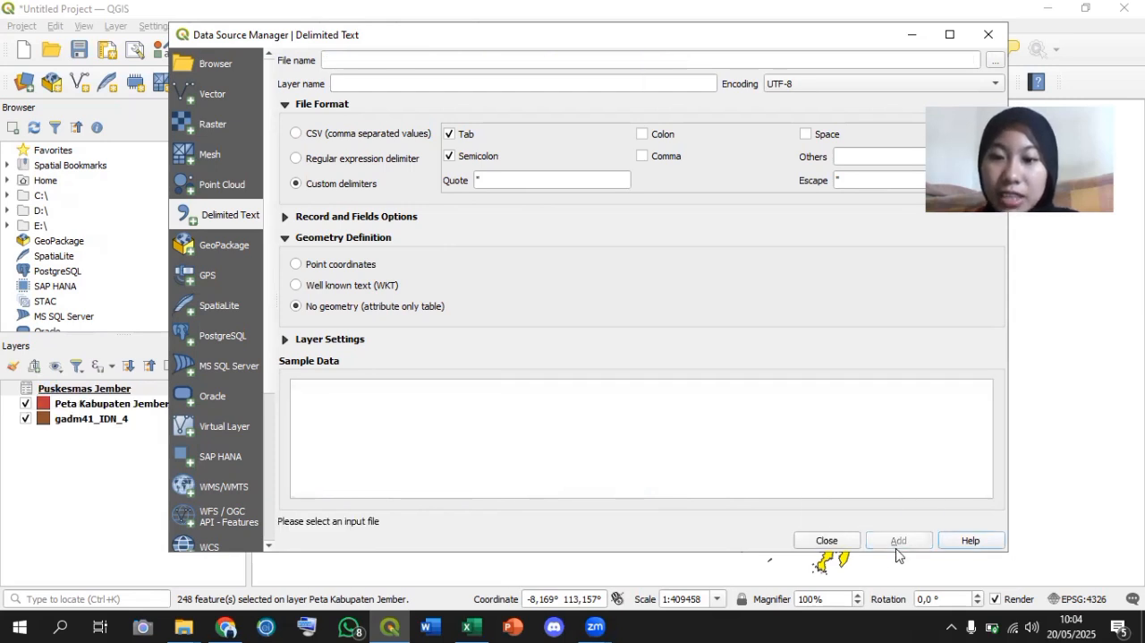
pyautogui.click(846, 543)
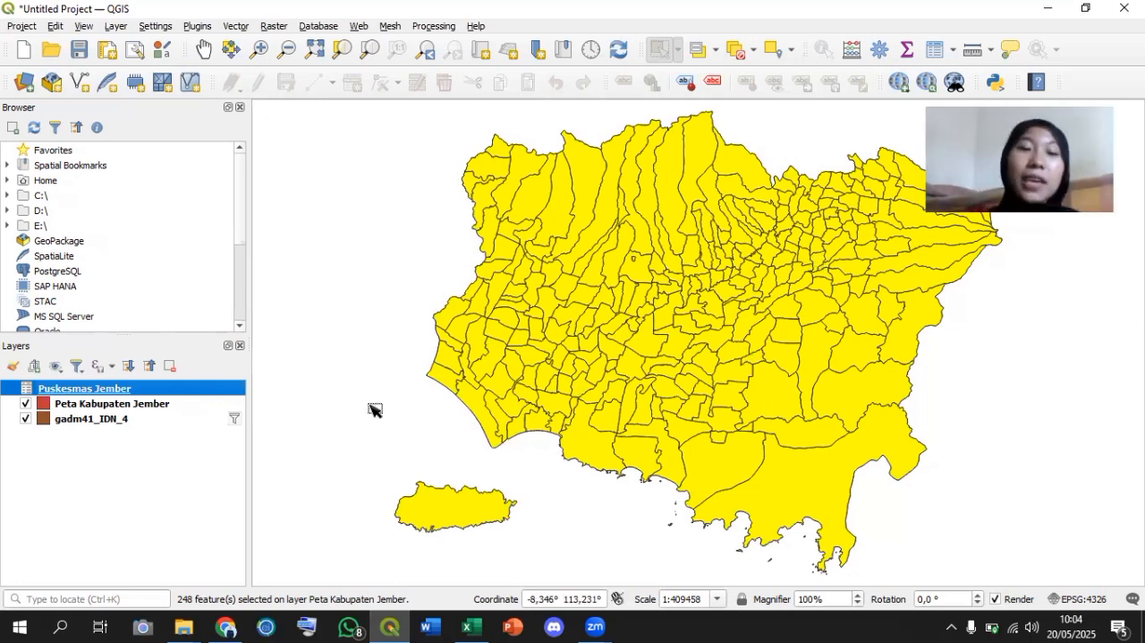
# Start a new vector join on the Peta Kabupaten Jember layer with Puskesmas Jember as the join layer.
pyautogui.click(167, 410)
pyautogui.rightClick(166, 410)
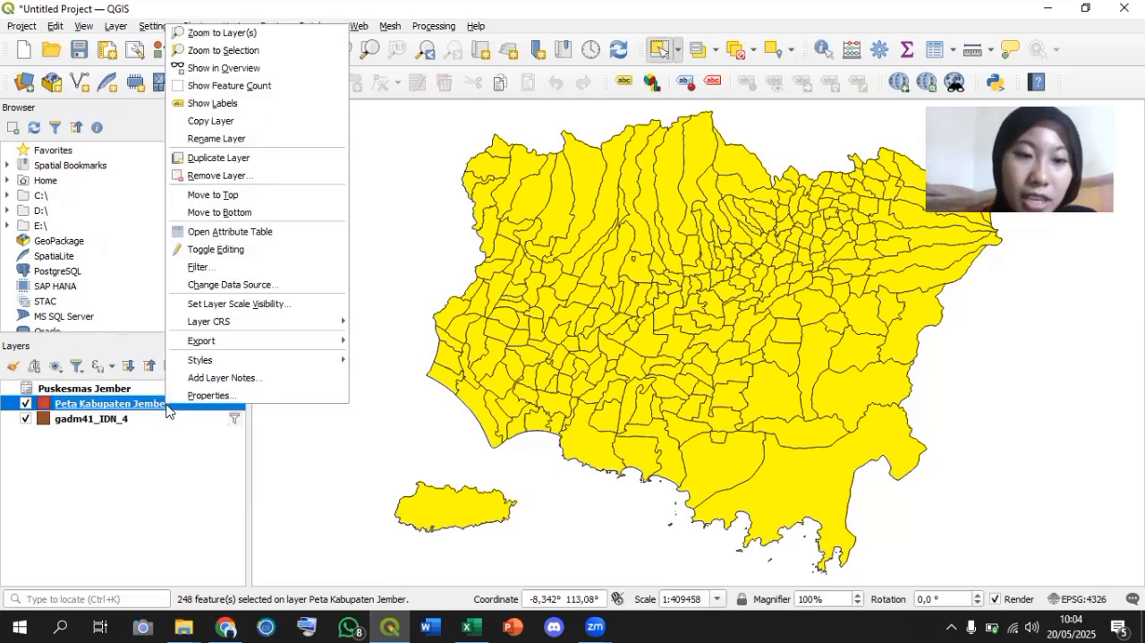
pyautogui.click(185, 397)
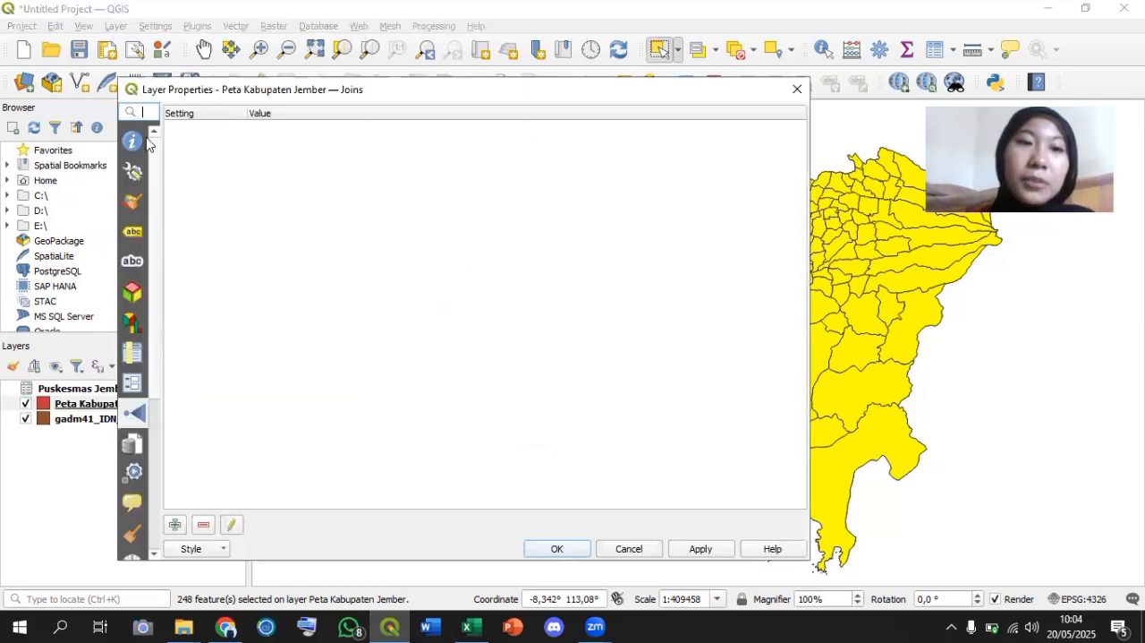
pyautogui.click(134, 202)
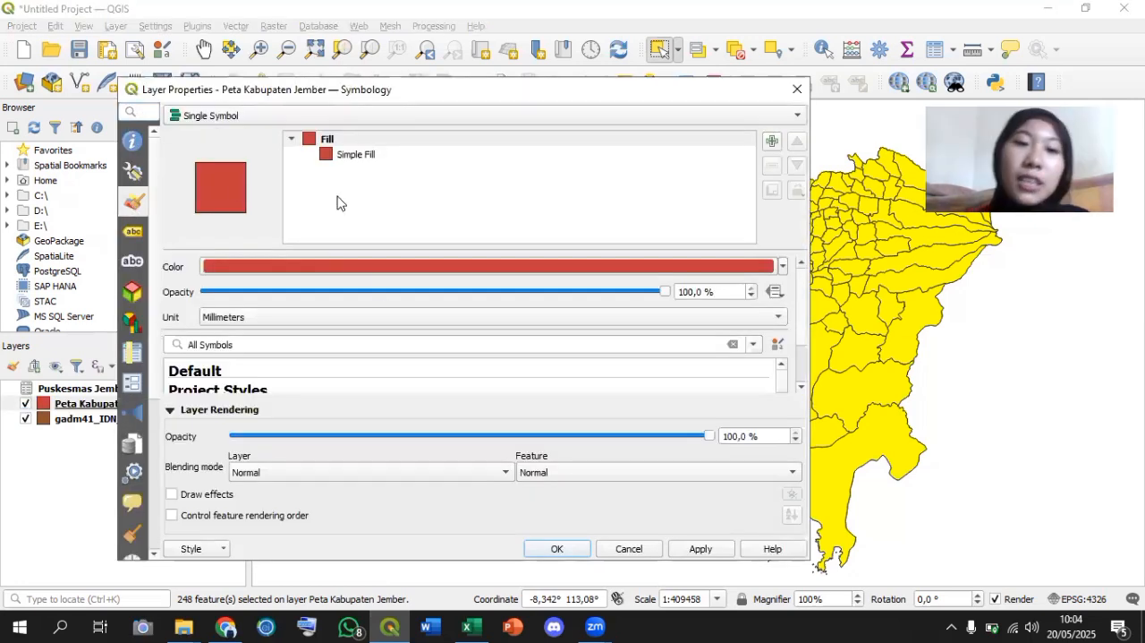
pyautogui.click(132, 413)
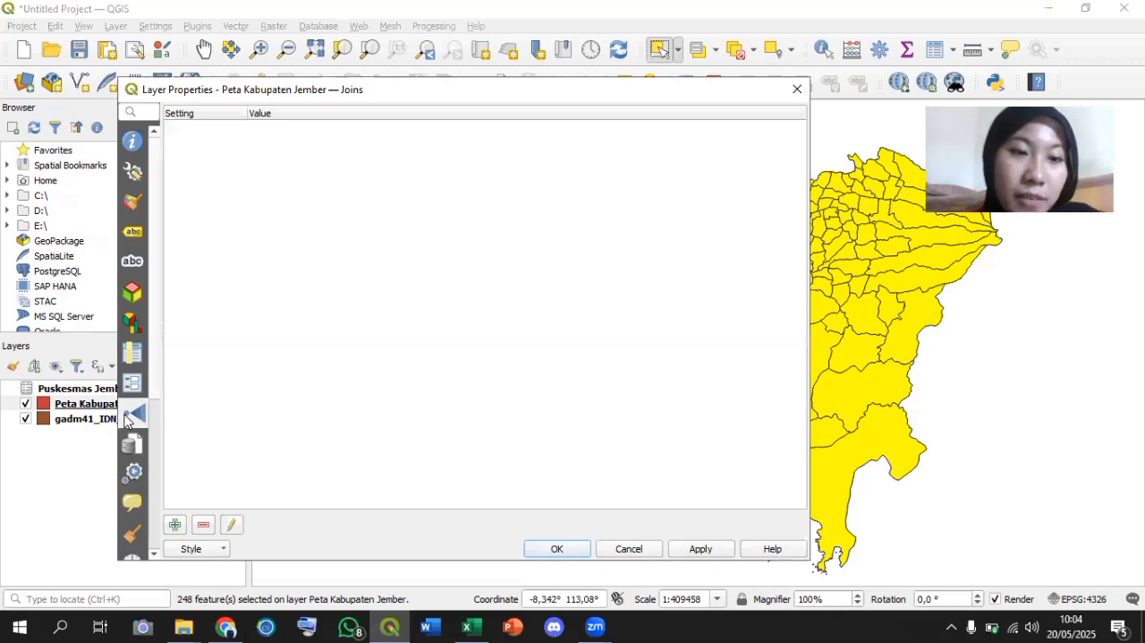
pyautogui.click(176, 525)
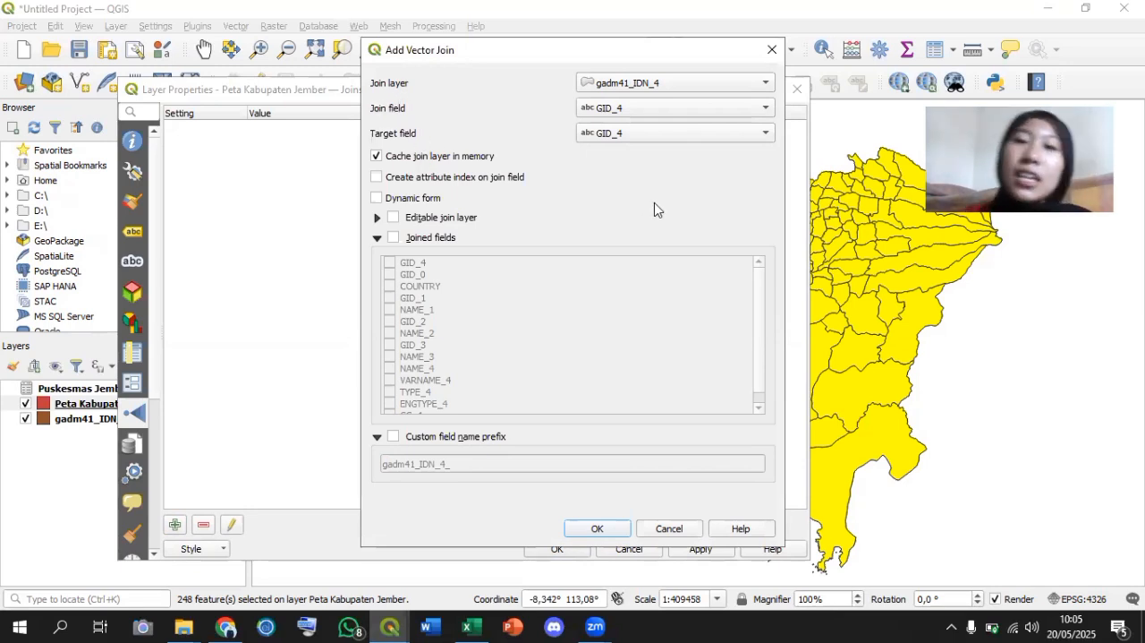
pyautogui.click(745, 83)
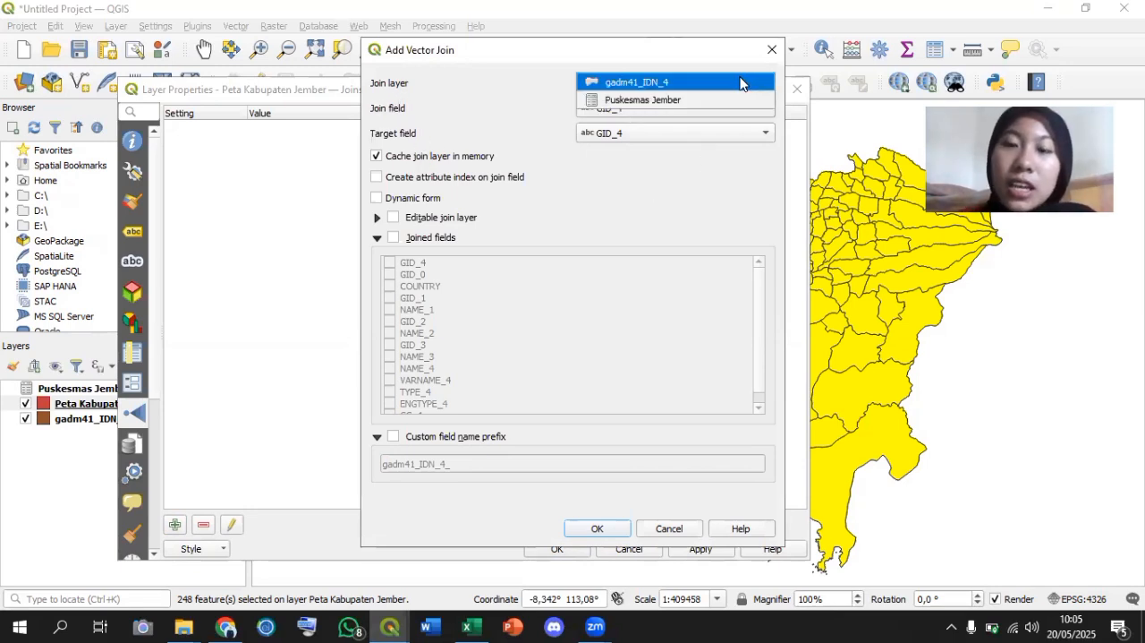
pyautogui.click(675, 100)
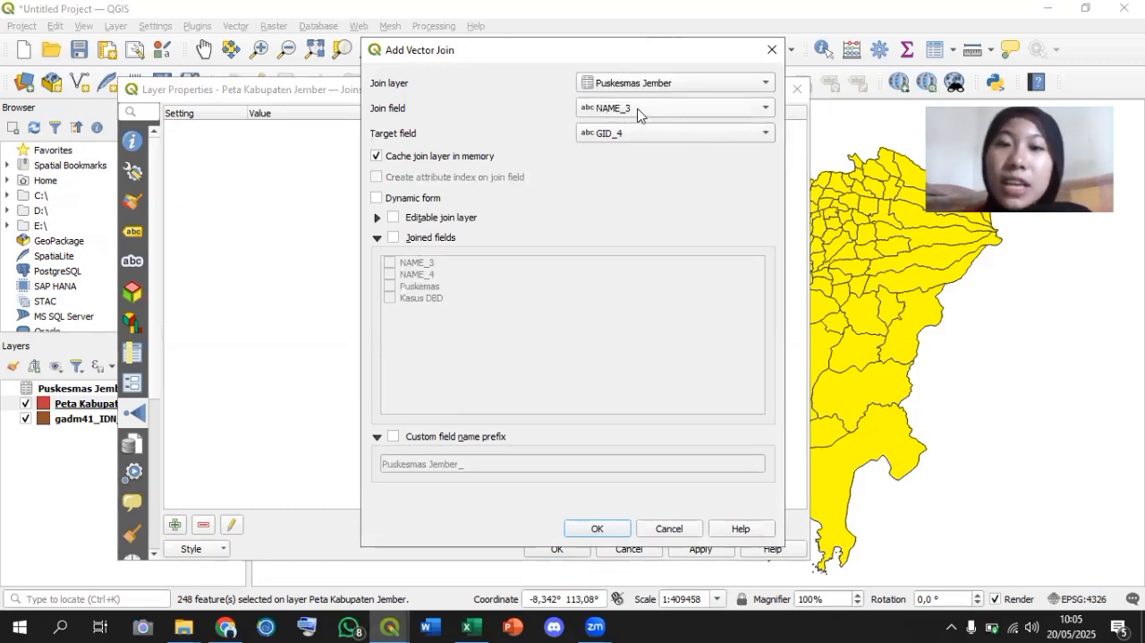
# Set NAME_4 as both the join field and the target field, and apply the join to the layer.
pyautogui.click(638, 110)
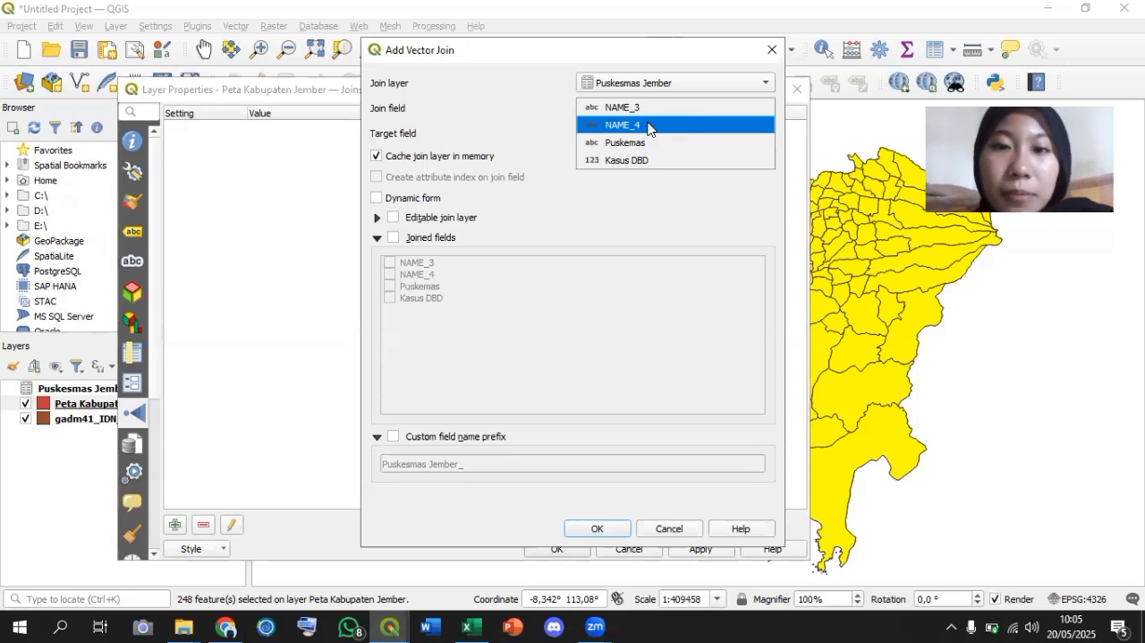
pyautogui.click(648, 125)
pyautogui.click(654, 134)
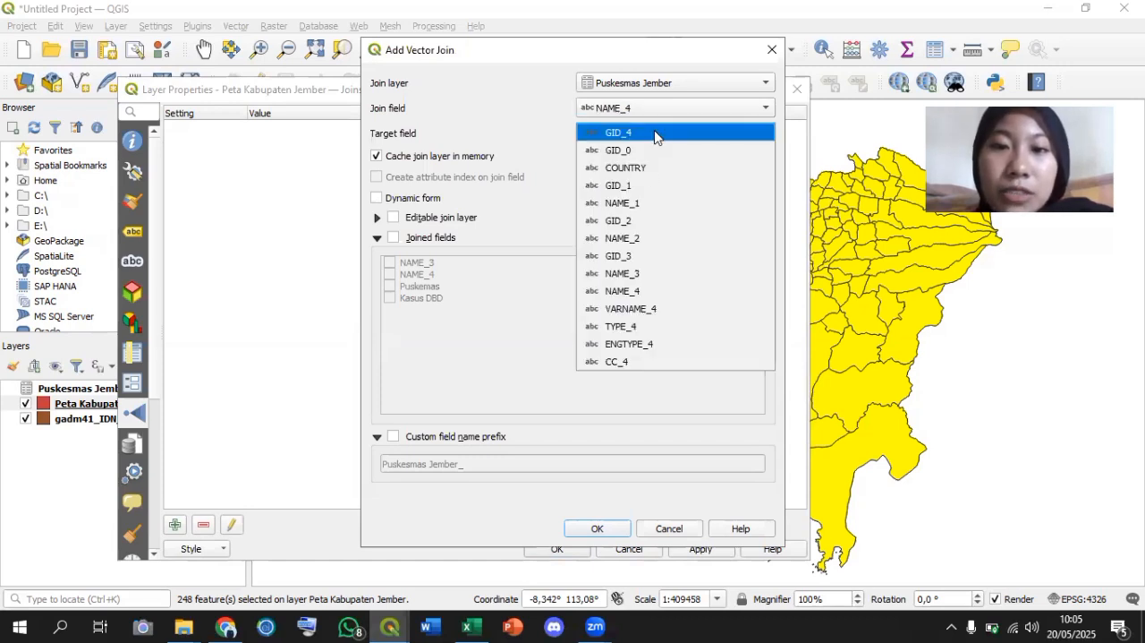
pyautogui.click(630, 293)
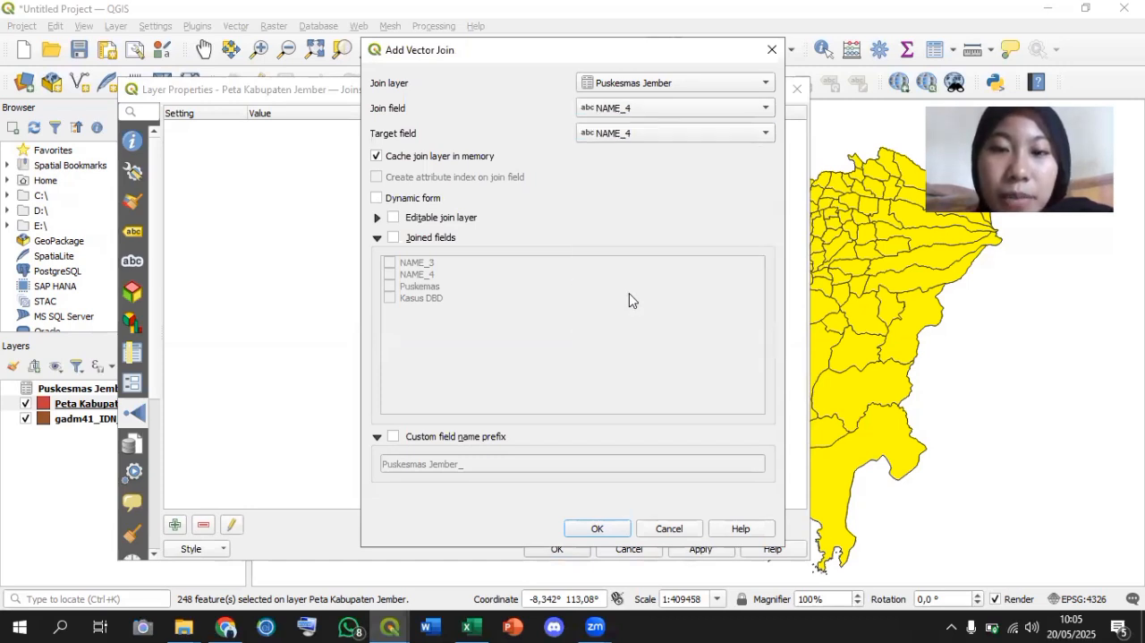
pyautogui.click(611, 530)
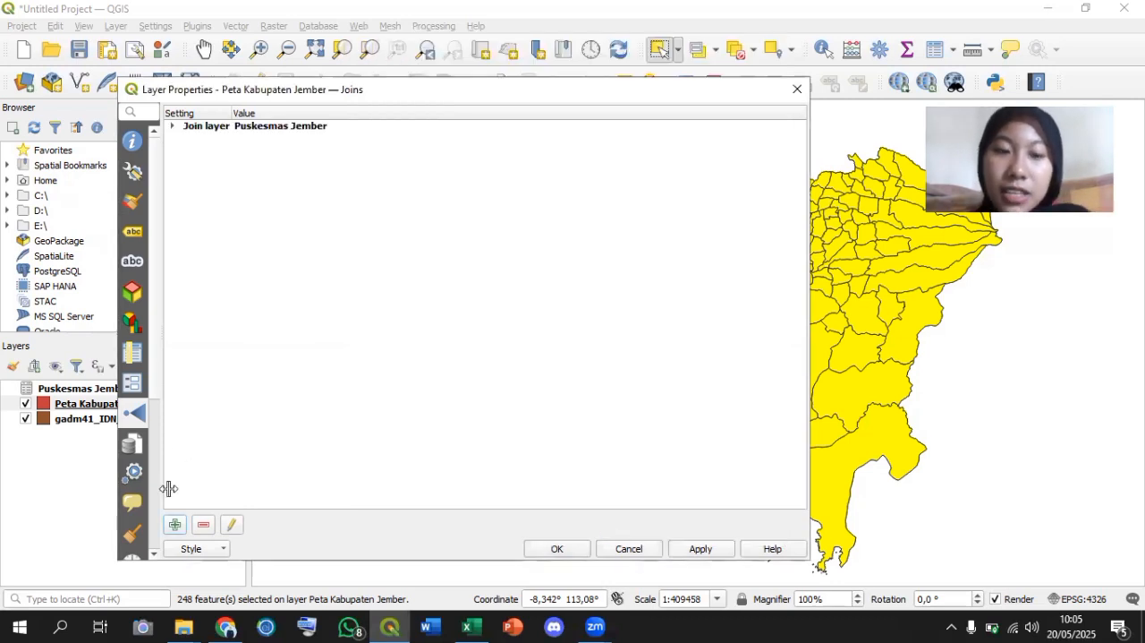
pyautogui.click(270, 127)
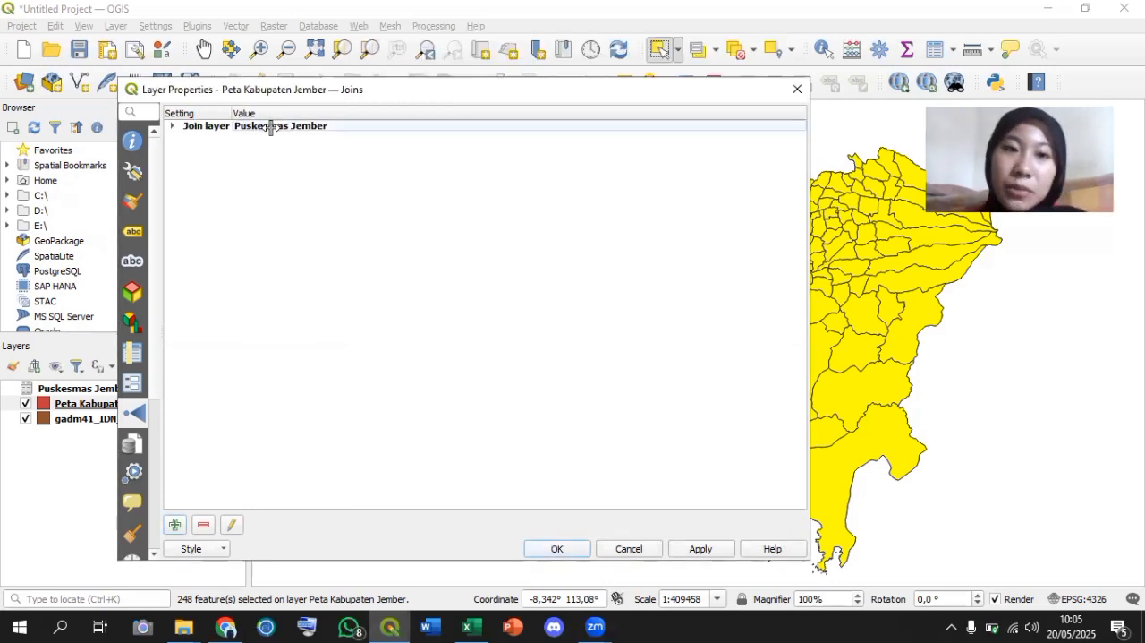
pyautogui.click(699, 548)
pyautogui.click(562, 549)
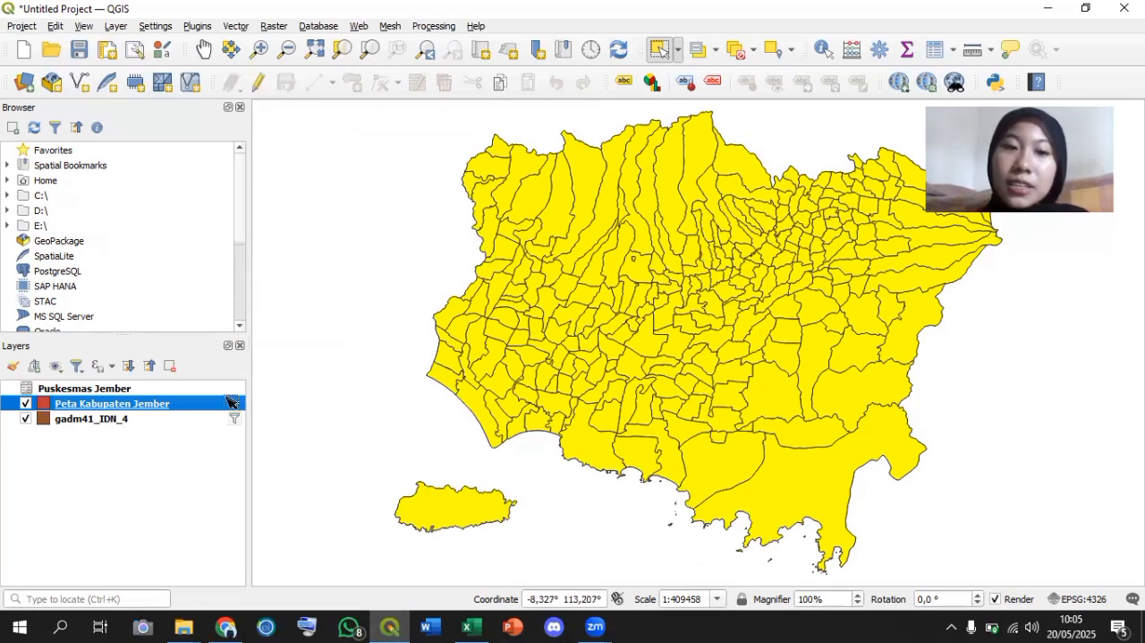
# Check the joined Puskesmas and Kasus DBD columns in the Peta Kabupaten Jember attribute table, and return to the map.
pyautogui.rightClick(196, 403)
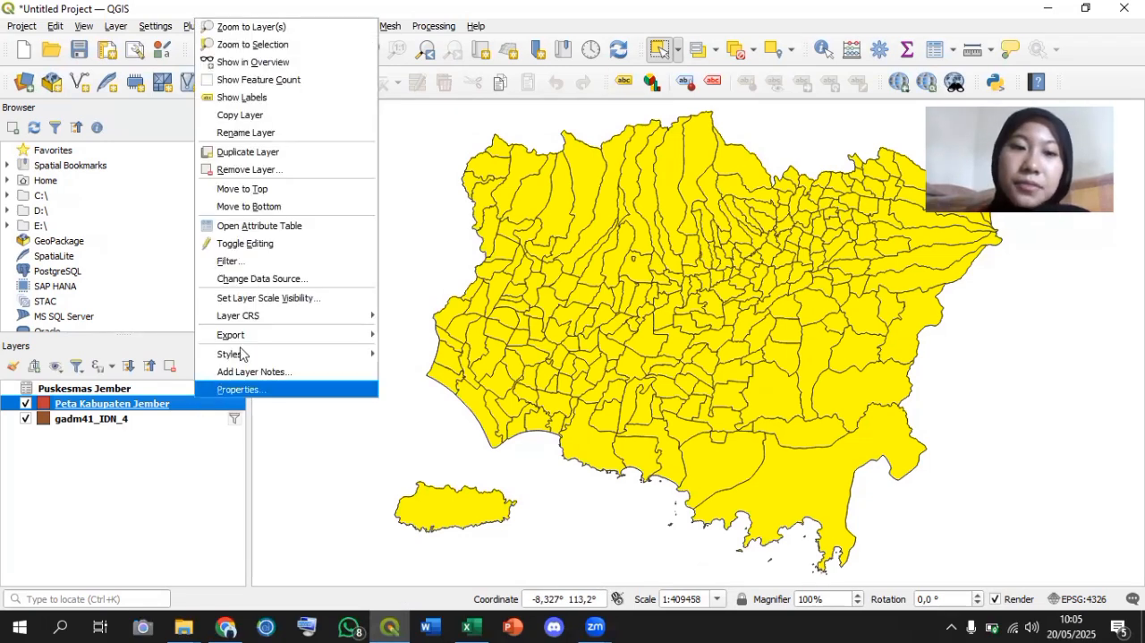
pyautogui.click(270, 225)
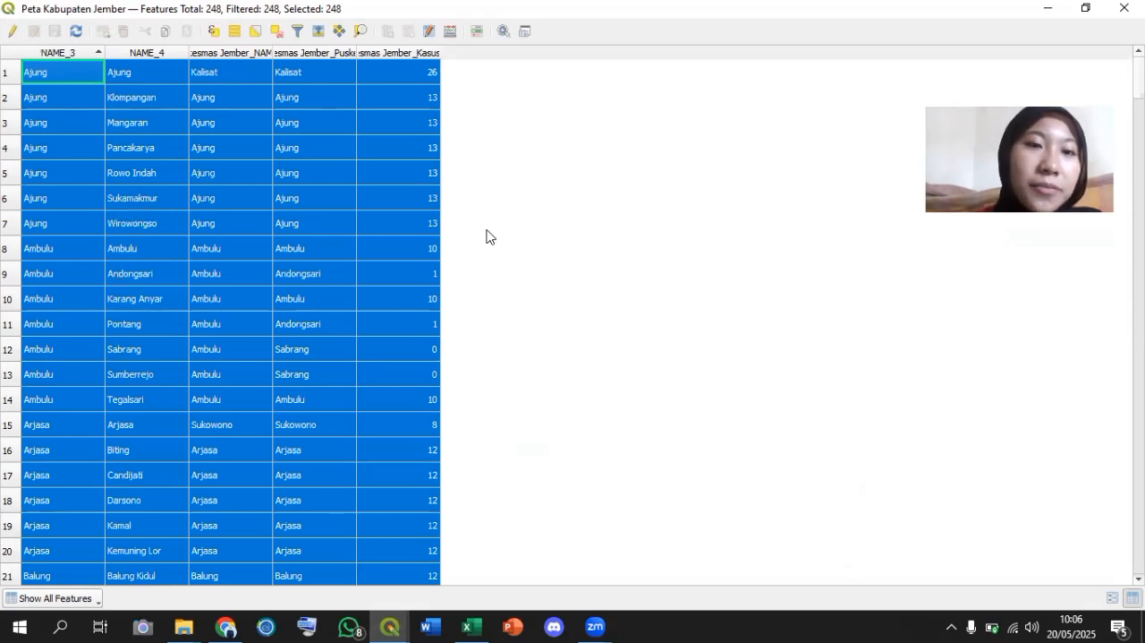
pyautogui.hotkey('alt', 'Tab')
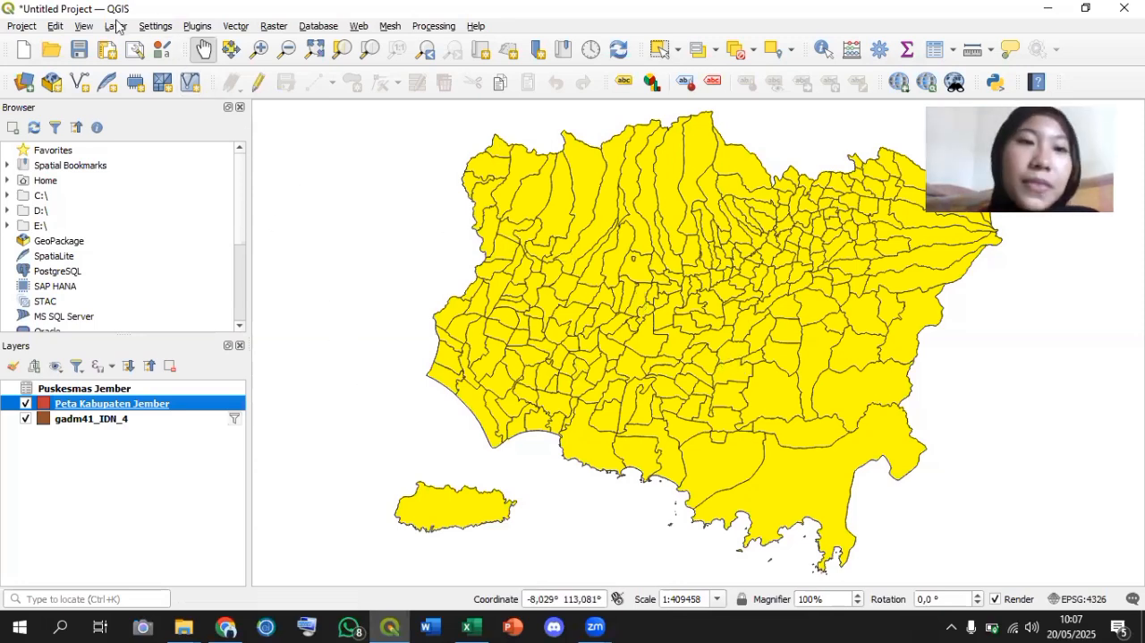
pyautogui.click(313, 210)
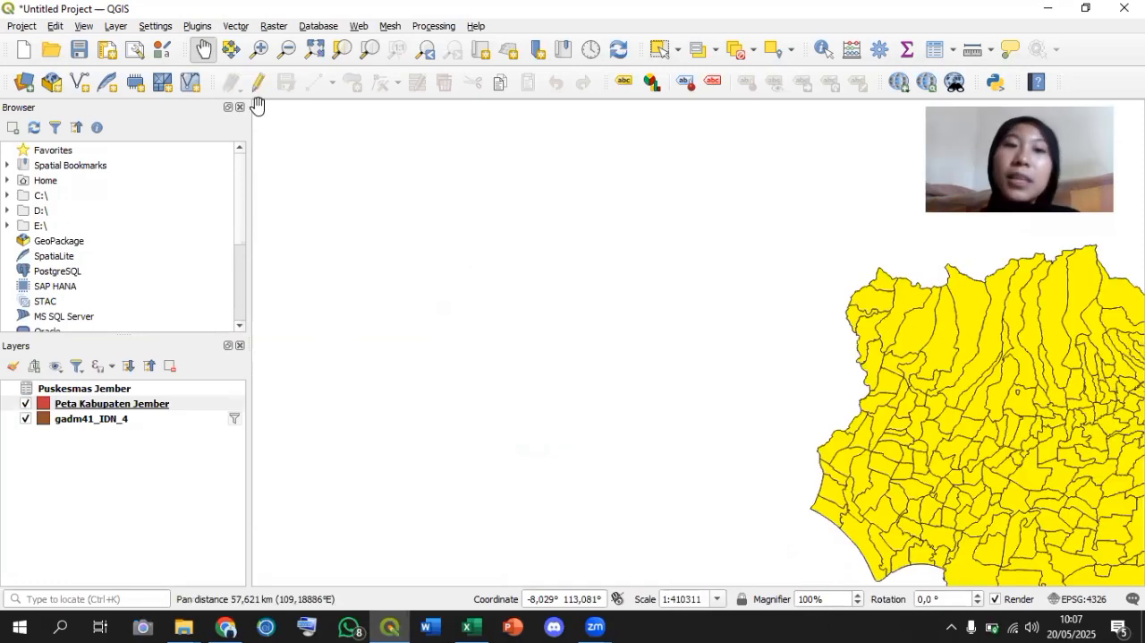
pyautogui.moveTo(611, 340); pyautogui.dragTo(231, 209)
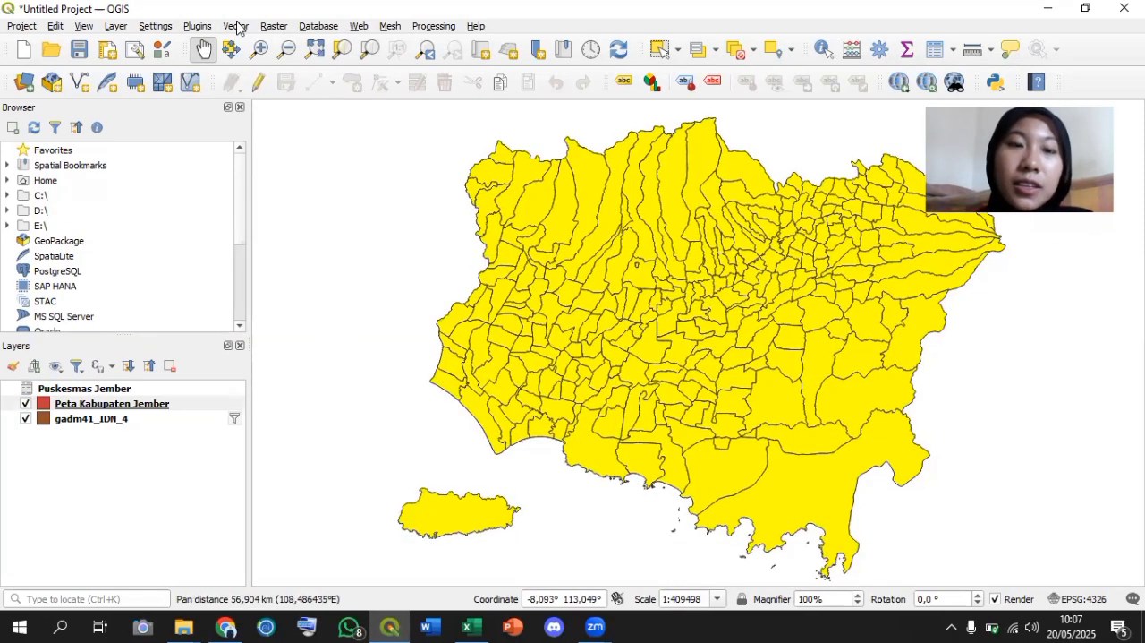
# Set up a Dissolve of the Peta Kabupaten Jember layer using Puskesmas Jember_Puskemas as the dissolve field.
pyautogui.click(236, 26)
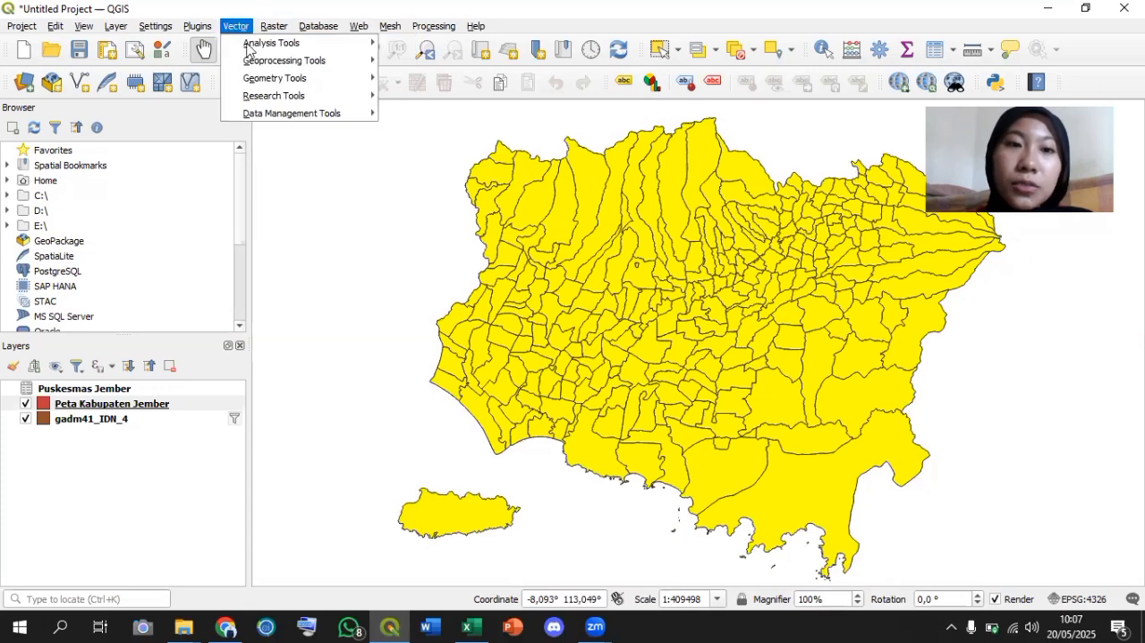
pyautogui.moveTo(258, 62)
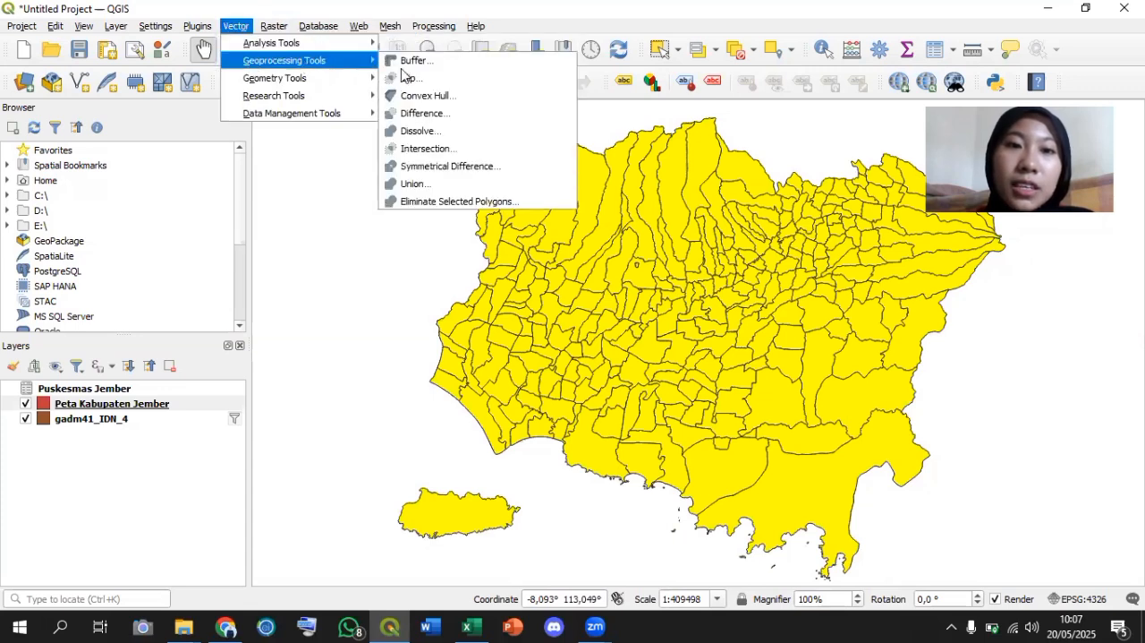
pyautogui.click(427, 132)
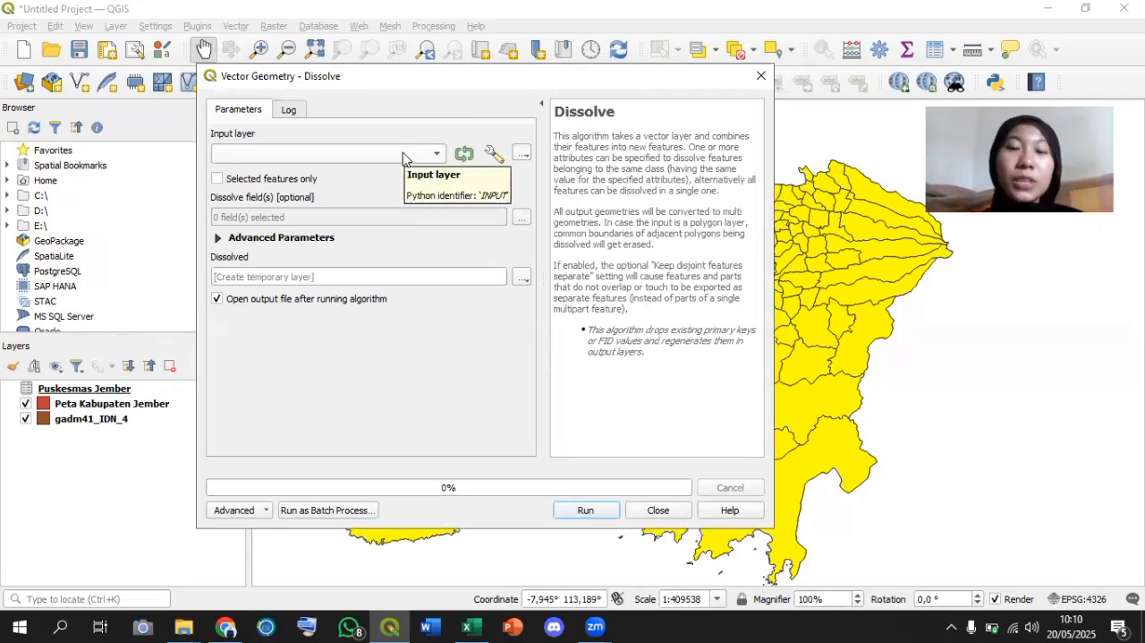
pyautogui.click(403, 152)
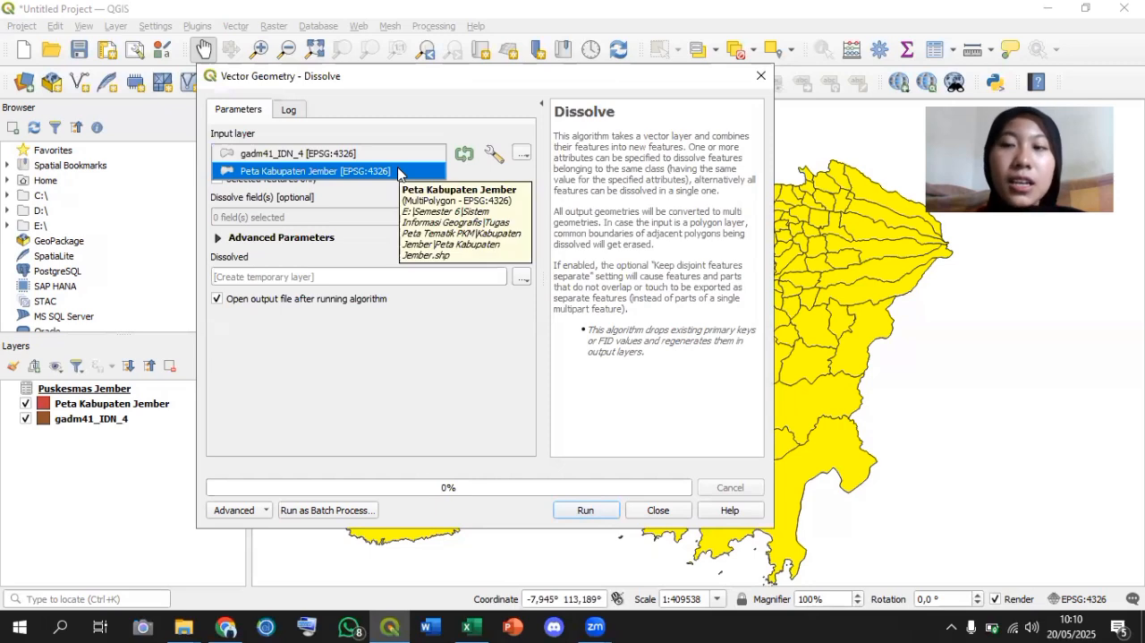
pyautogui.click(400, 171)
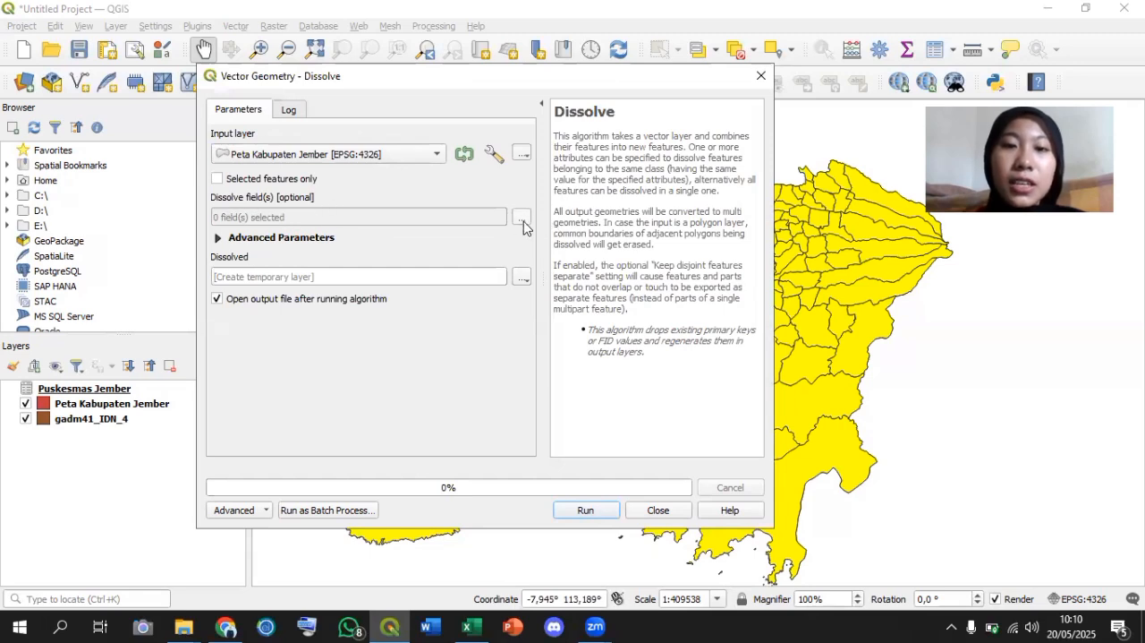
pyautogui.click(522, 220)
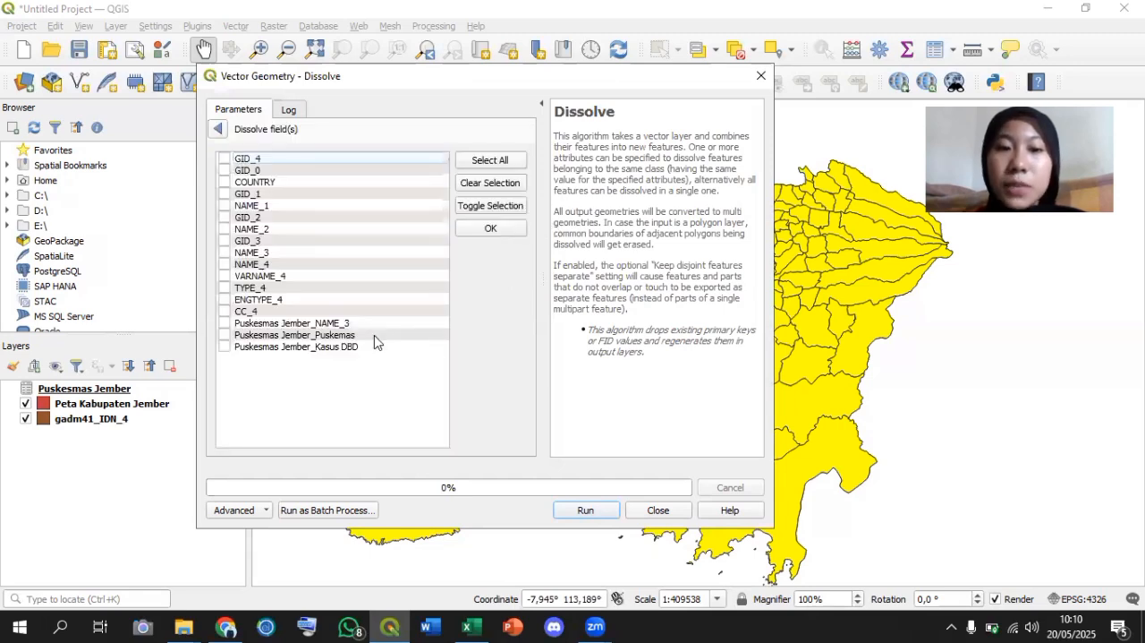
pyautogui.click(375, 336)
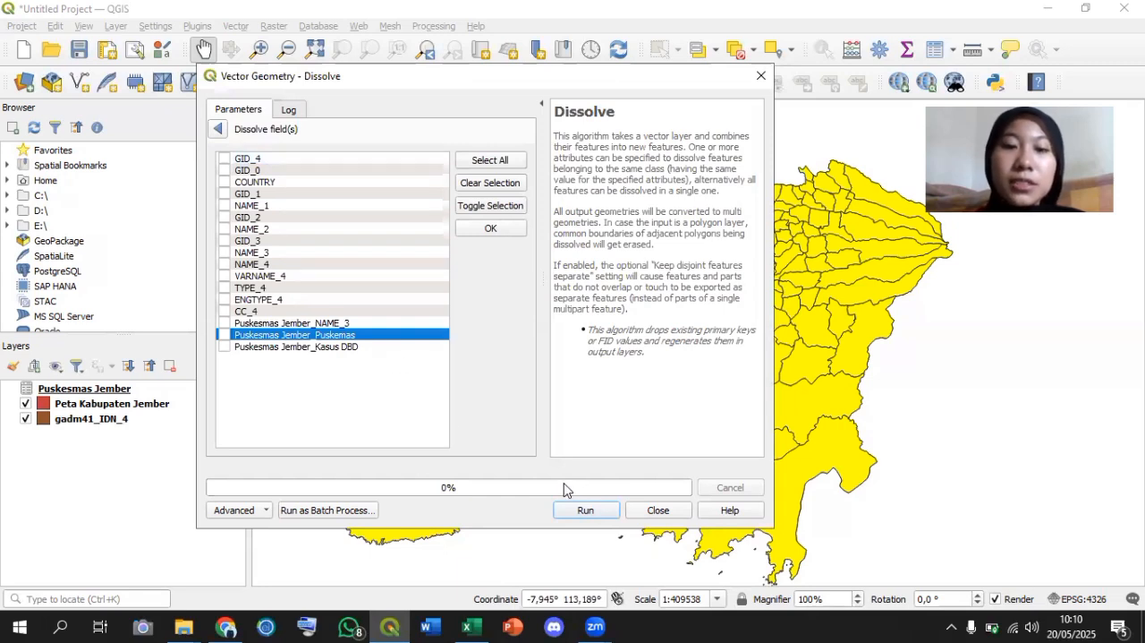
pyautogui.click(506, 231)
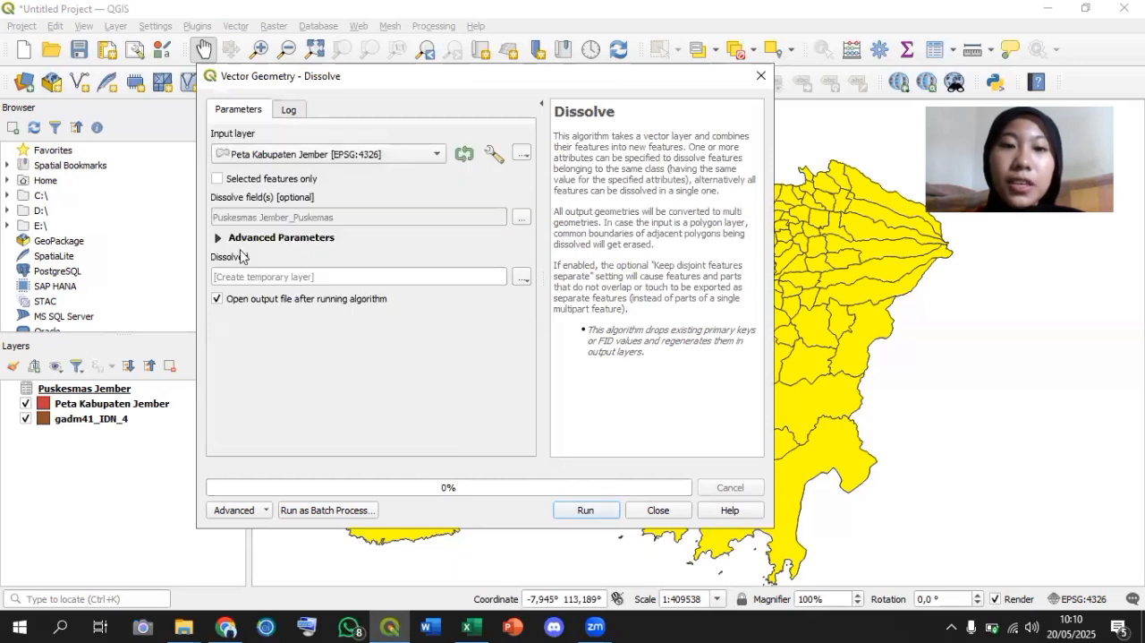
# Set the dissolved output to the shapefile Peta Wilayah Kerja PKM in the Kabupaten Jember folder, and run the Dissolve.
pyautogui.click(521, 279)
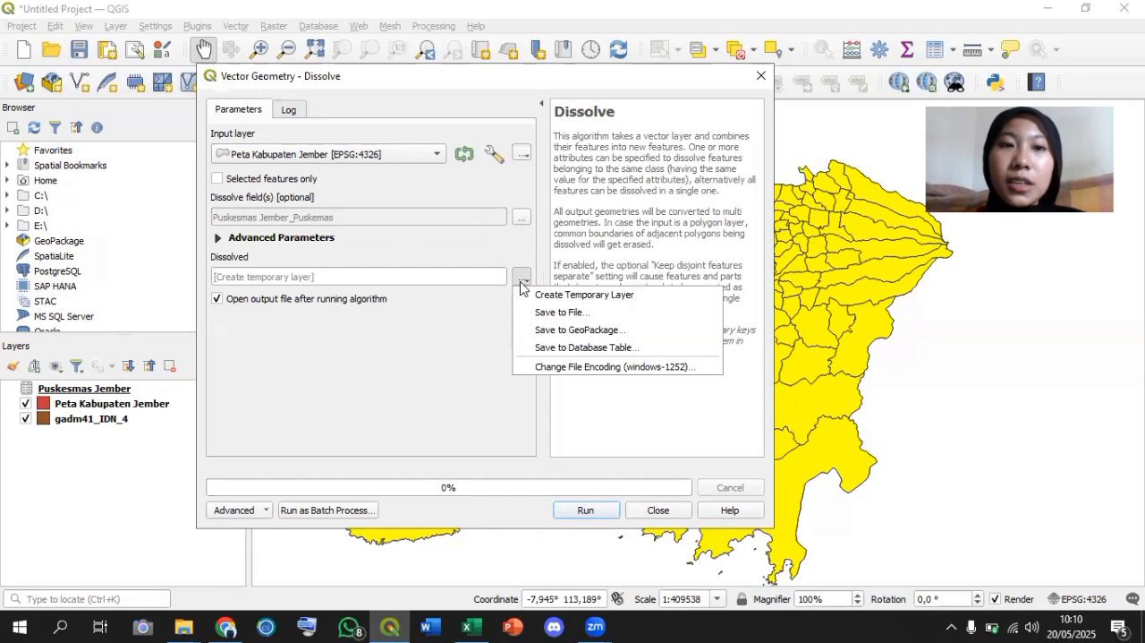
pyautogui.click(555, 313)
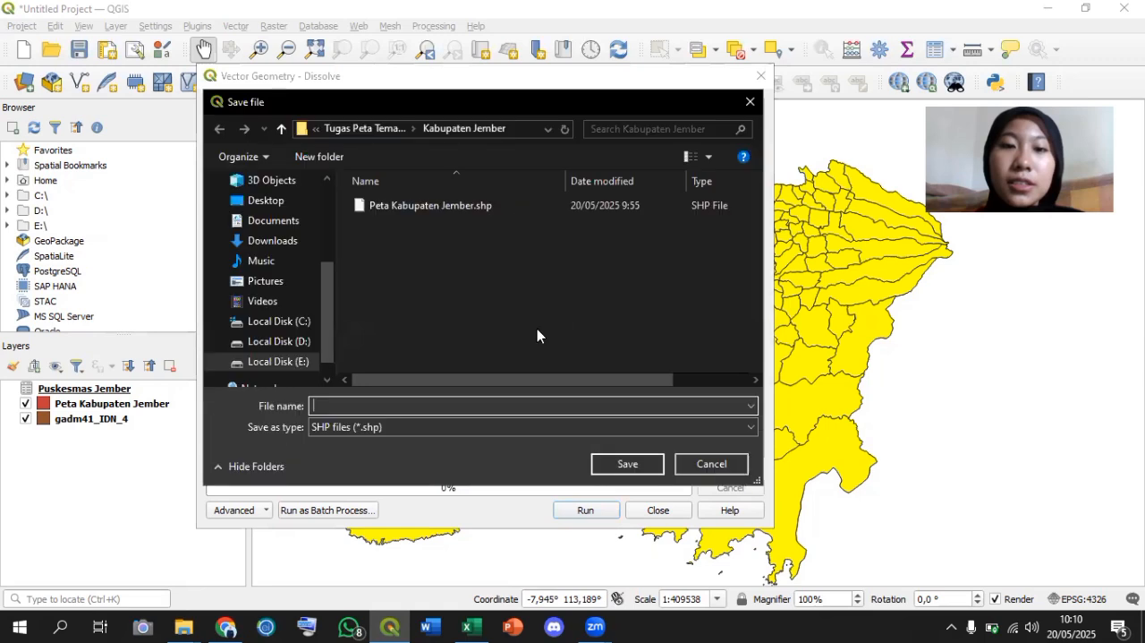
pyautogui.write('P')
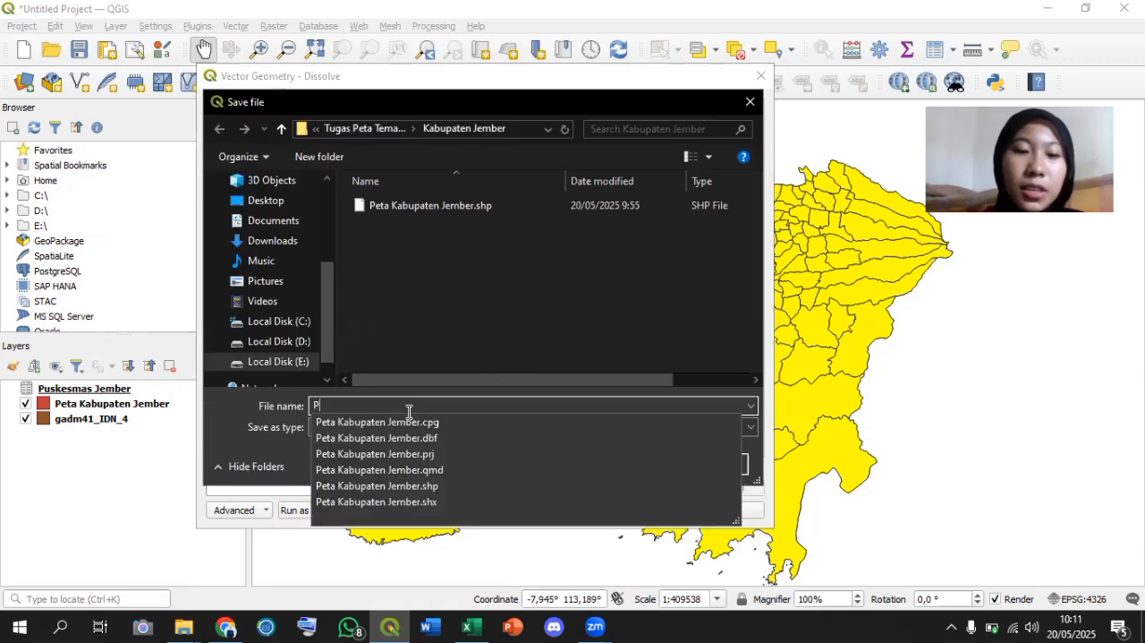
pyautogui.write('eta Wilya')
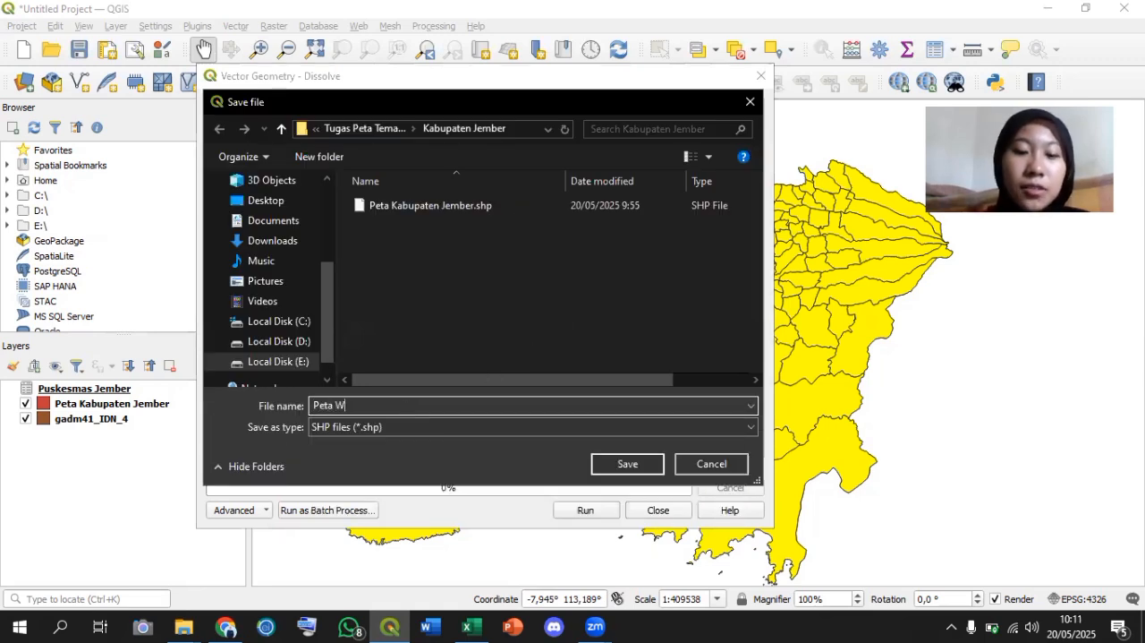
pyautogui.press('BackSpace')
pyautogui.press('BackSpace')
pyautogui.write('ayah Ker')
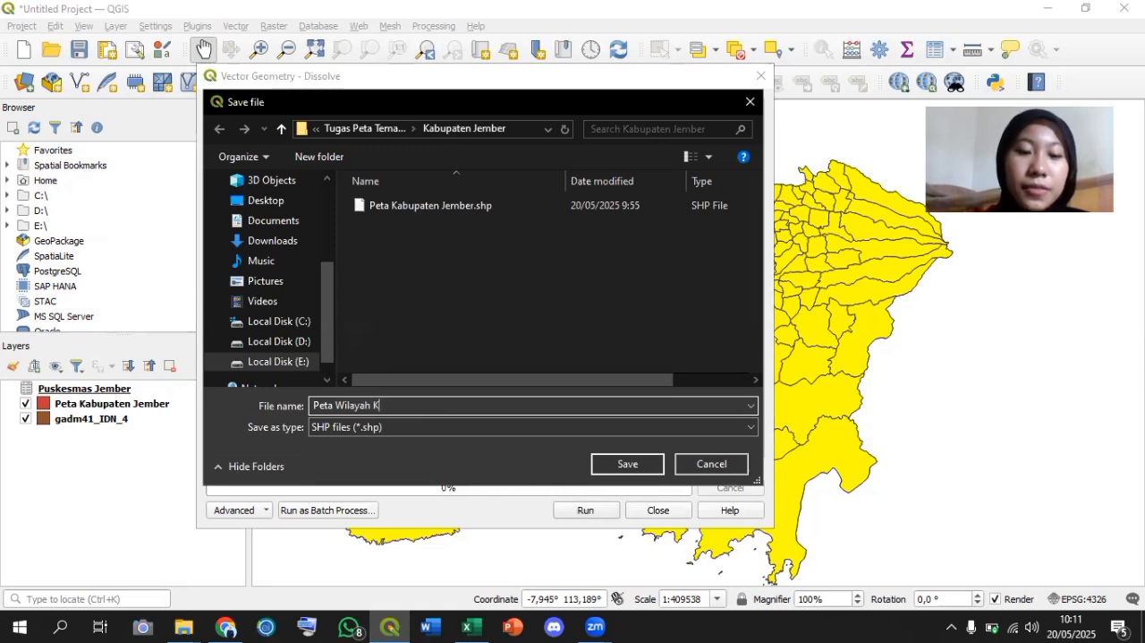
pyautogui.write('js')
pyautogui.press('BackSpace')
pyautogui.write('a PKM')
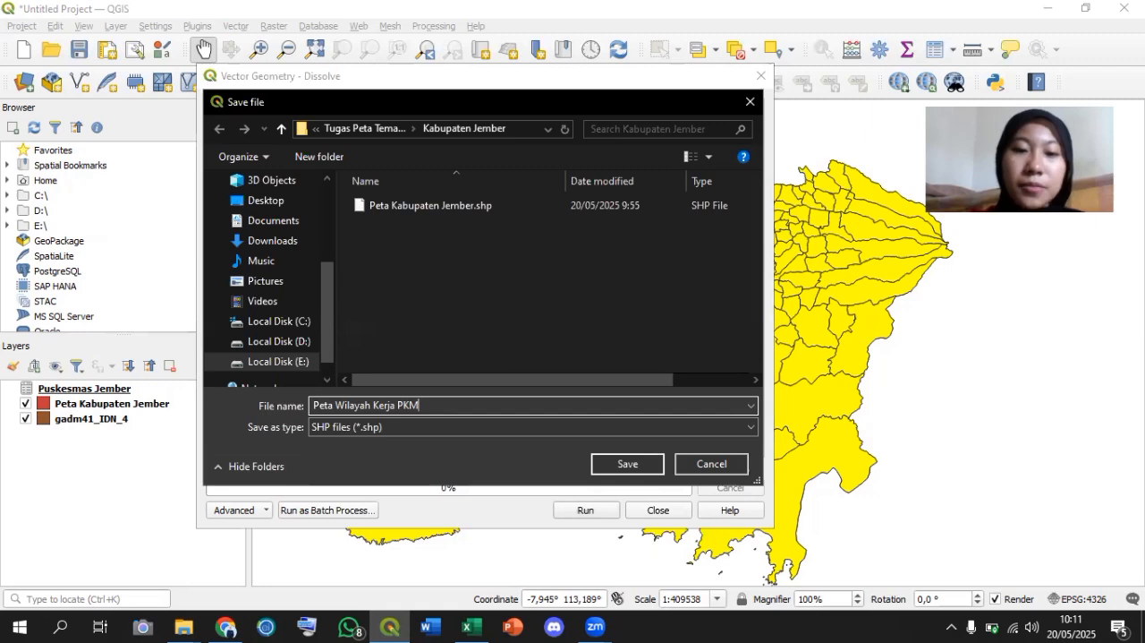
pyautogui.click(650, 462)
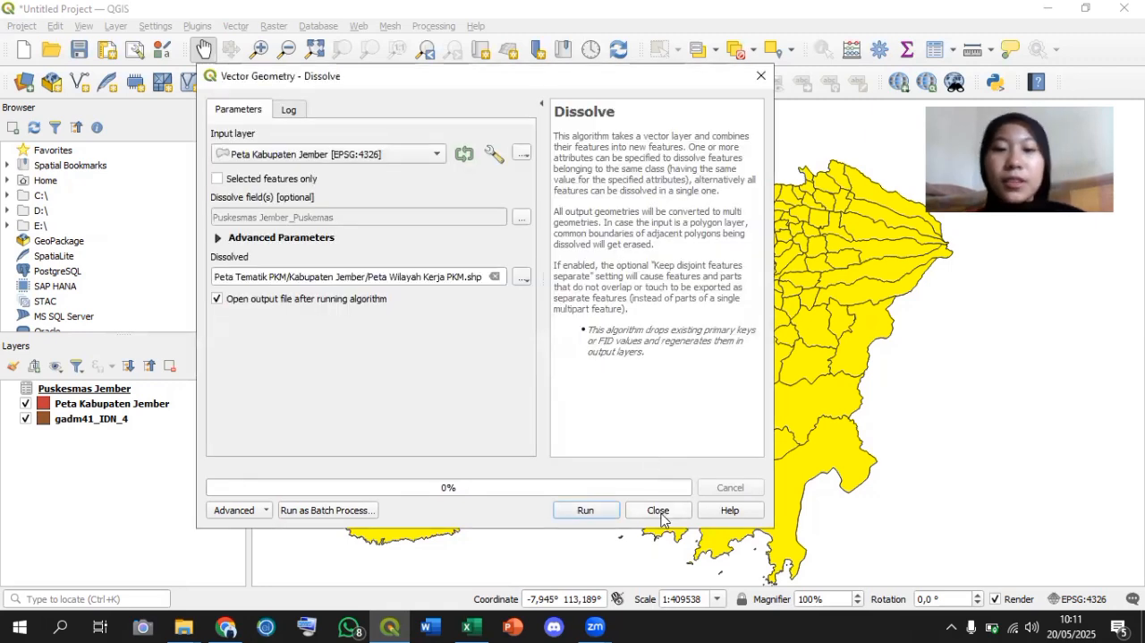
pyautogui.click(602, 517)
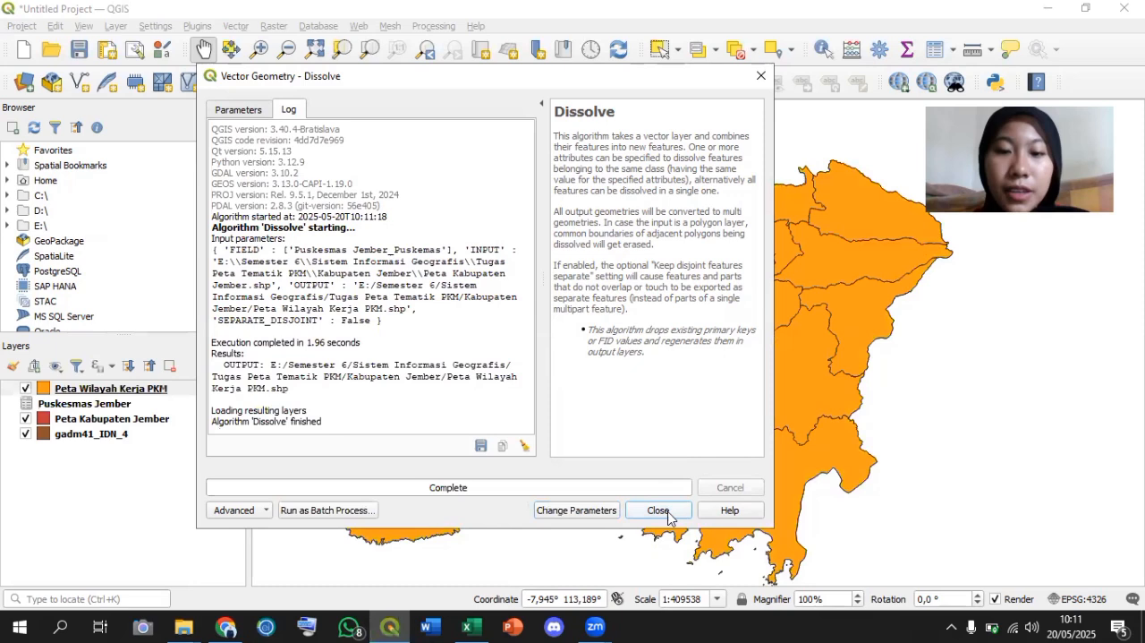
pyautogui.click(664, 512)
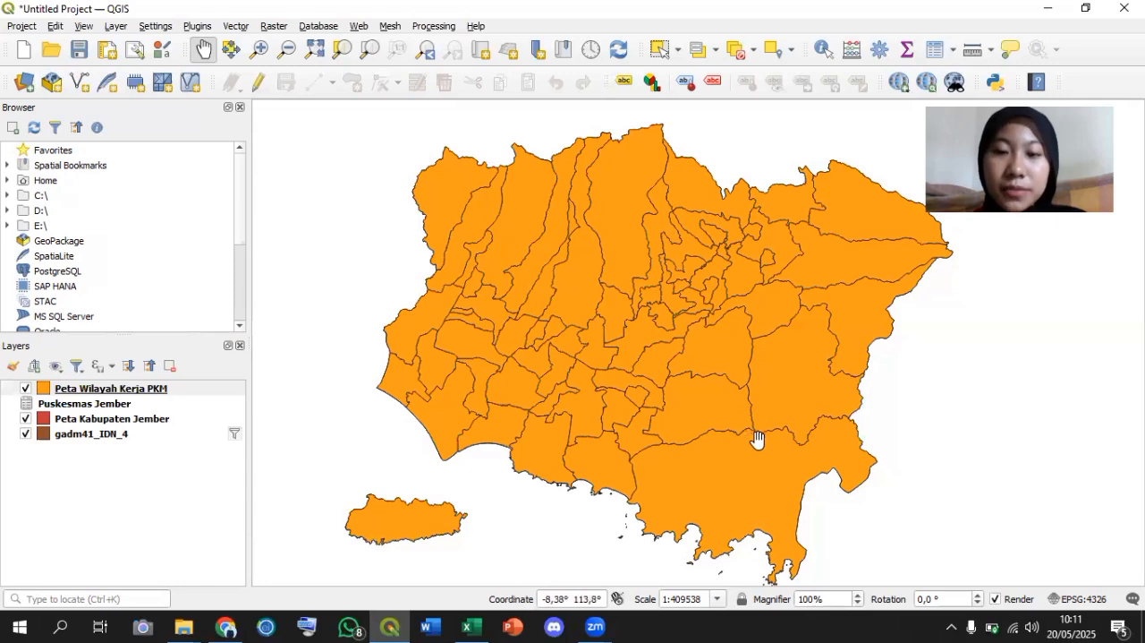
# Turn on single labels for the Peta Wilayah Kerja PKM layer.
pyautogui.moveTo(757, 433); pyautogui.dragTo(757, 423)
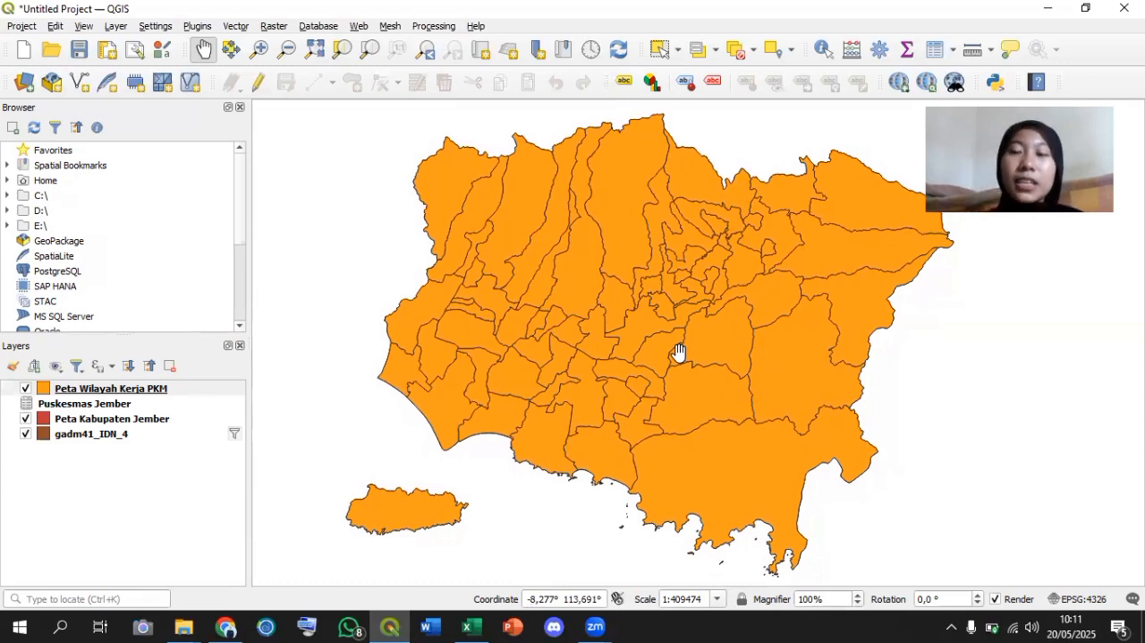
pyautogui.click(197, 389)
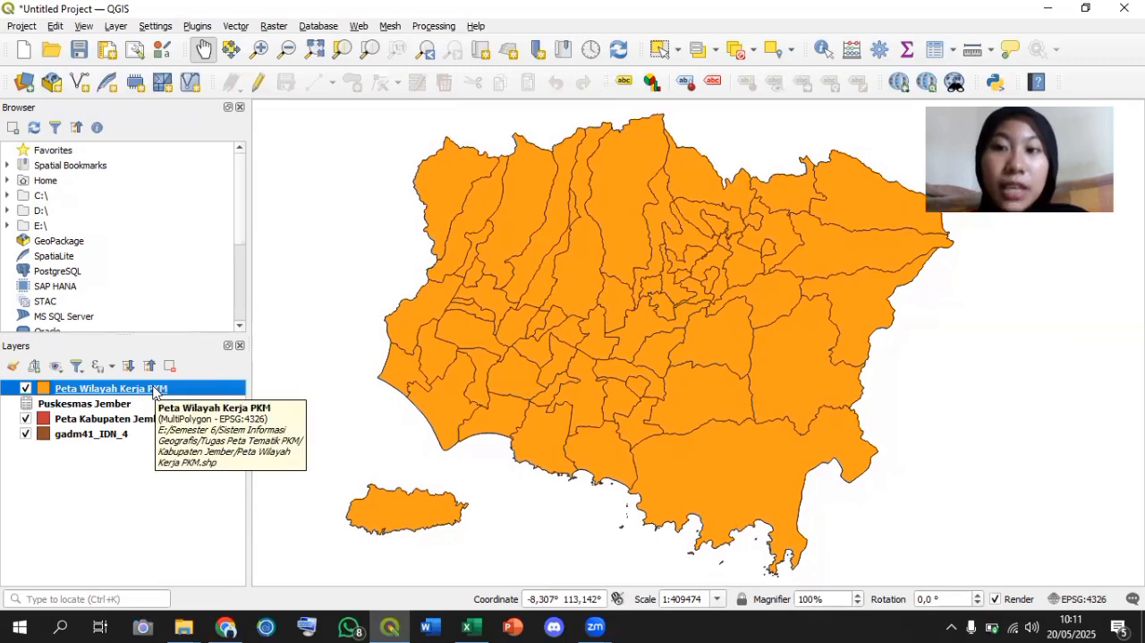
pyautogui.rightClick(154, 392)
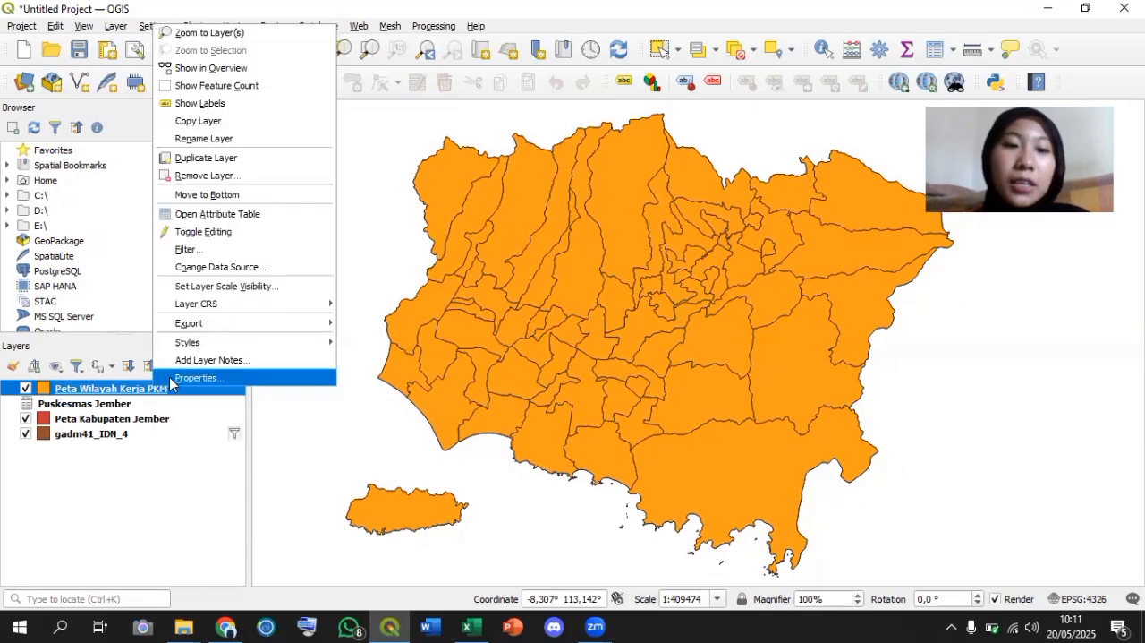
pyautogui.click(170, 378)
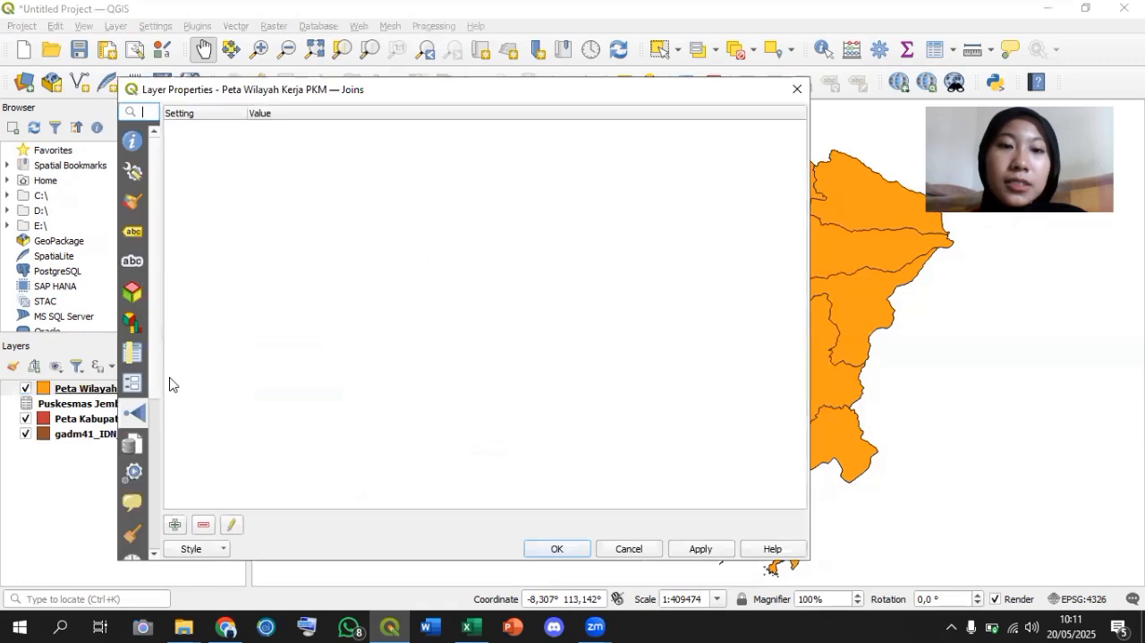
pyautogui.click(132, 142)
pyautogui.click(133, 204)
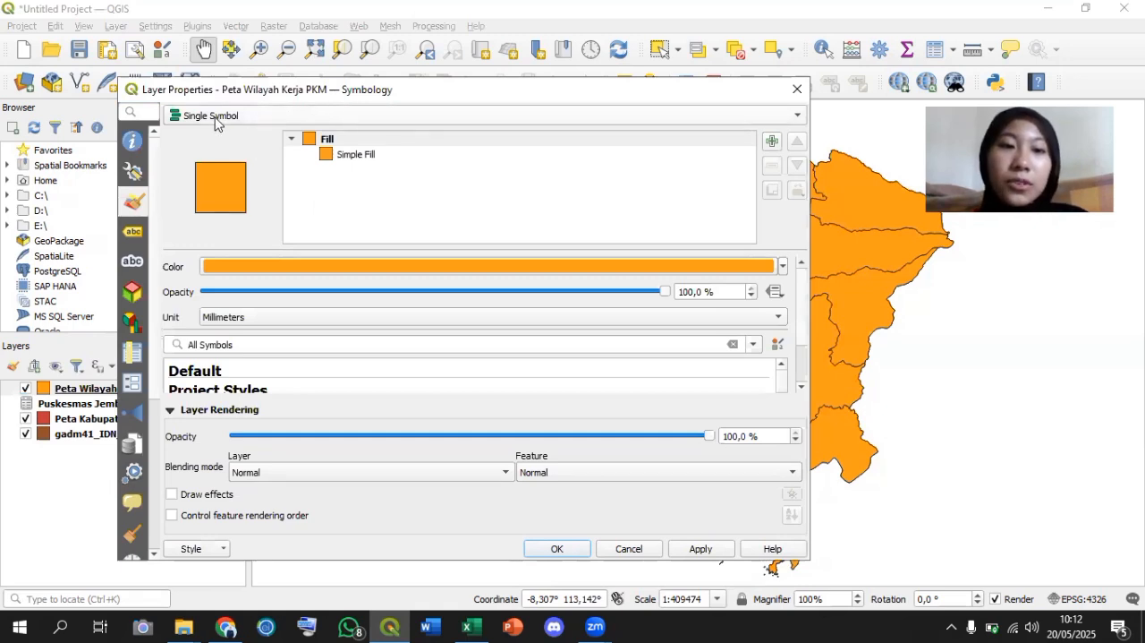
pyautogui.click(134, 234)
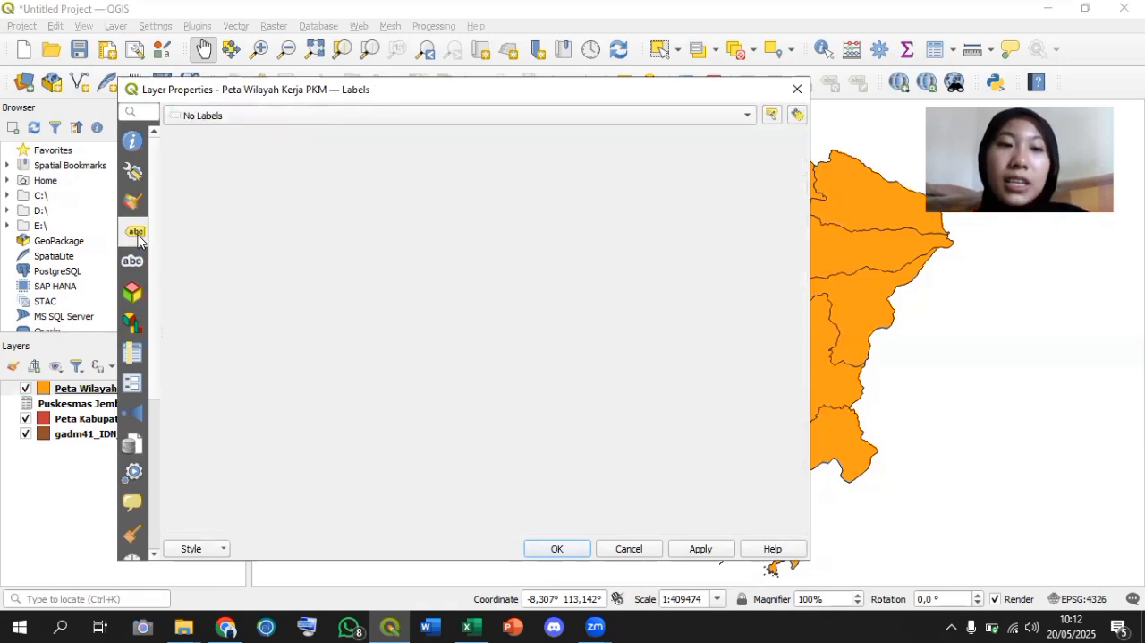
pyautogui.click(678, 113)
pyautogui.click(334, 132)
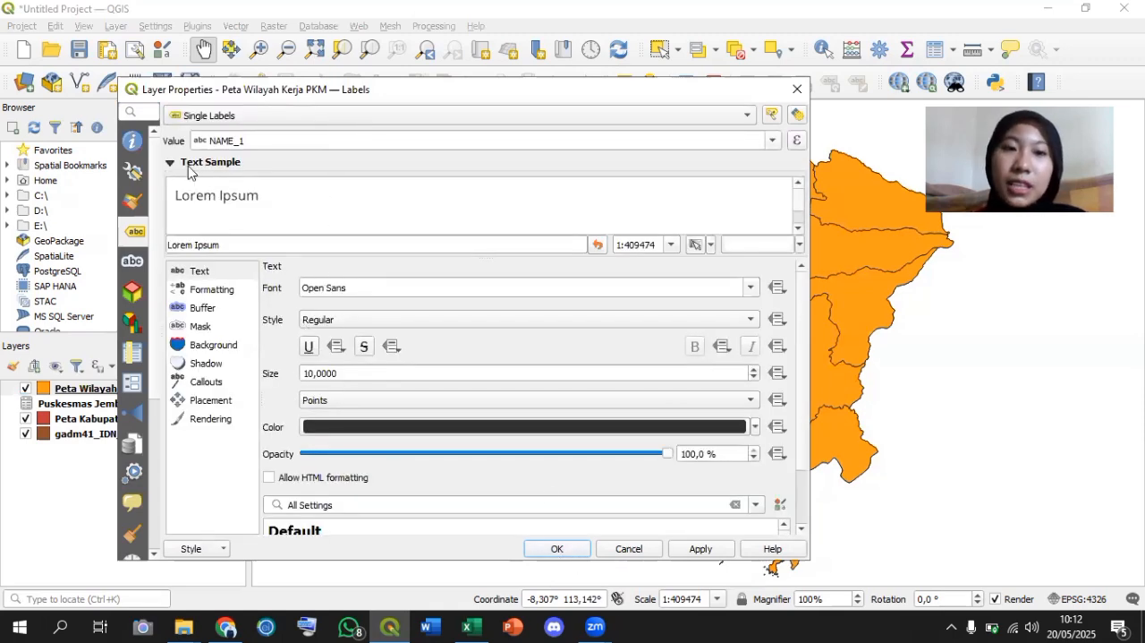
# Label the Peta Wilayah Kerja PKM areas with the Puskesmas field and apply it to the map.
pyautogui.click(772, 142)
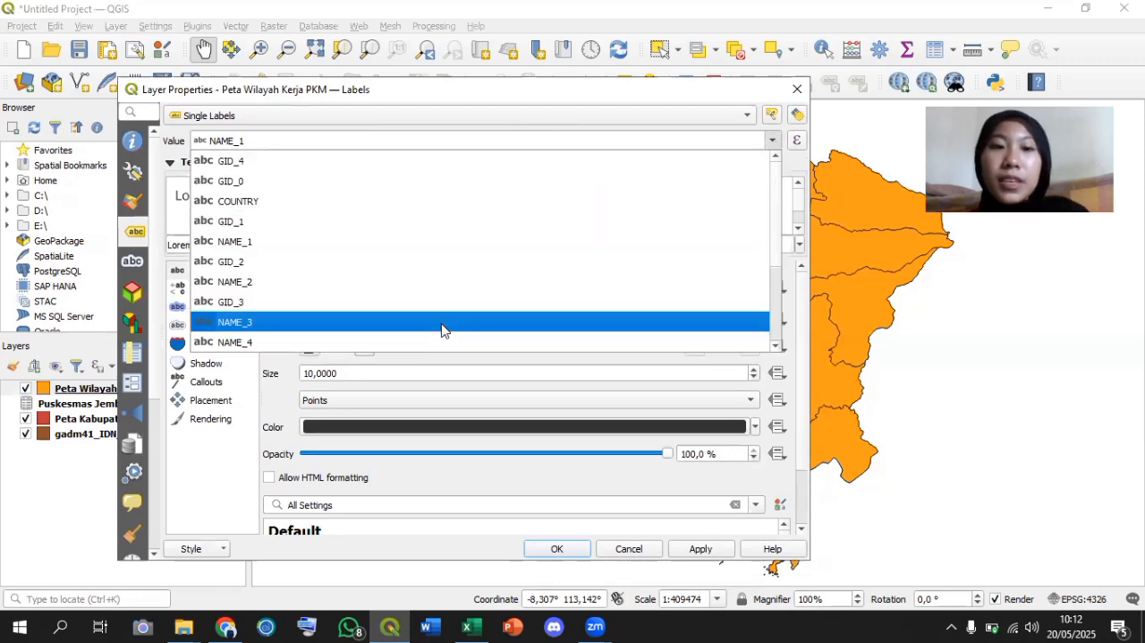
pyautogui.scroll(-3, 442, 329)
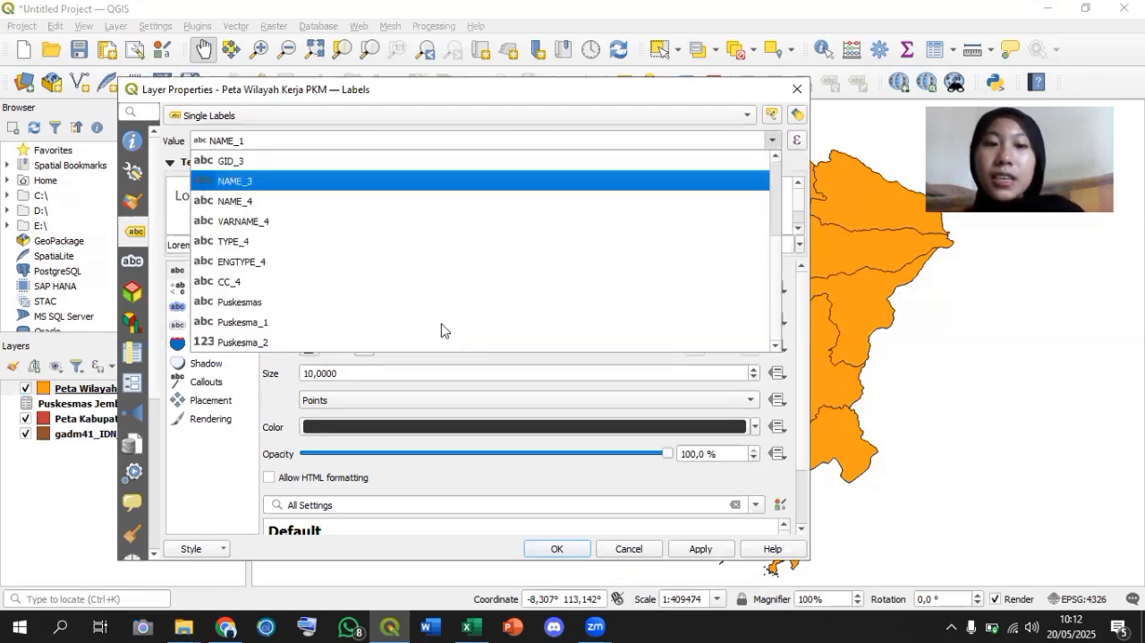
pyautogui.click(297, 302)
pyautogui.click(696, 548)
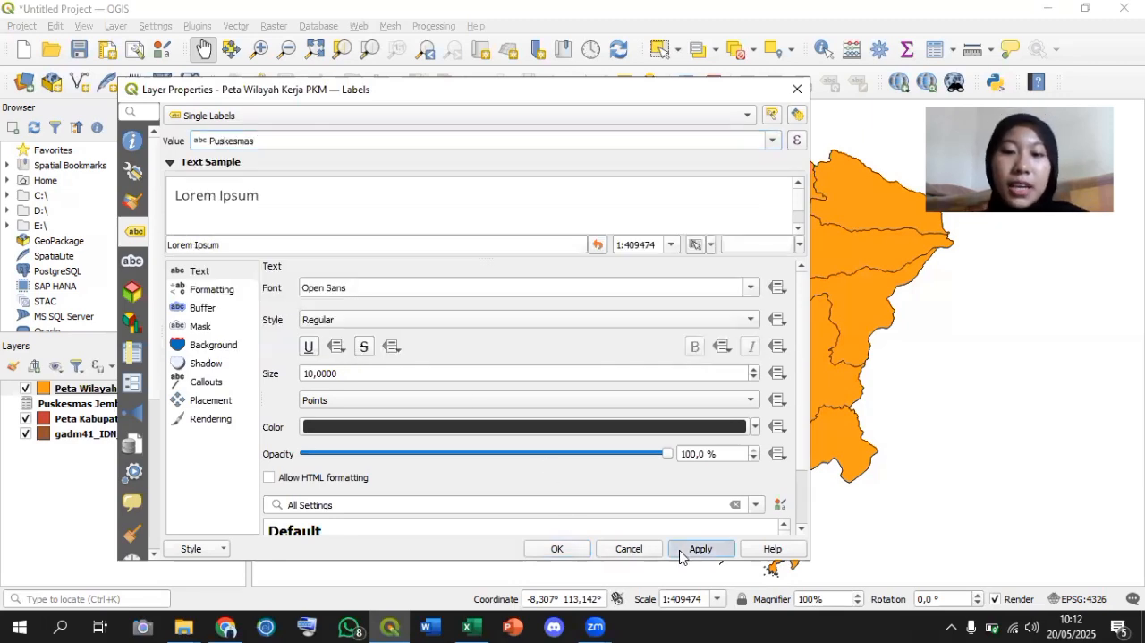
pyautogui.click(559, 549)
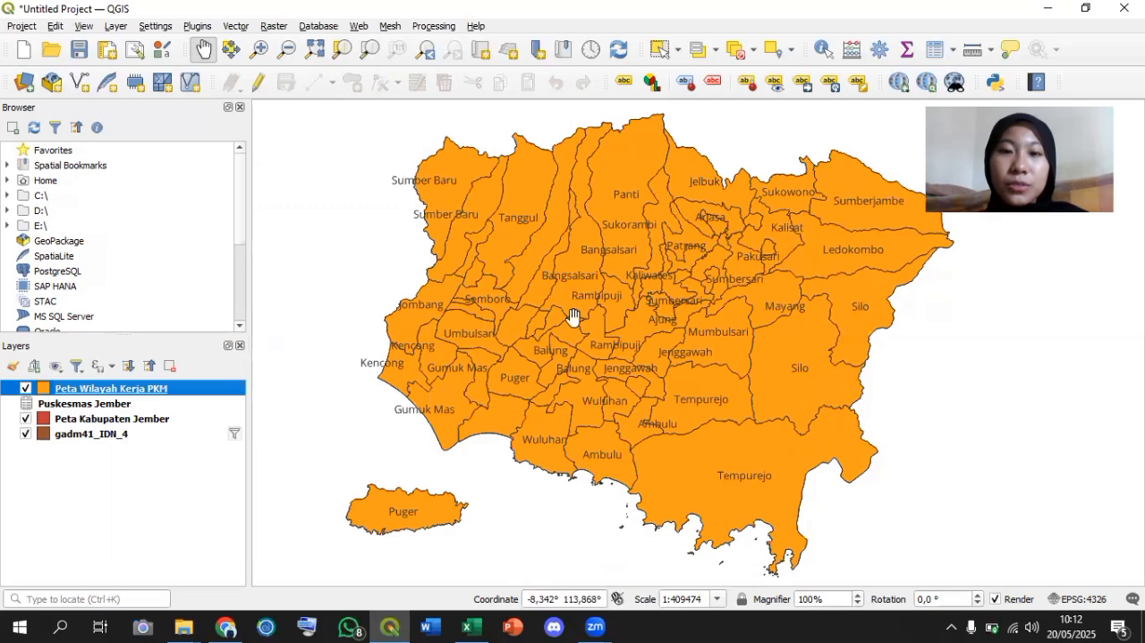
# Change the label field of the Peta Wilayah Kerja PKM layer to Puskesma_1.
pyautogui.rightClick(205, 400)
pyautogui.click(223, 386)
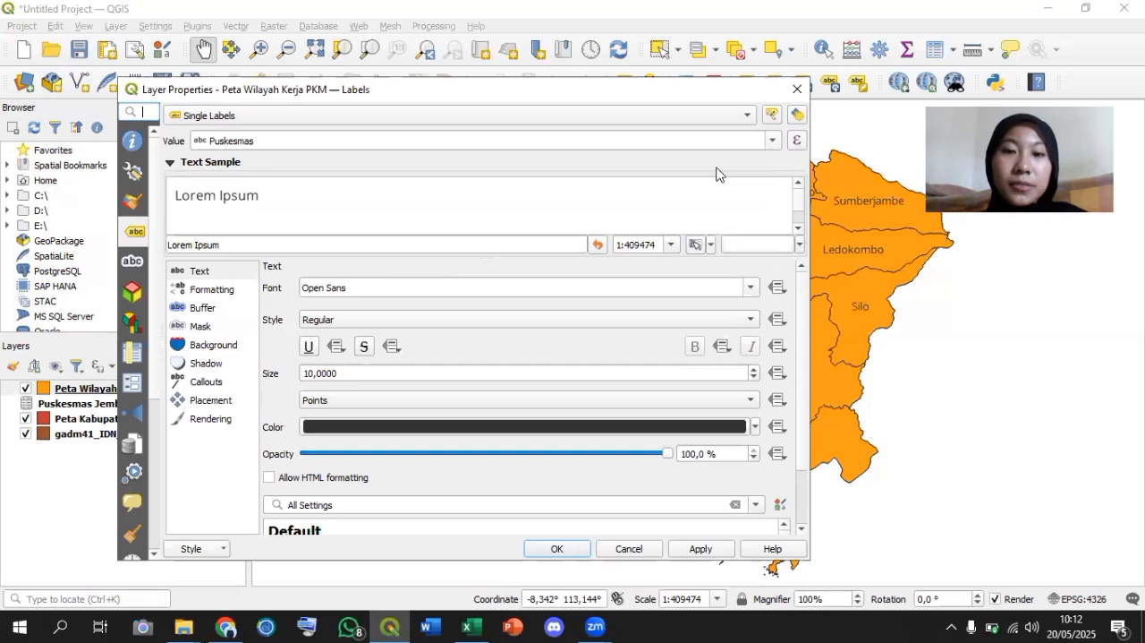
pyautogui.click(770, 148)
pyautogui.click(772, 143)
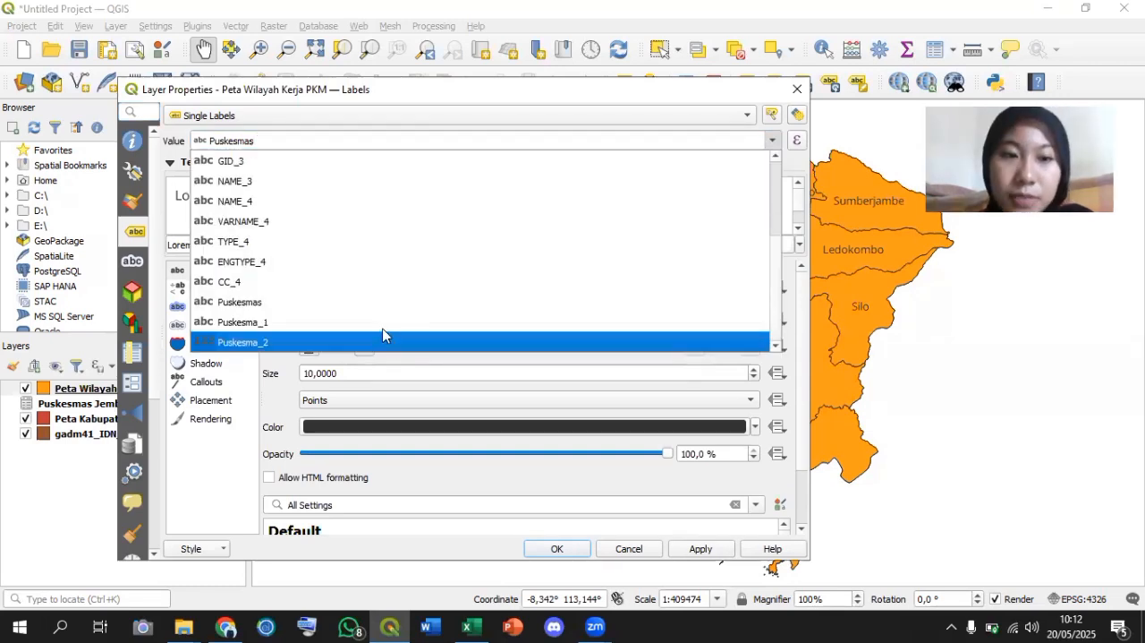
pyautogui.click(643, 316)
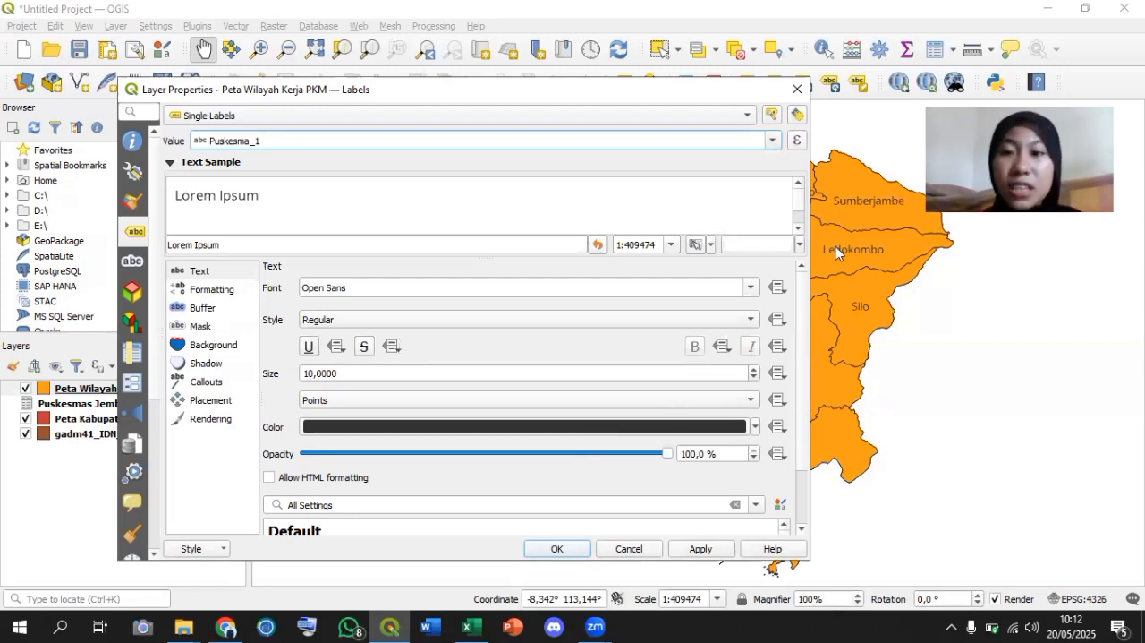
# Set the label text style to Bold, enable a text buffer around it, and apply the label settings.
pyautogui.click(735, 324)
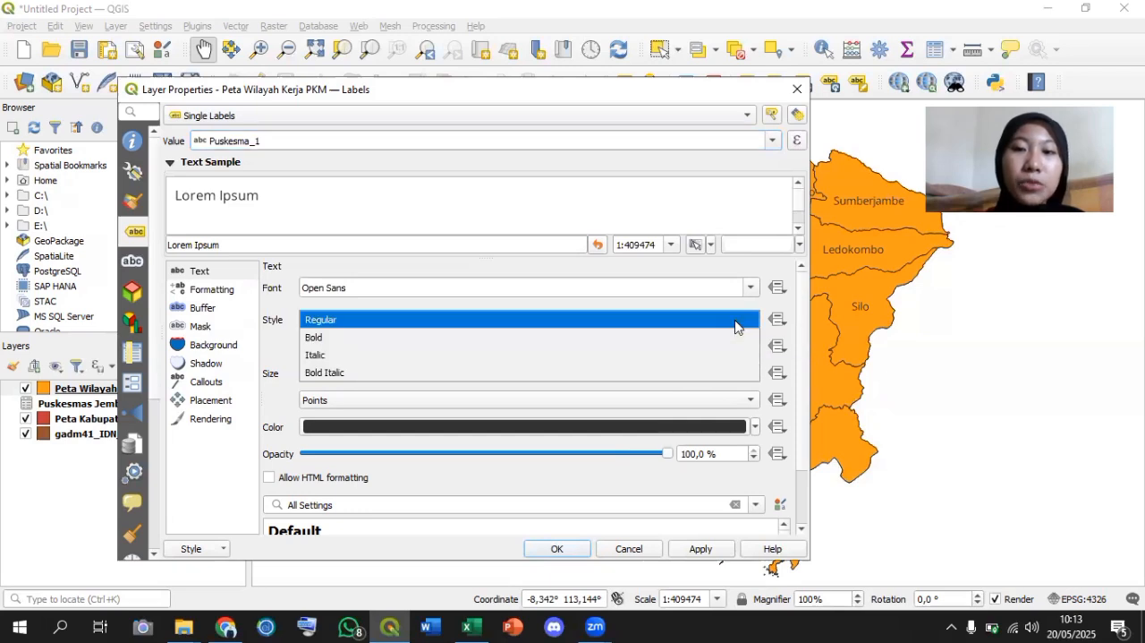
pyautogui.click(407, 347)
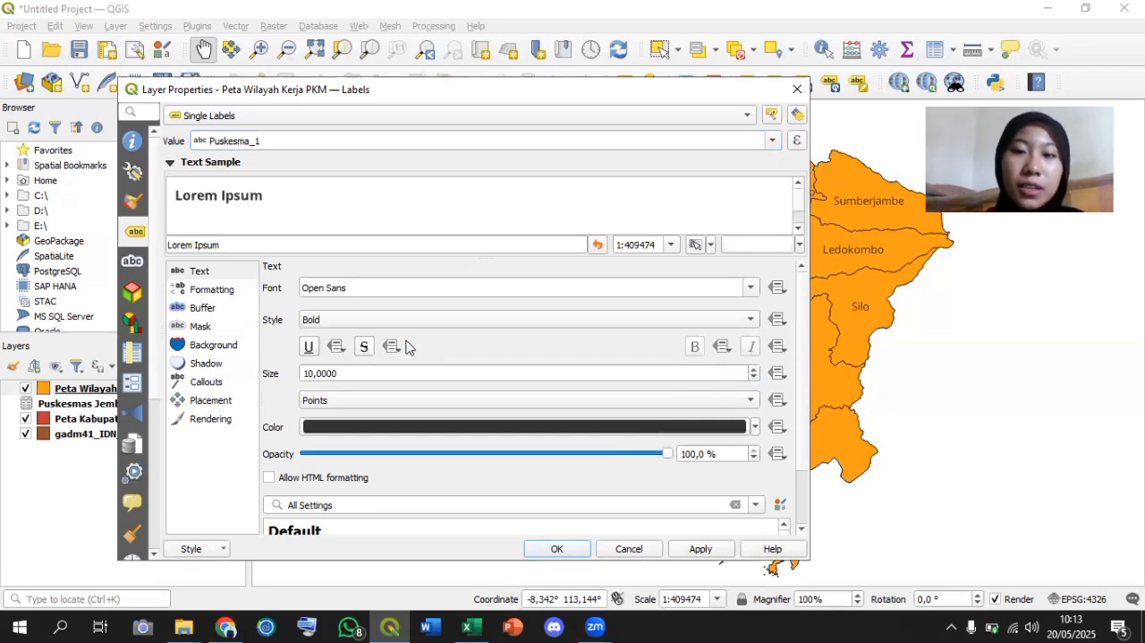
pyautogui.click(202, 311)
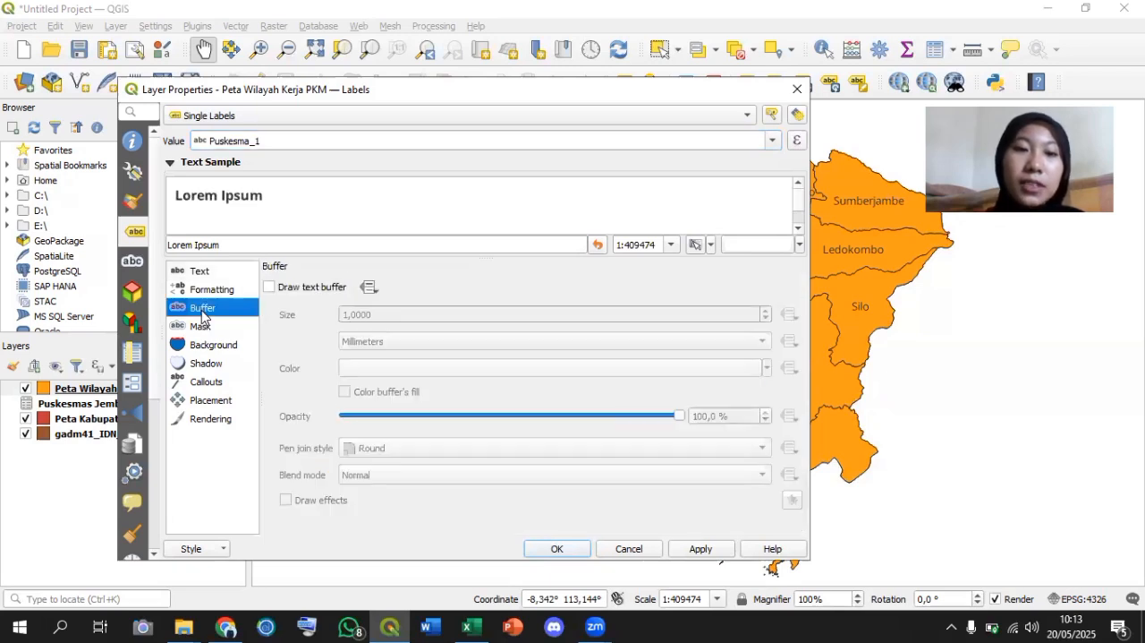
pyautogui.click(330, 288)
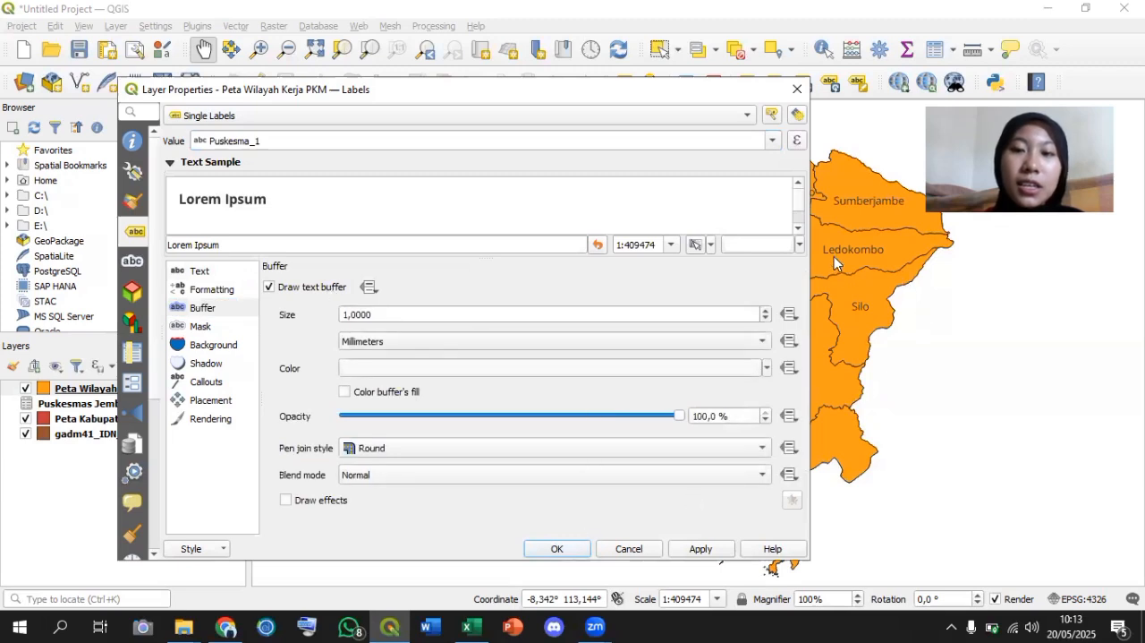
pyautogui.click(690, 547)
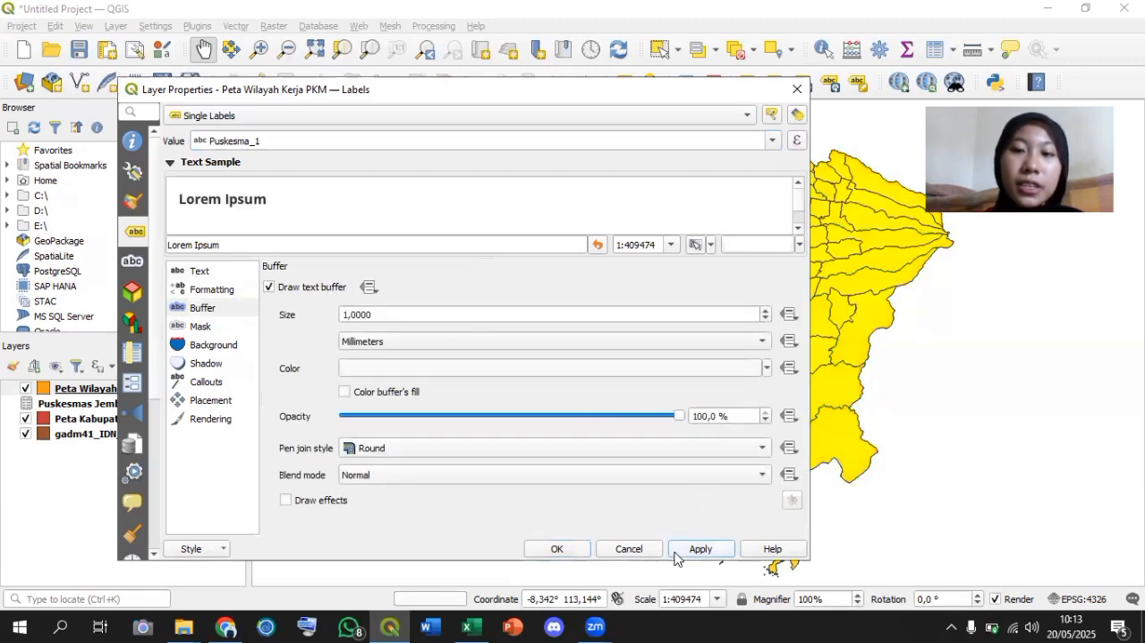
pyautogui.click(564, 550)
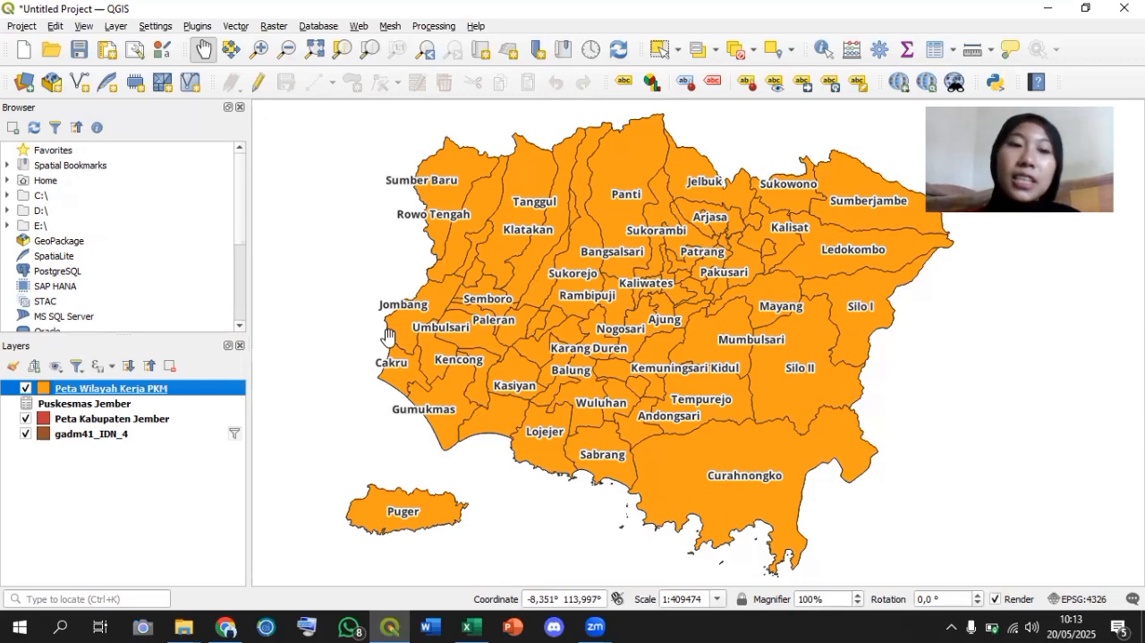
# Switch the Peta Wilayah Kerja PKM symbology to Graduated with Puskesma_2 as the value field.
pyautogui.rightClick(206, 392)
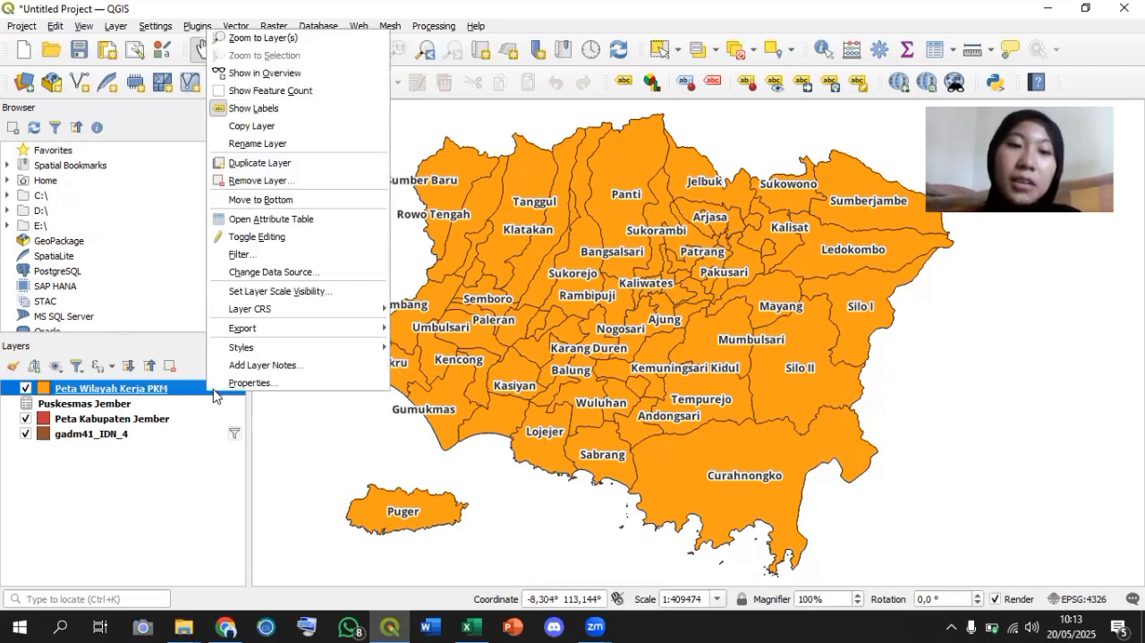
pyautogui.click(224, 385)
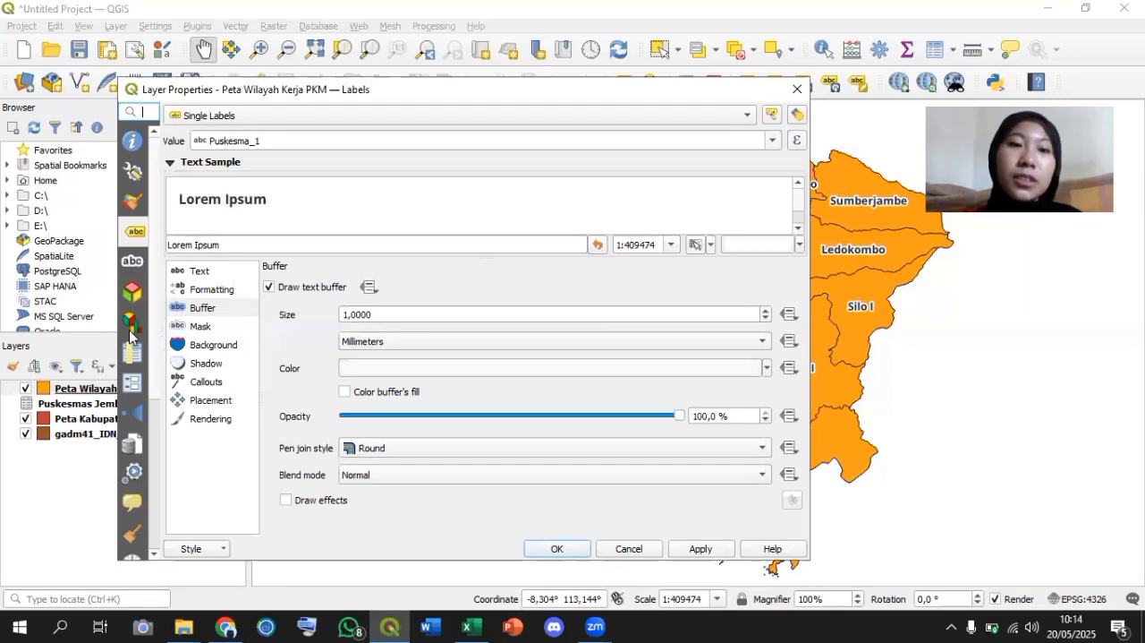
pyautogui.click(133, 203)
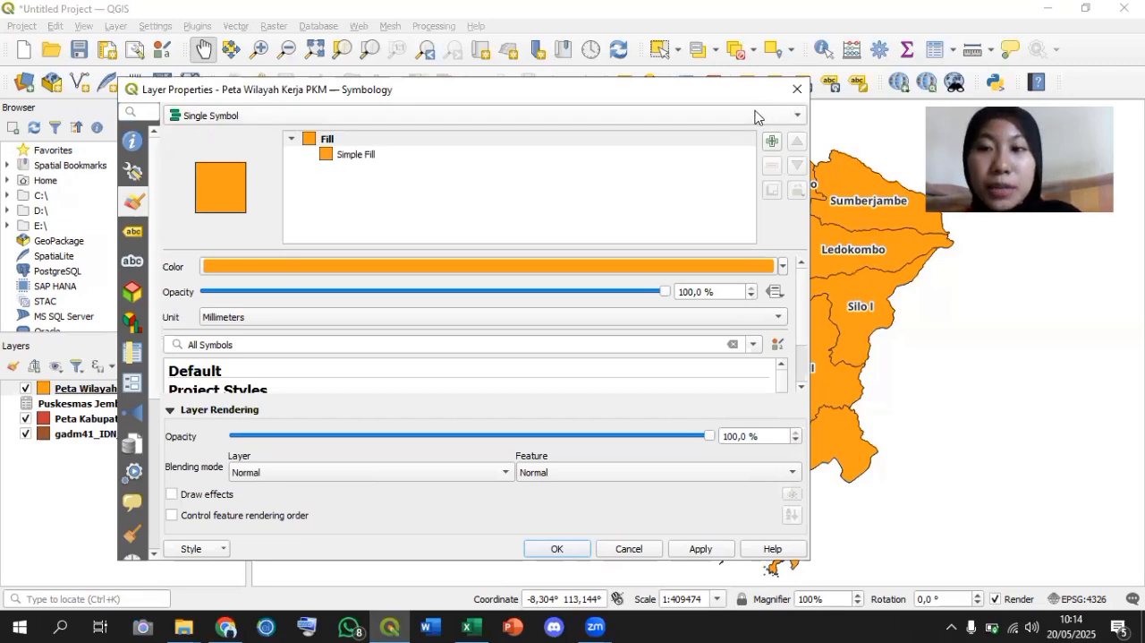
pyautogui.click(610, 120)
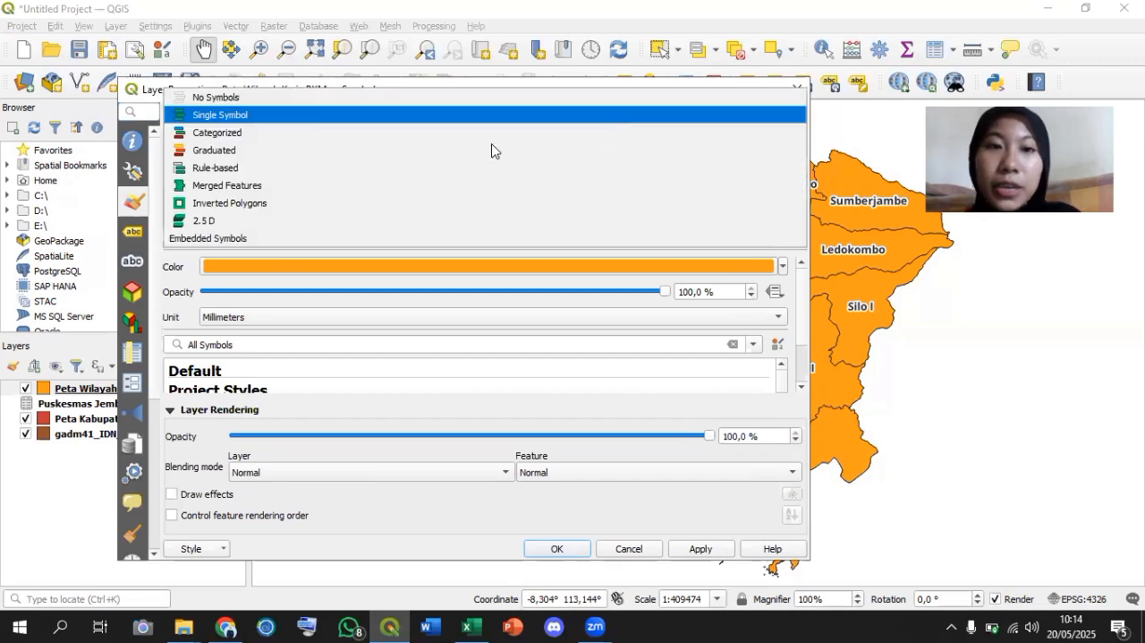
pyautogui.click(257, 152)
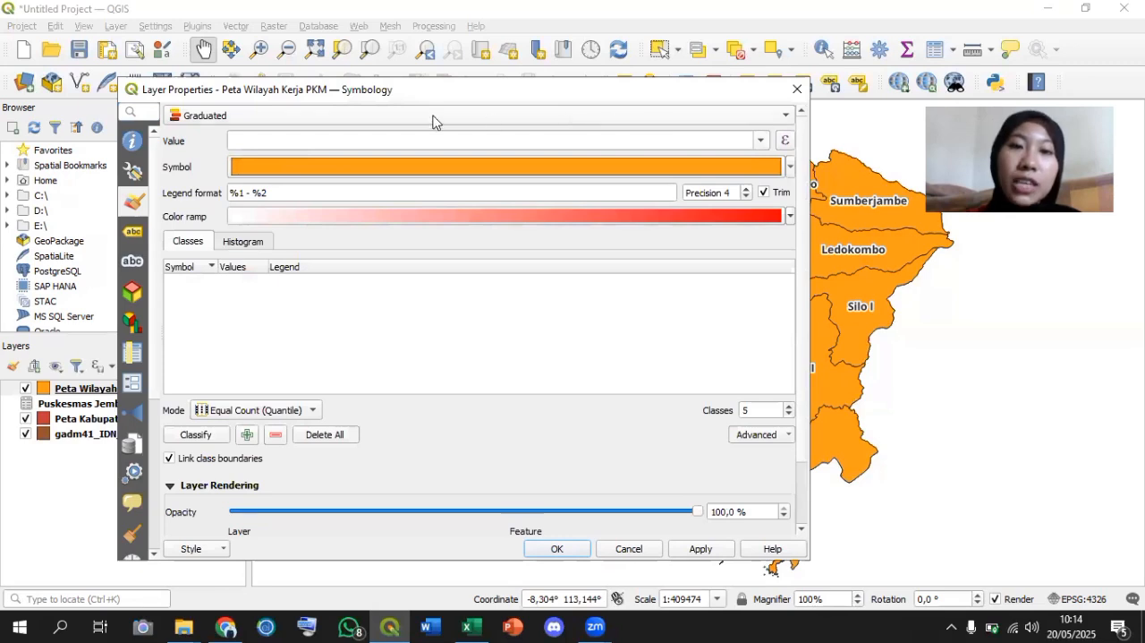
pyautogui.click(759, 143)
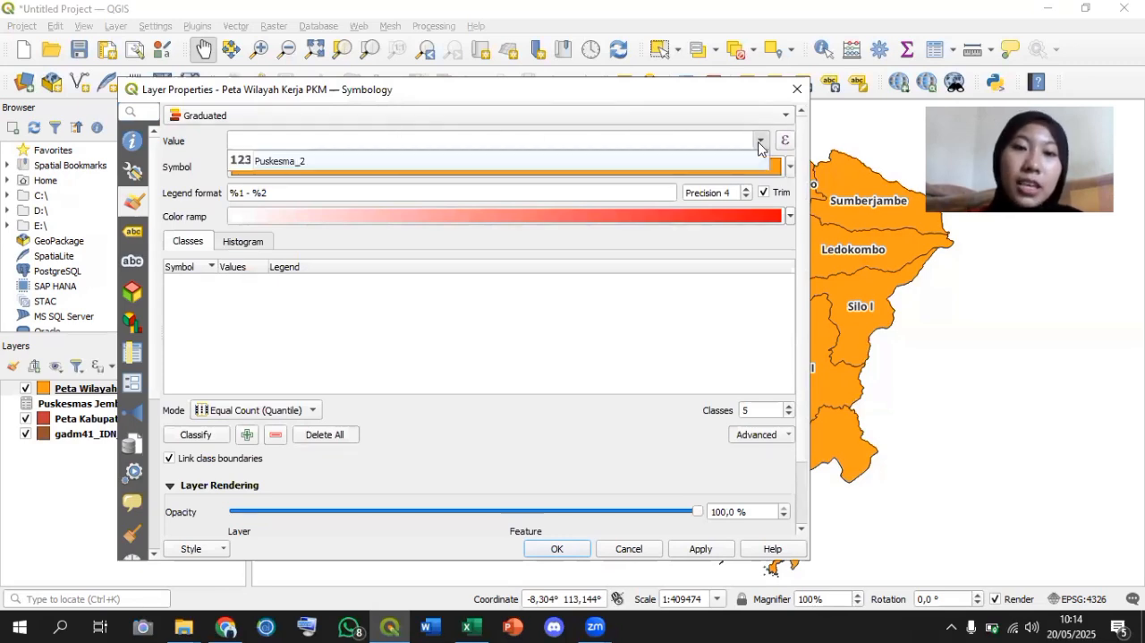
pyautogui.click(246, 164)
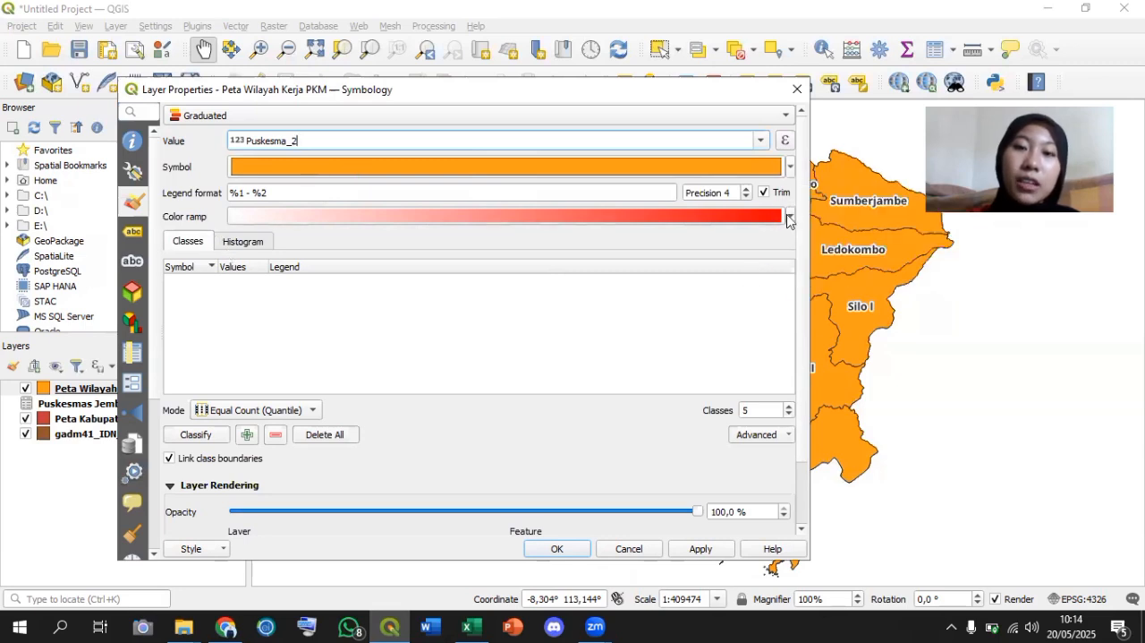
# Reduce the graduated classification to 3 classes.
pyautogui.click(790, 217)
pyautogui.click(791, 216)
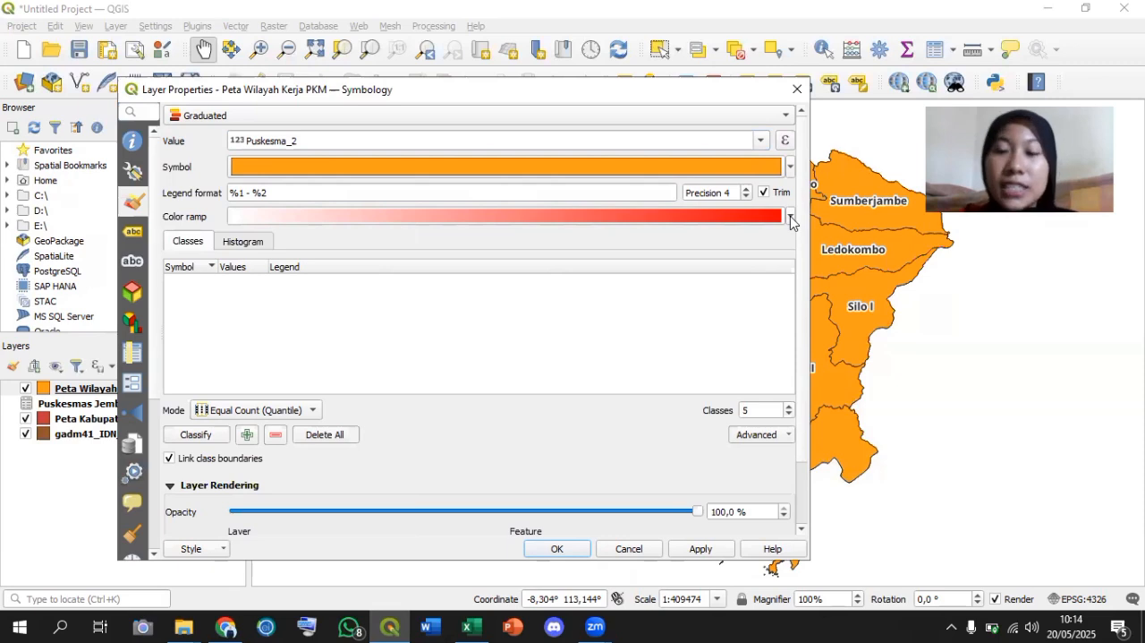
pyautogui.click(789, 415)
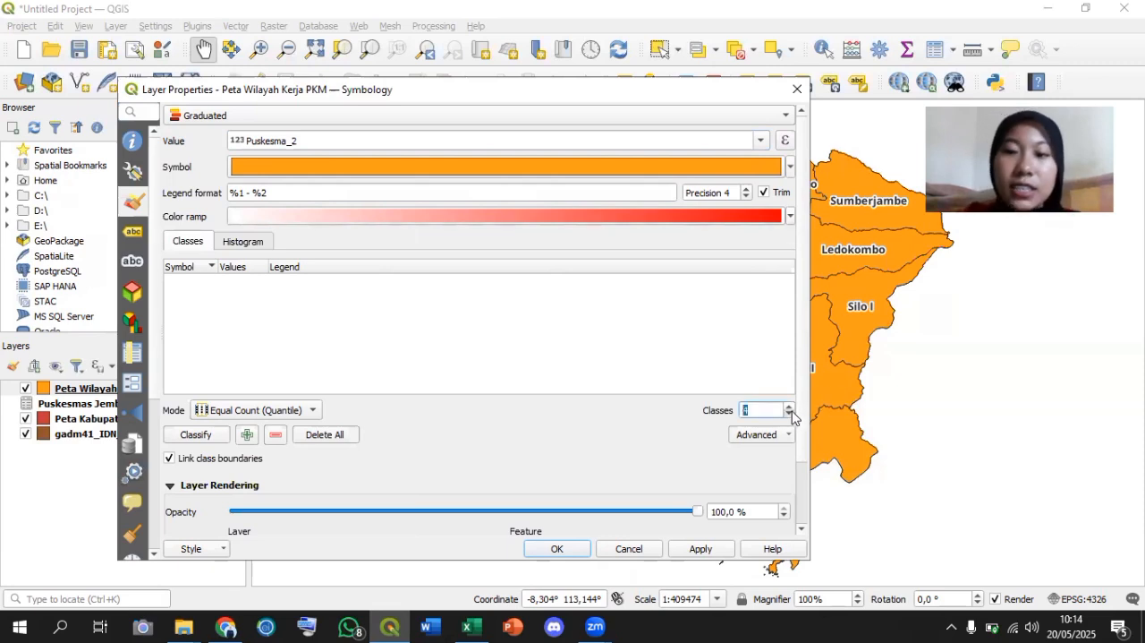
pyautogui.click(789, 415)
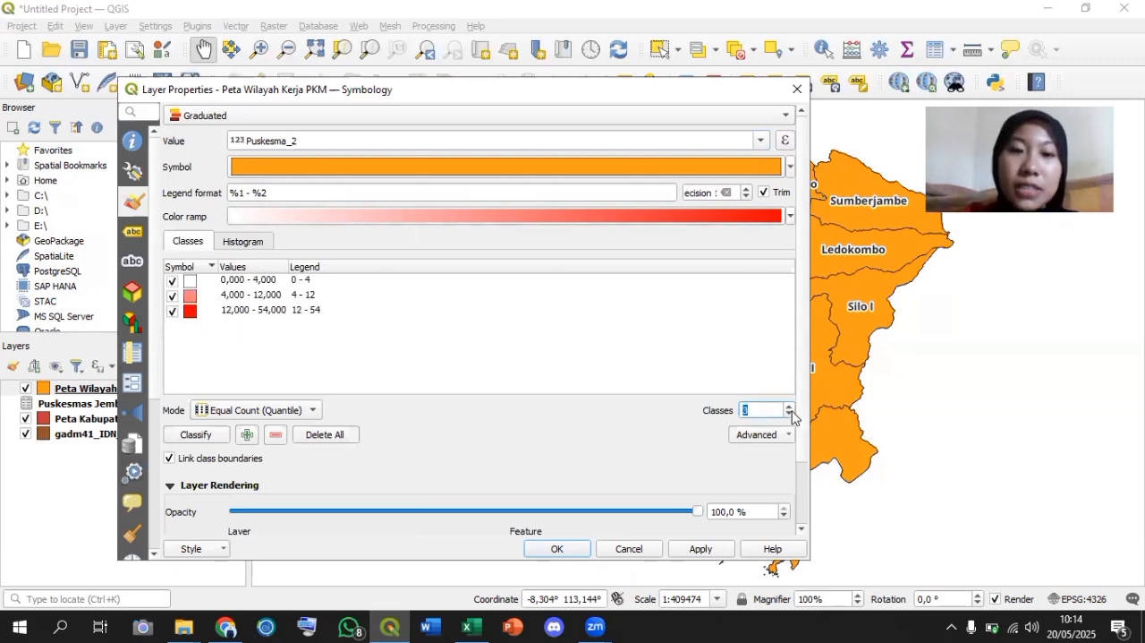
# Set the classification mode to Natural Breaks (Jenks) and apply the graduated symbology to the map.
pyautogui.click(302, 412)
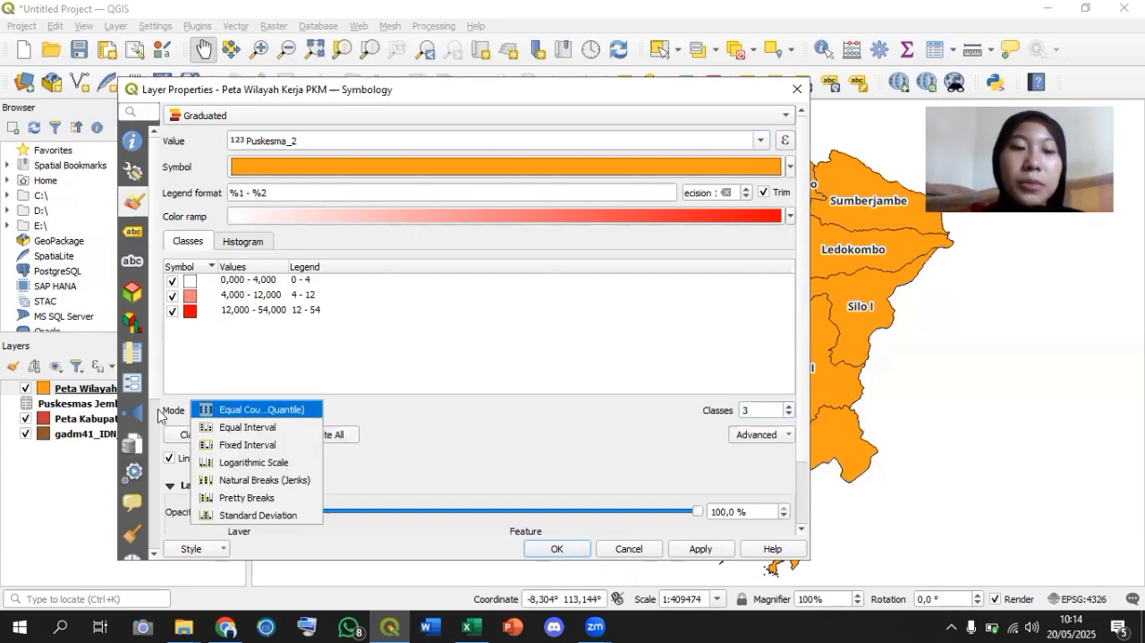
pyautogui.click(192, 412)
pyautogui.click(252, 414)
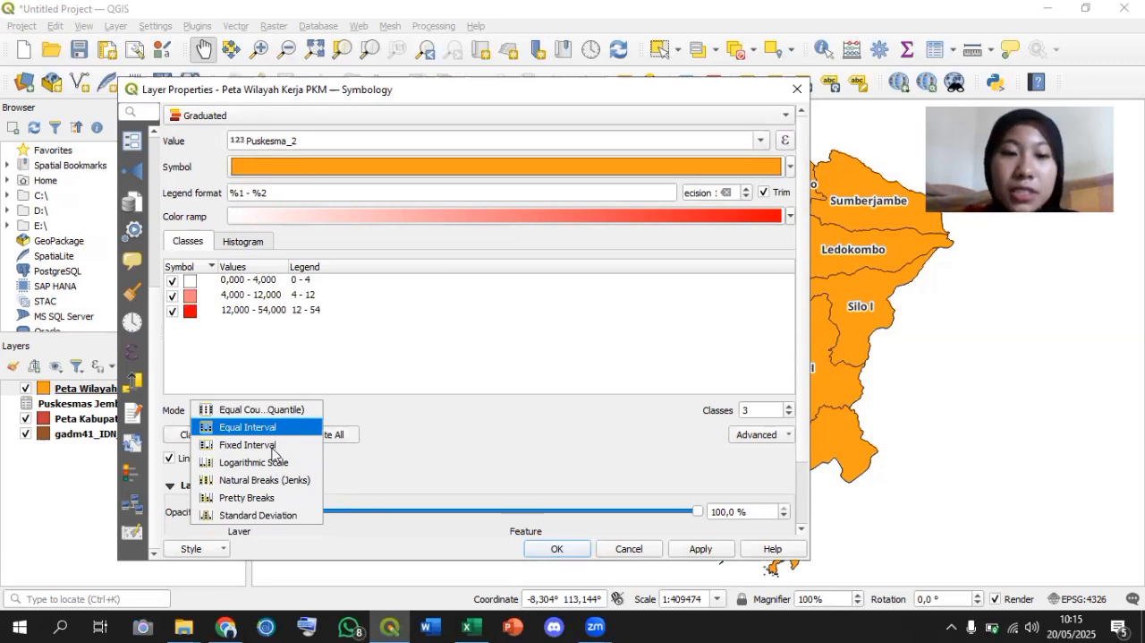
pyautogui.click(279, 481)
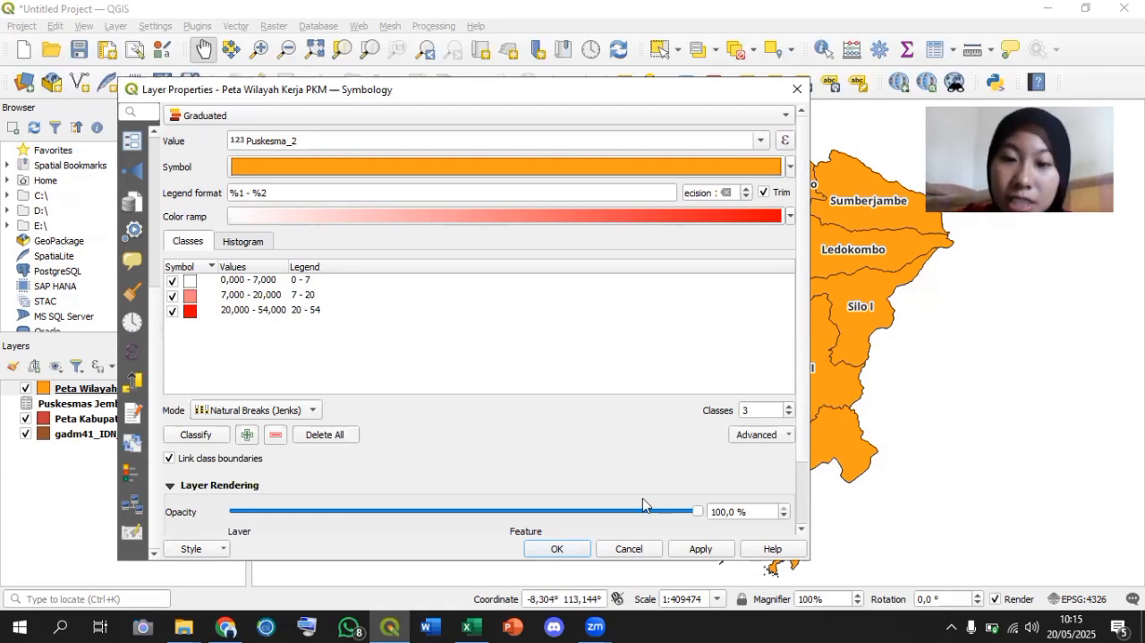
pyautogui.click(699, 549)
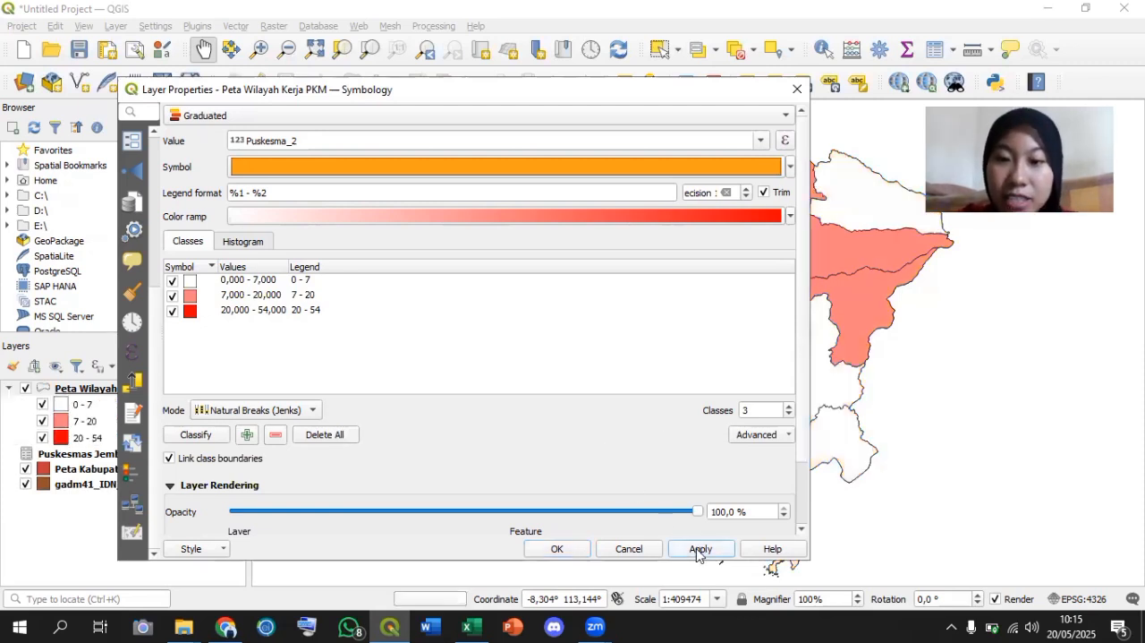
pyautogui.click(577, 549)
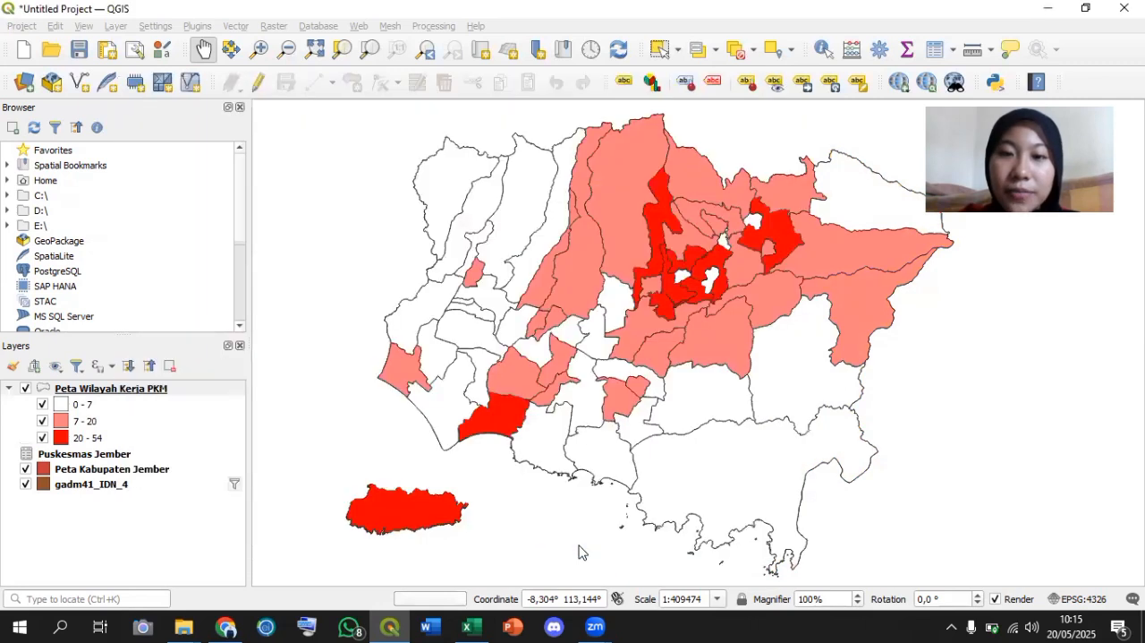